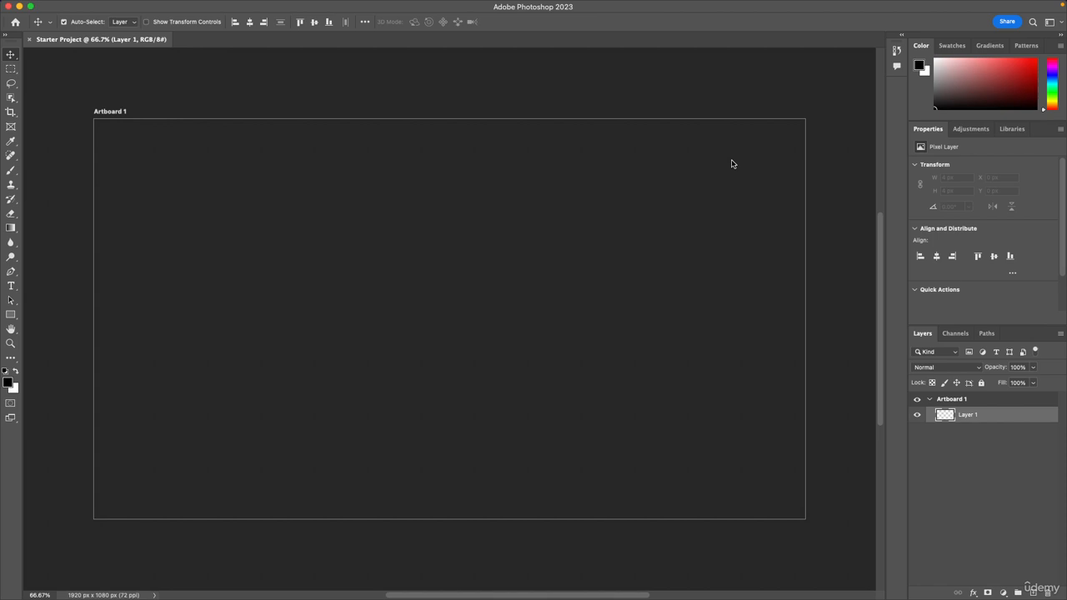
# Save the document to the Desktop as Starter Project.psd in Photoshop format with Maximize Compatibility enabled.
pyautogui.press('super+BackSpace')
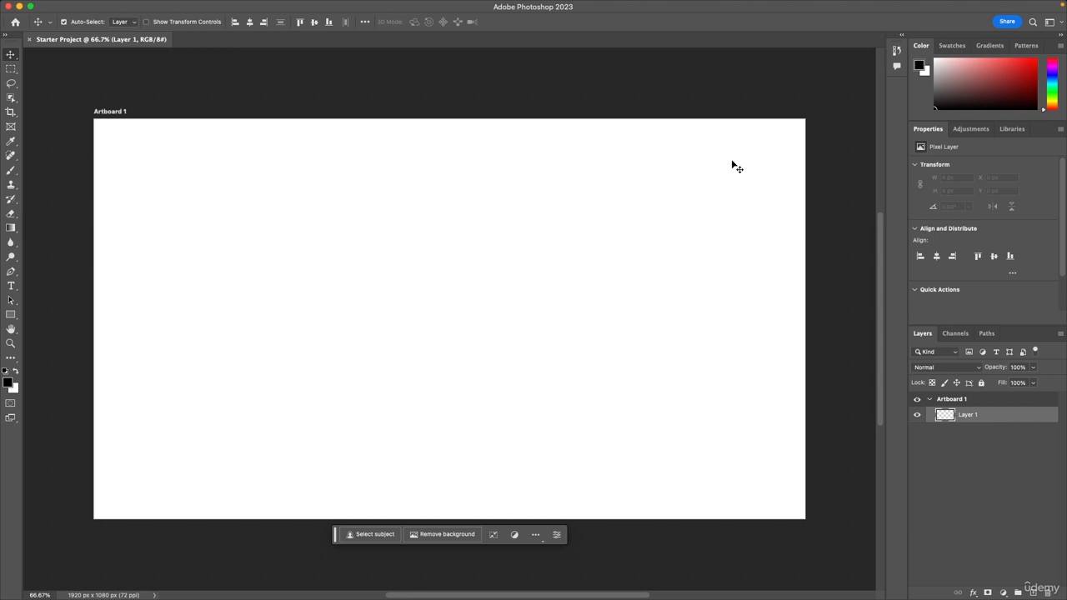
pyautogui.click(85, 7)
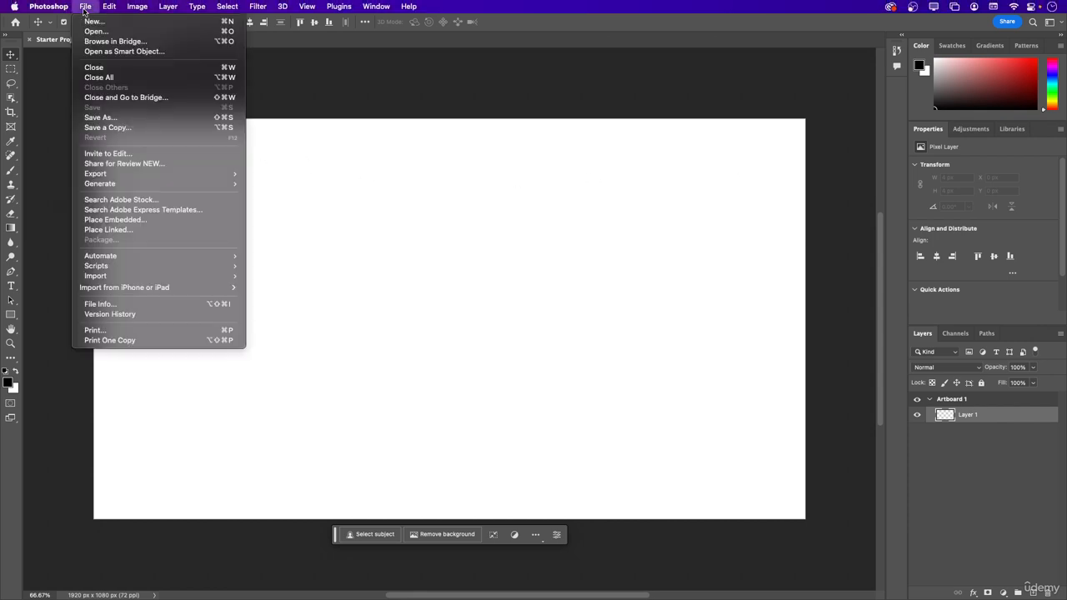
pyautogui.click(105, 117)
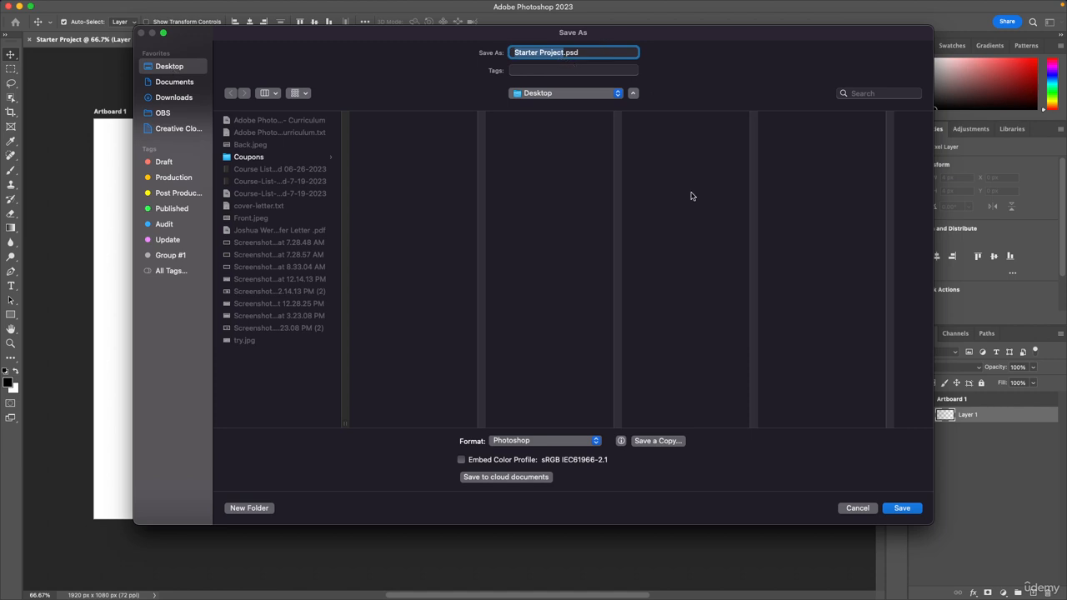
pyautogui.click(902, 508)
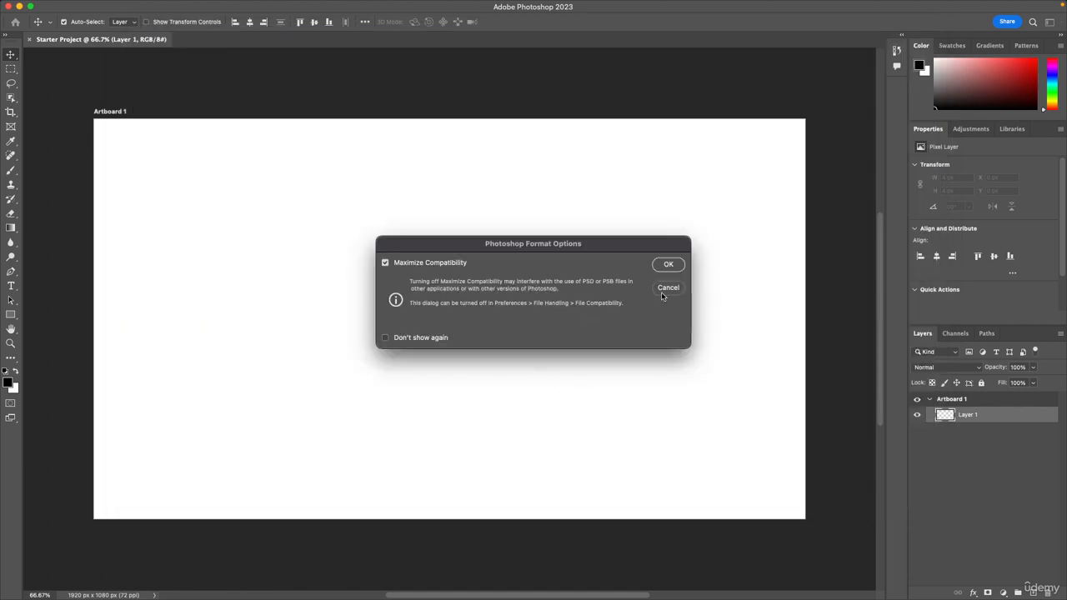
pyautogui.click(667, 264)
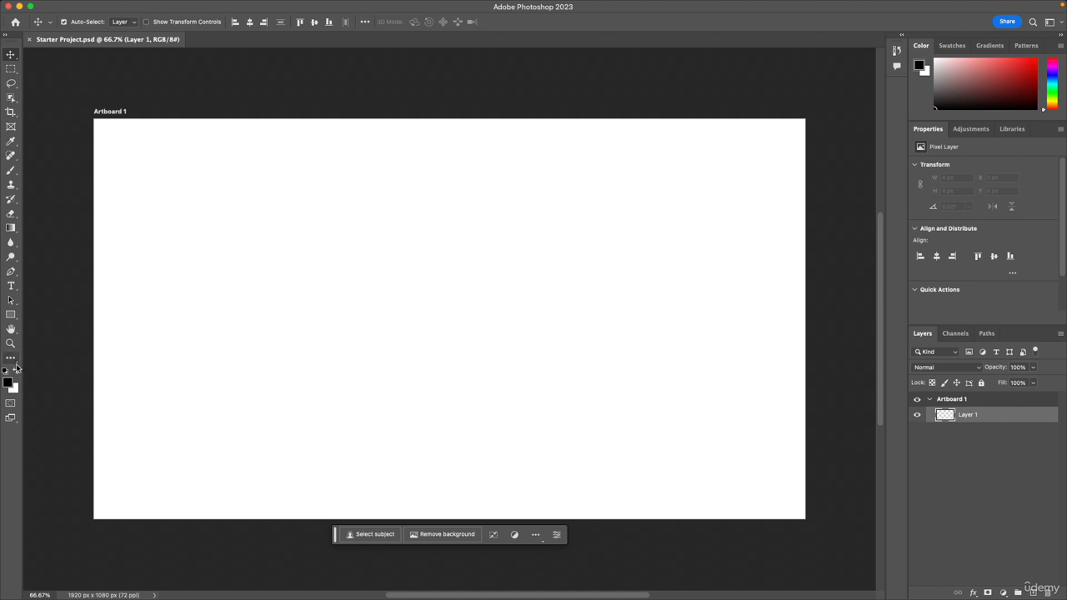
# Fill Layer 1 with black using the Paint Bucket tool and save the document.
pyautogui.click(11, 227)
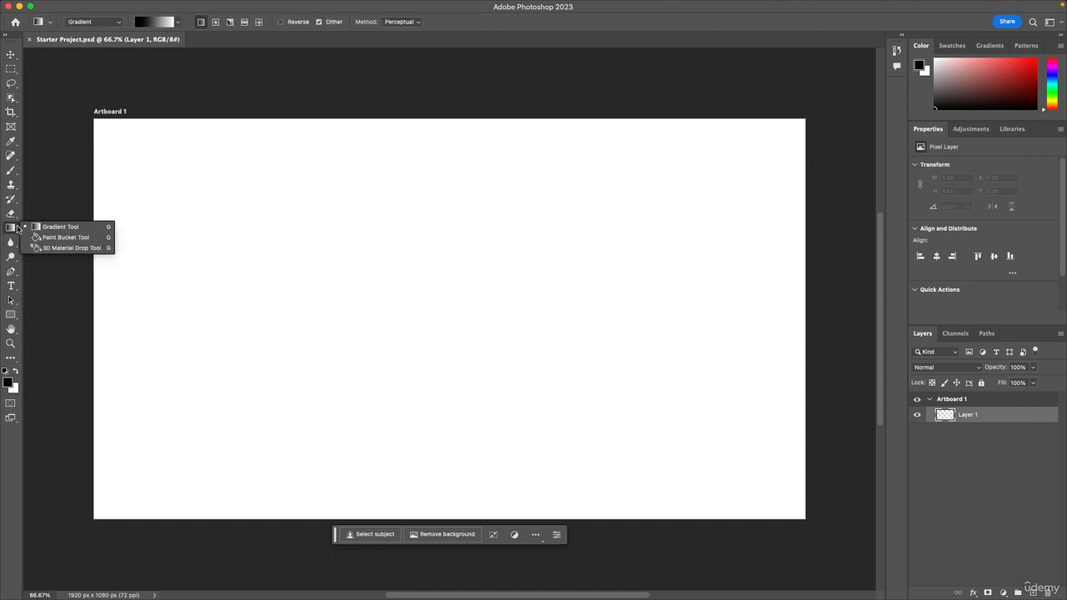
pyautogui.click(62, 238)
pyautogui.click(255, 375)
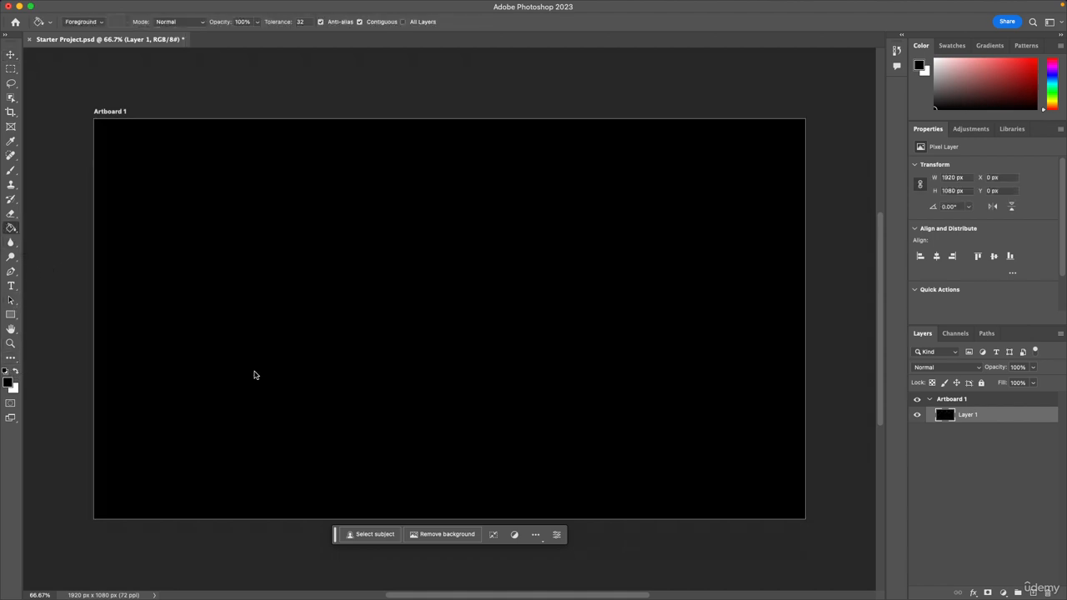
pyautogui.press('v')
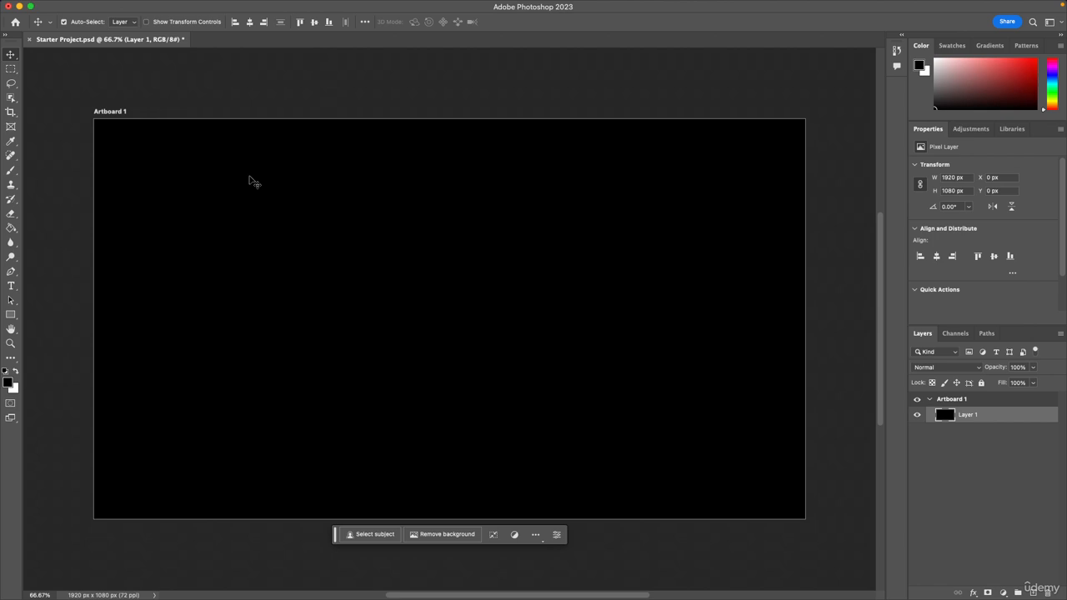
pyautogui.press('super+s')
pyautogui.moveTo(108, 4)
pyautogui.click(84, 7)
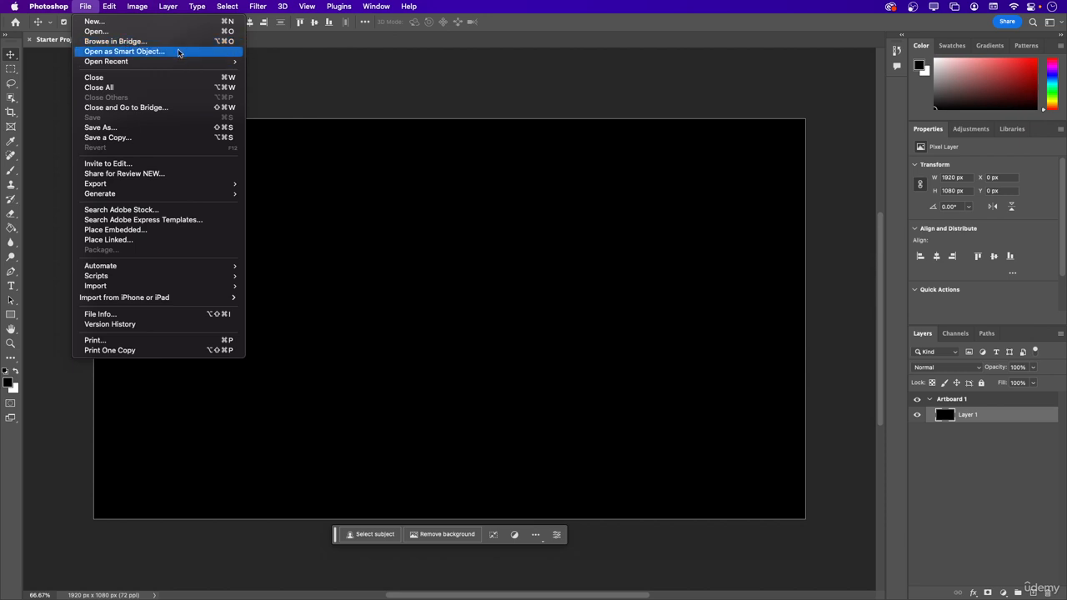
pyautogui.moveTo(176, 67)
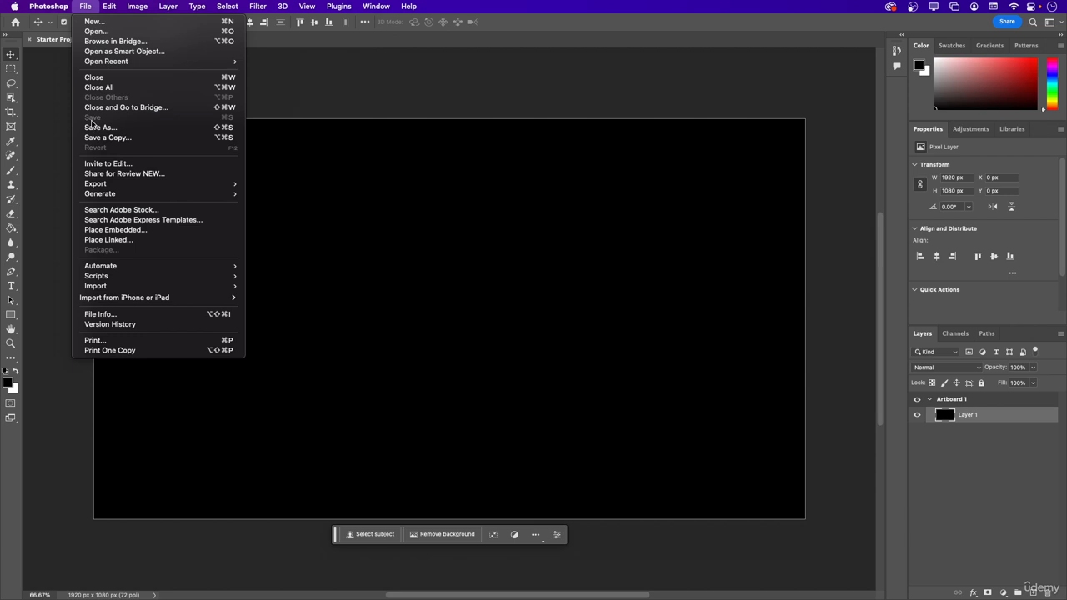
pyautogui.click(93, 7)
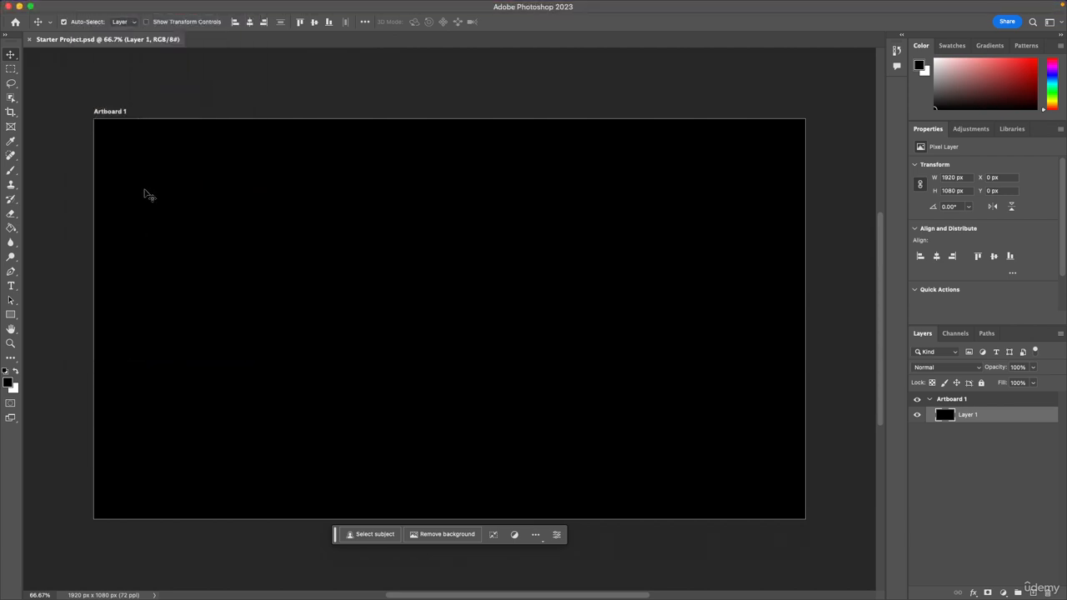
# Select a rectangular area about 454 × 230 px in the artboard's upper-left part with the Rectangular Marquee tool.
pyautogui.click(11, 72)
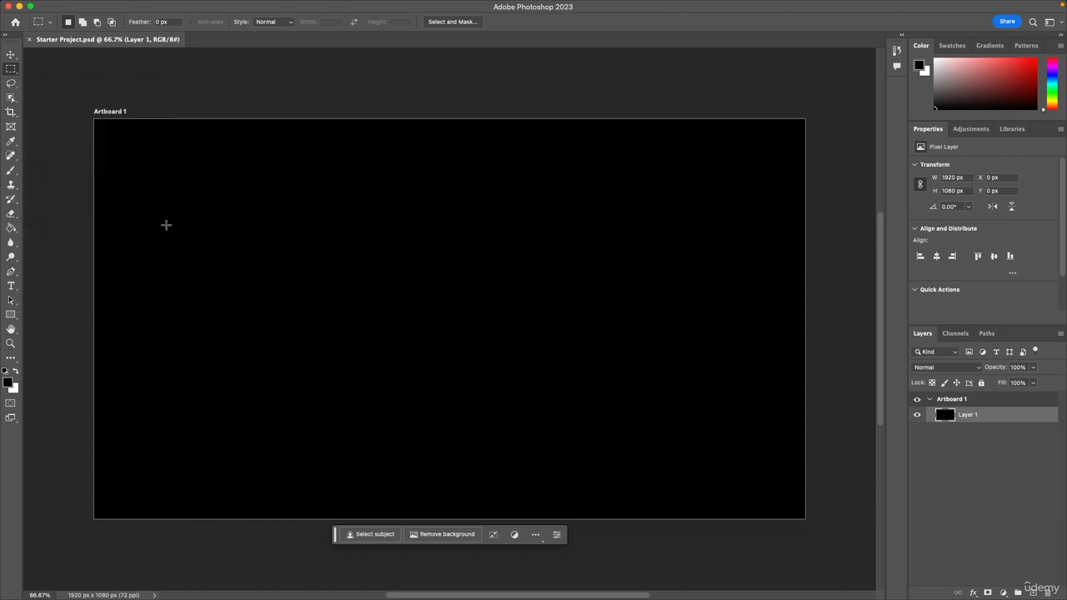
pyautogui.moveTo(161, 197); pyautogui.dragTo(328, 281)
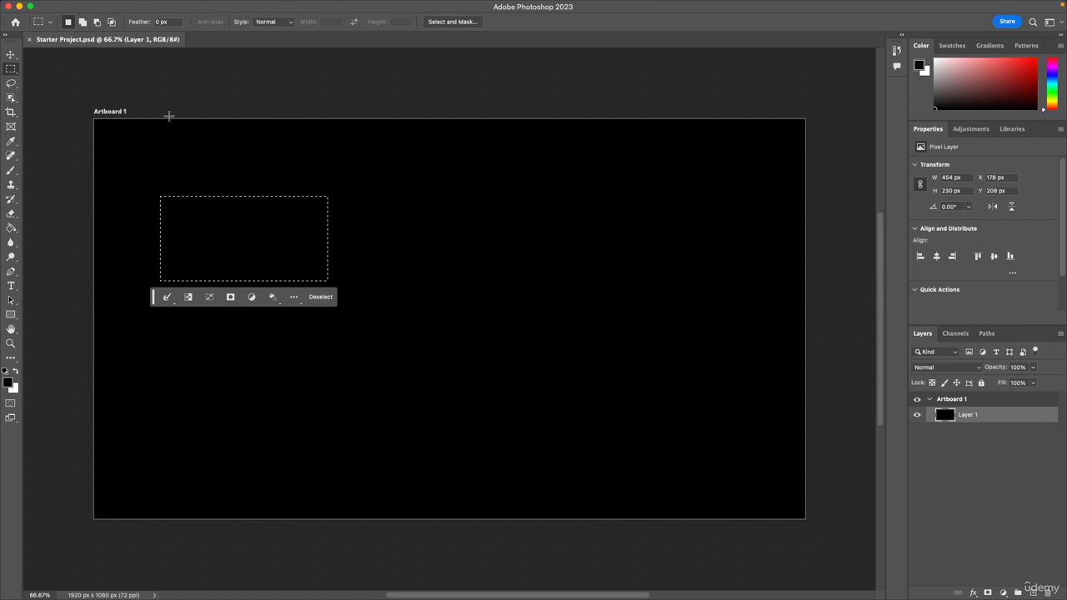
pyautogui.click(11, 54)
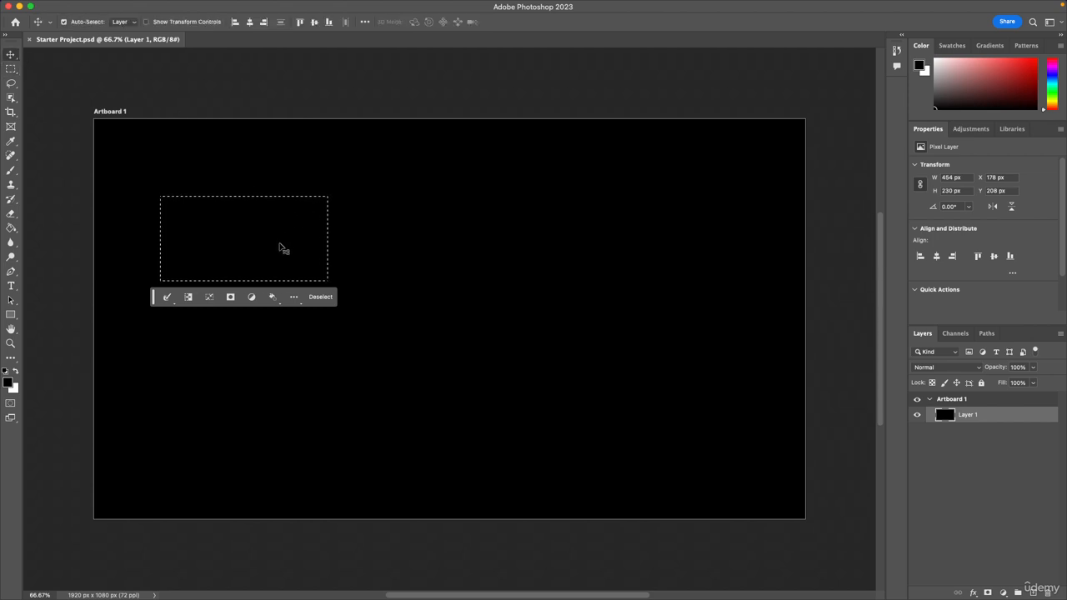
# Swap the foreground and background colours, then add an empty layer above Layer 1 and clear the selection.
pyautogui.click(16, 371)
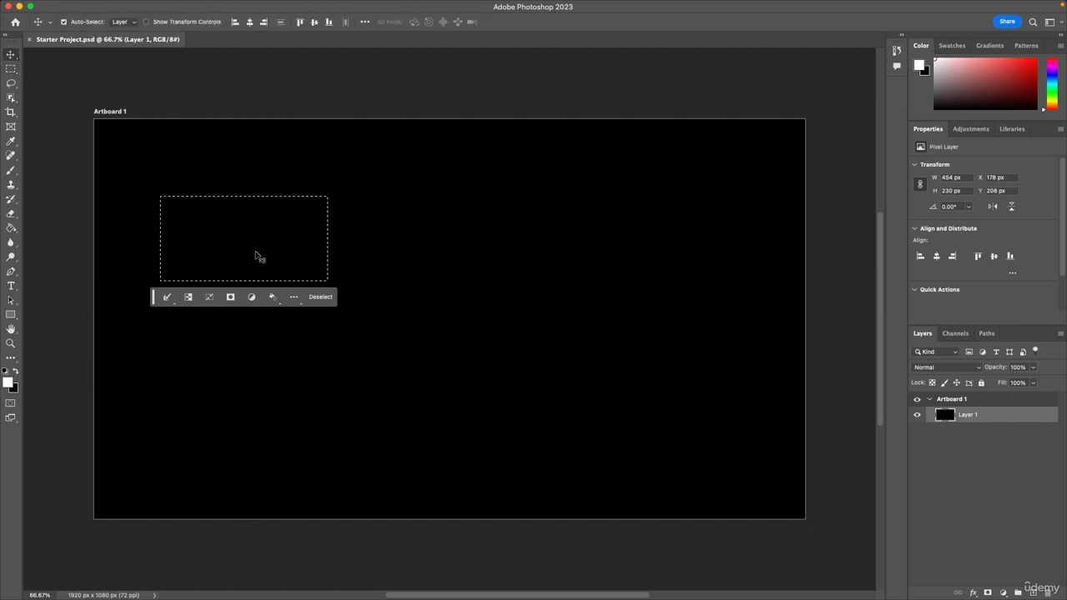
pyautogui.click(1034, 592)
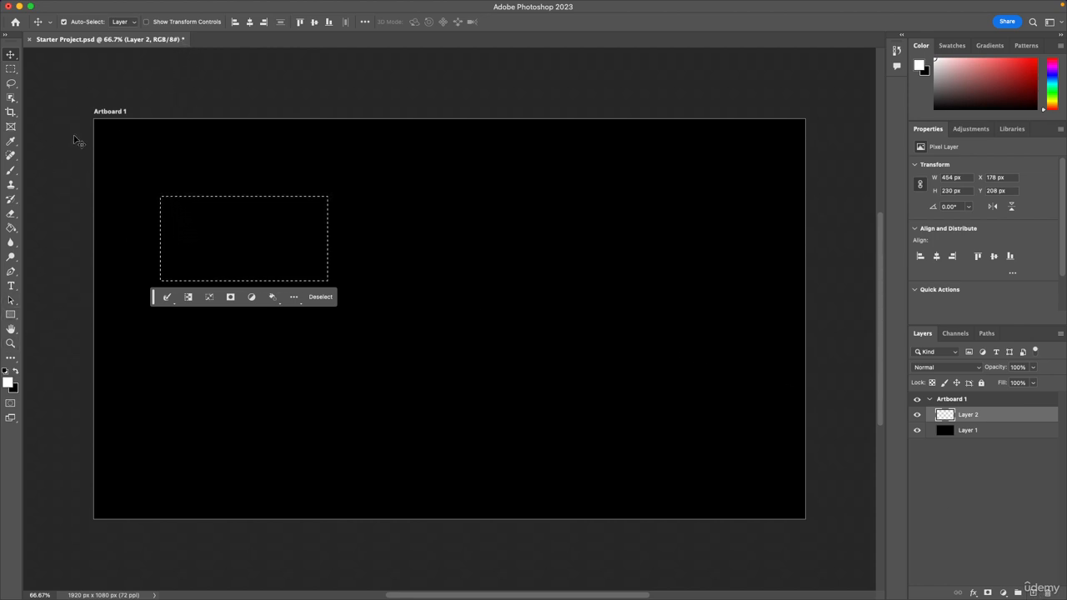
pyautogui.click(320, 297)
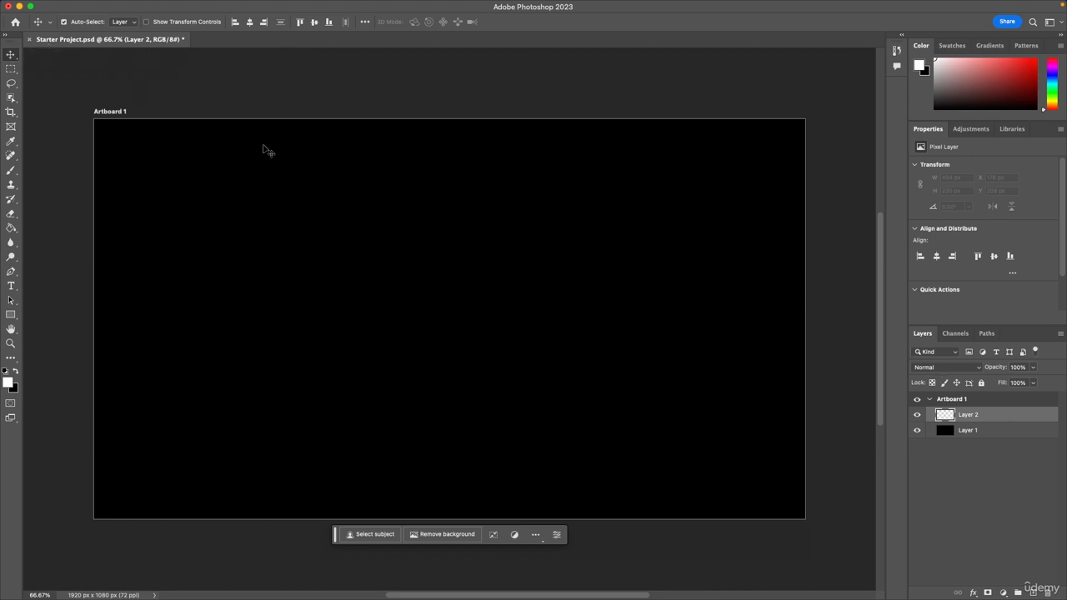
# Save the changes to Starter Project.psd.
pyautogui.click(85, 7)
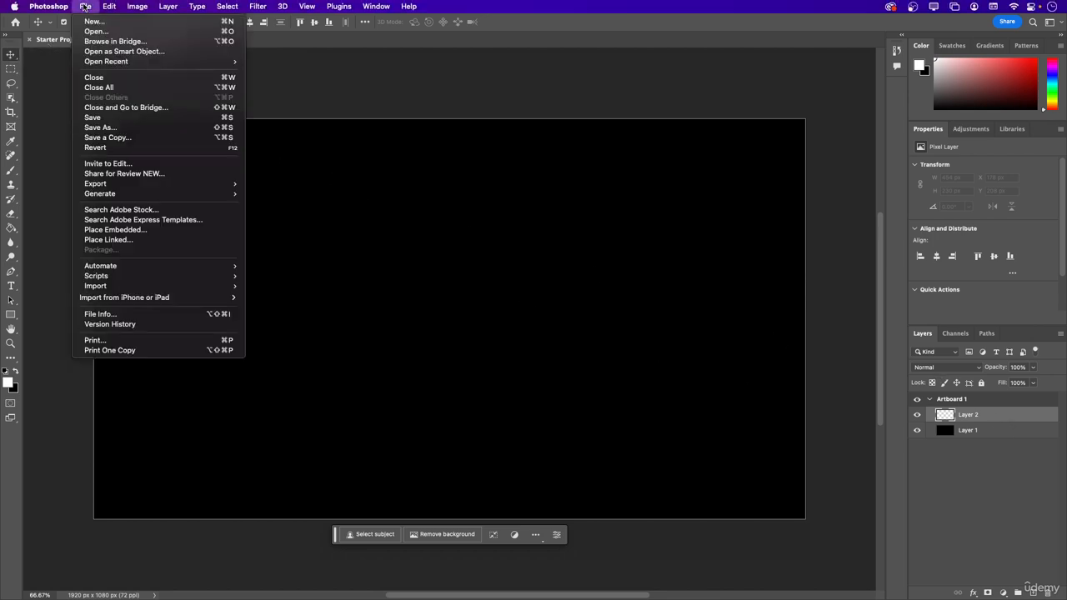
pyautogui.click(105, 123)
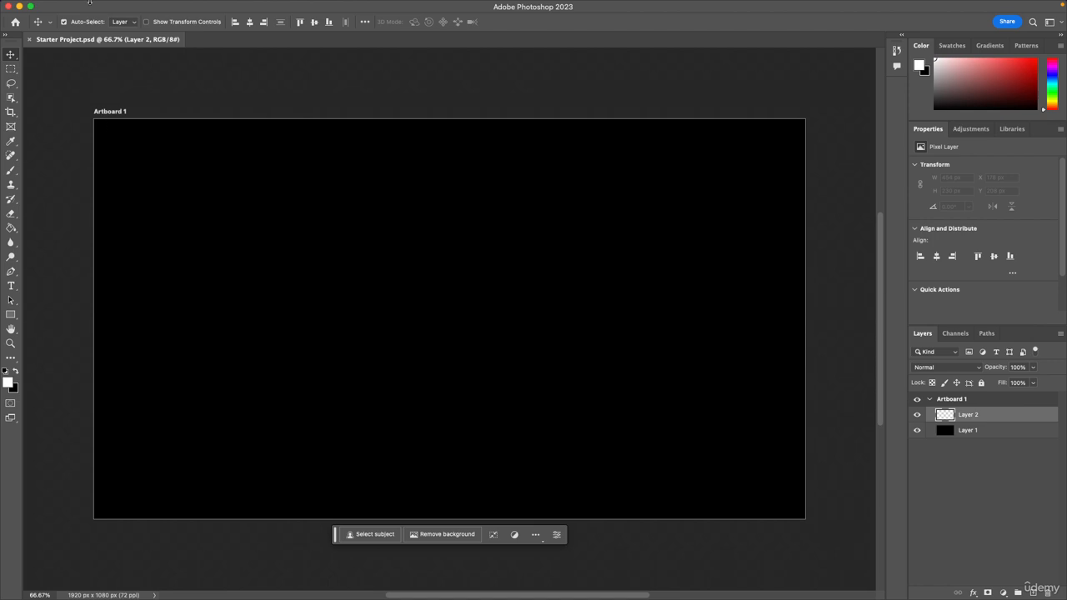
pyautogui.click(87, 5)
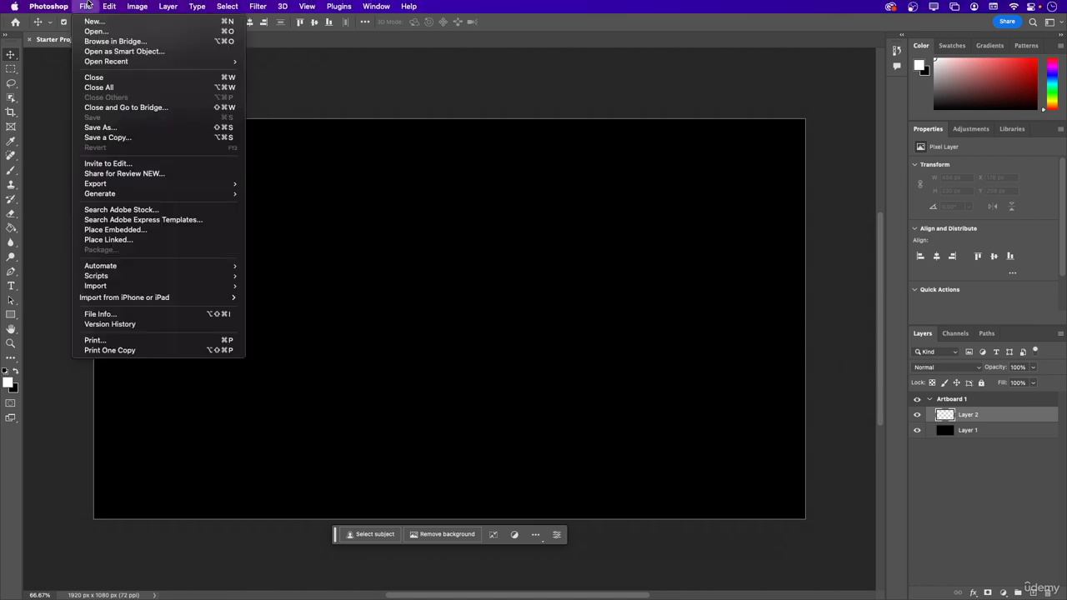
pyautogui.click(130, 132)
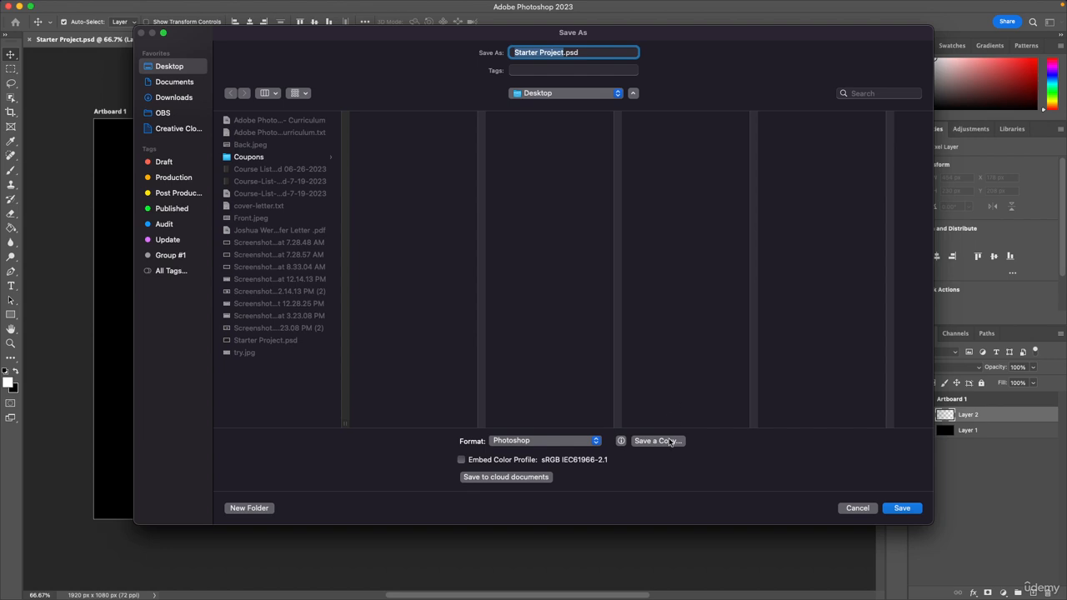
pyautogui.click(867, 510)
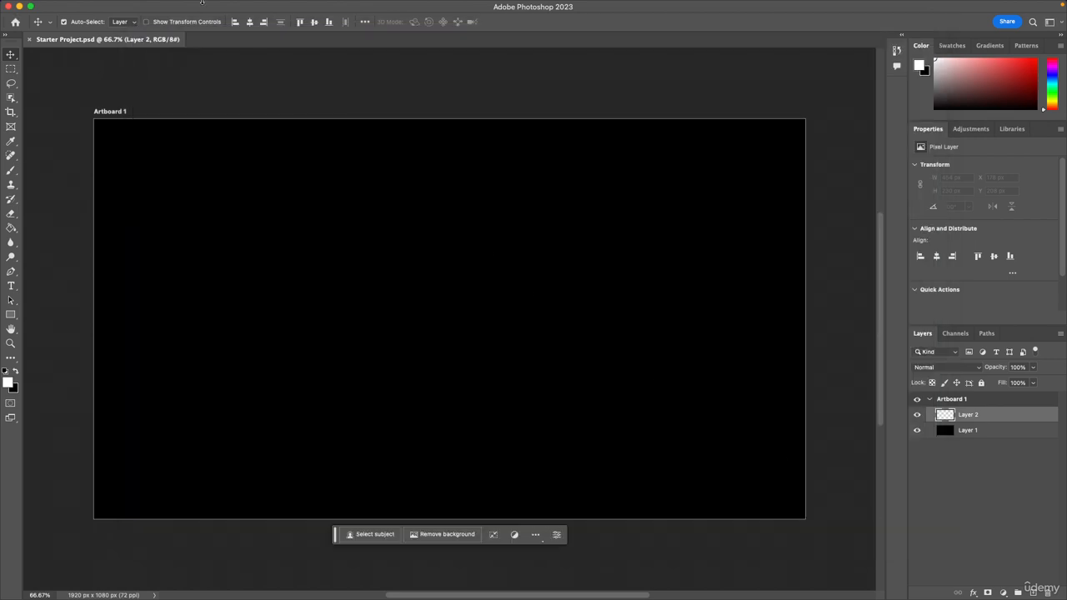
# Draw a white rectangle shape about 657 × 262 px on the left half of the artboard.
pyautogui.click(87, 6)
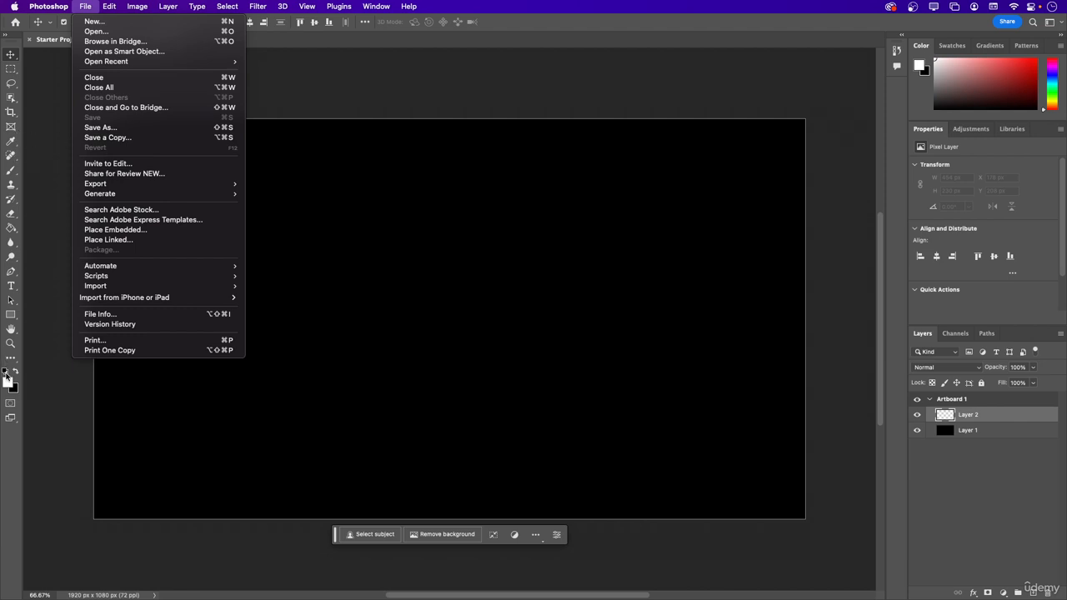
pyautogui.click(12, 315)
pyautogui.click(12, 315)
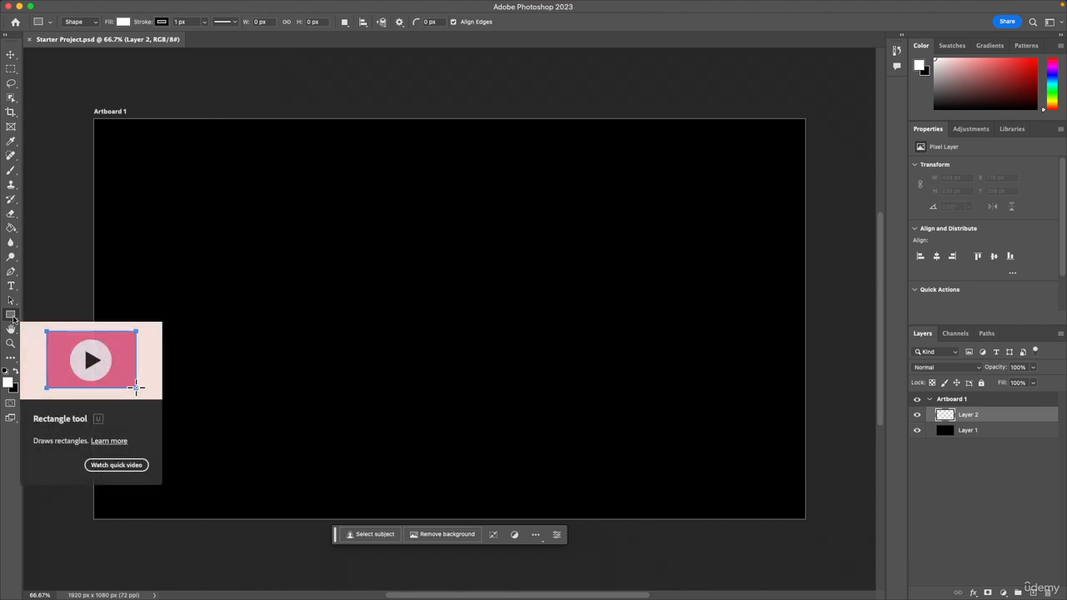
pyautogui.moveTo(170, 238); pyautogui.dragTo(414, 334)
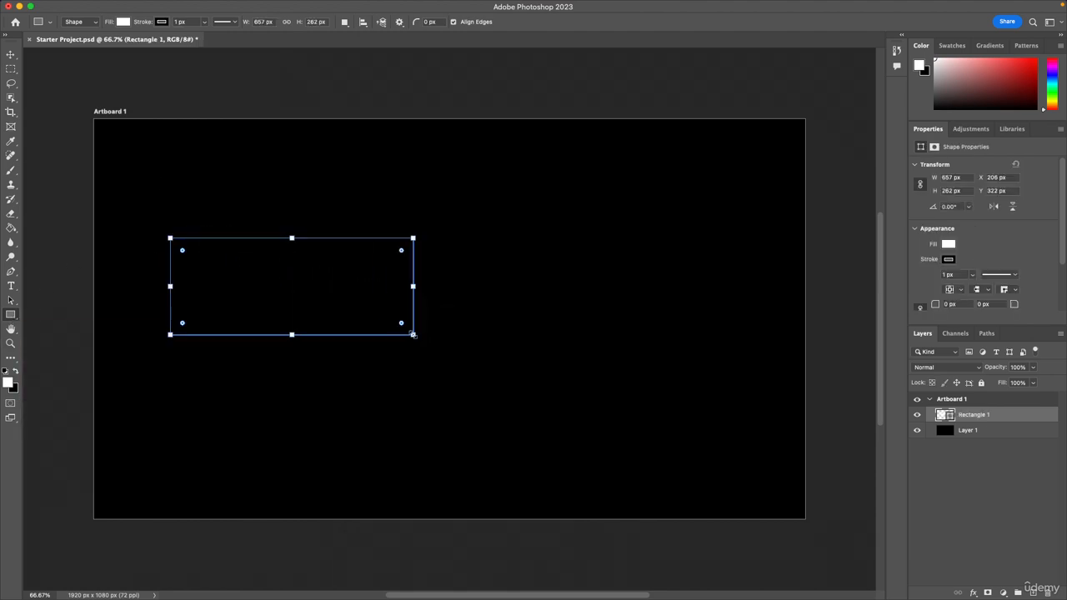
# Revert the document to its last saved version and return to the Move tool.
pyautogui.click(84, 7)
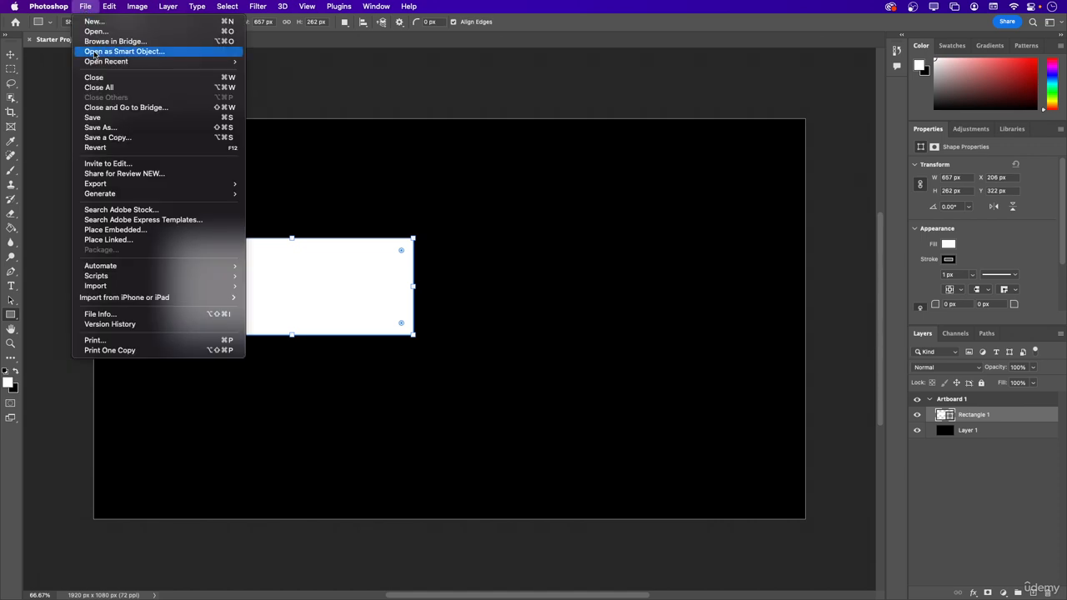
pyautogui.click(117, 149)
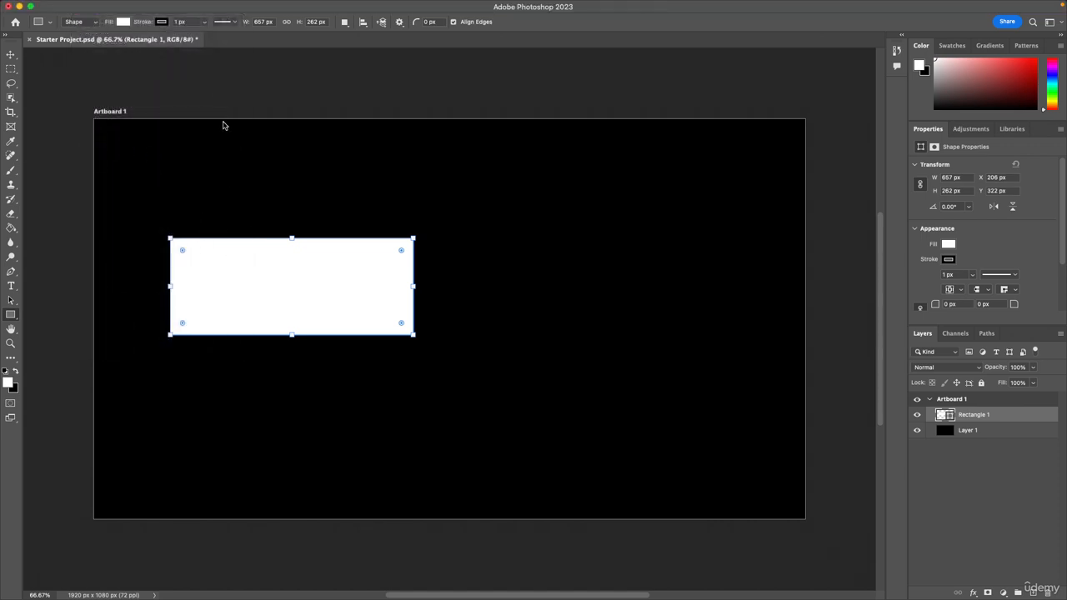
pyautogui.click(207, 92)
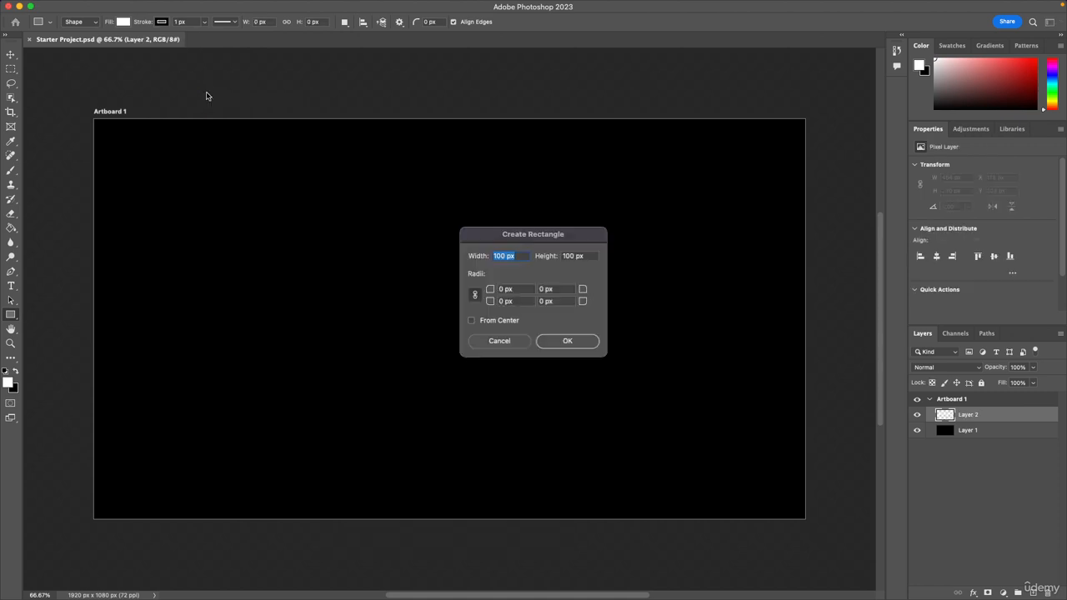
pyautogui.click(499, 341)
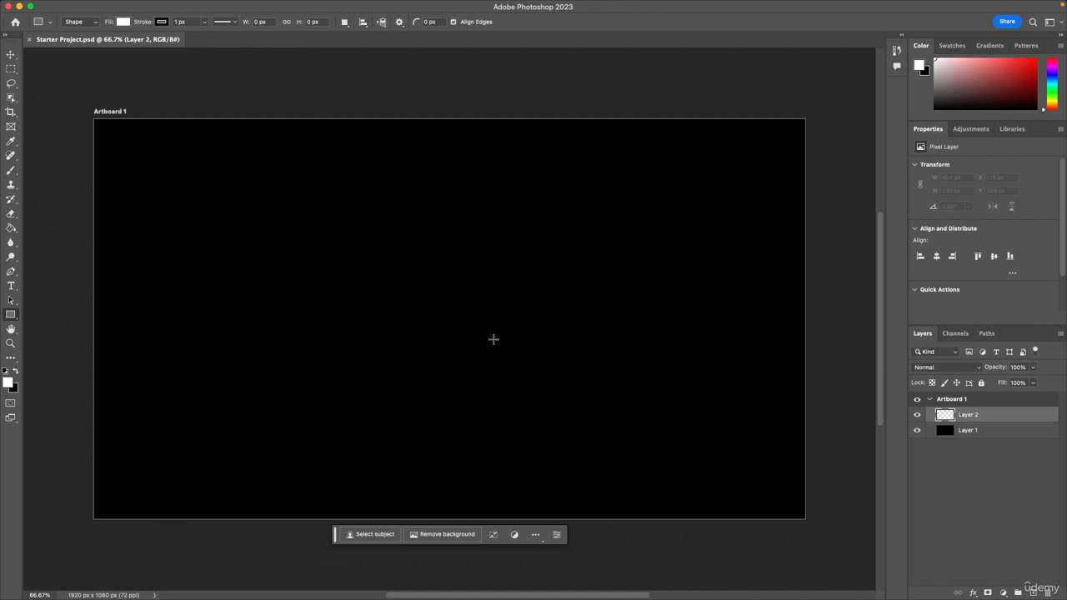
pyautogui.press('v')
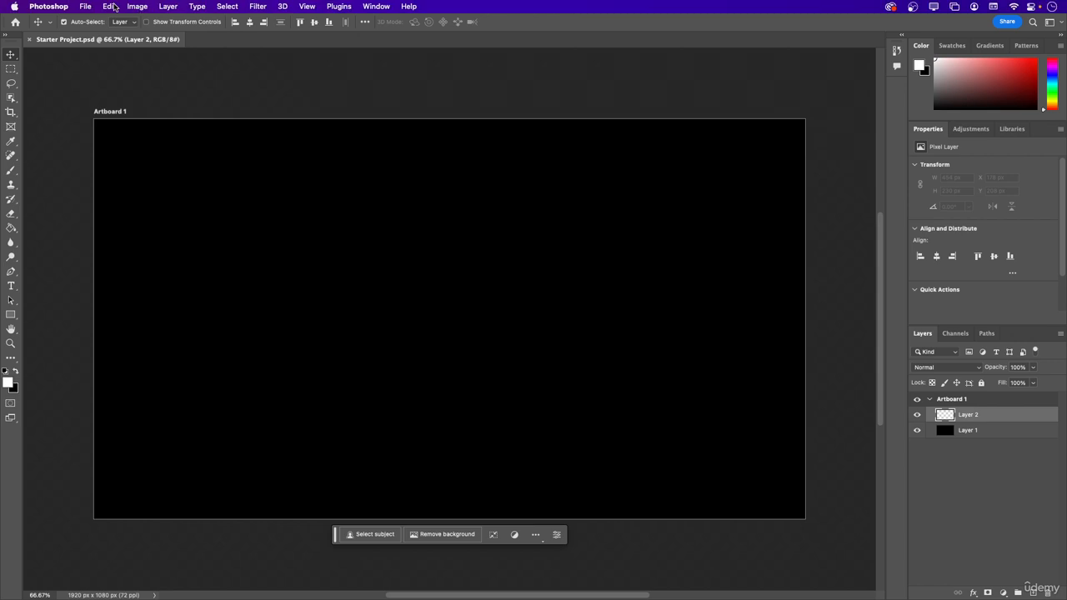
# Start an invitation to edit by saving the document to Creative Cloud as Starter Project, then close the sharing dialog without inviting anyone.
pyautogui.click(87, 5)
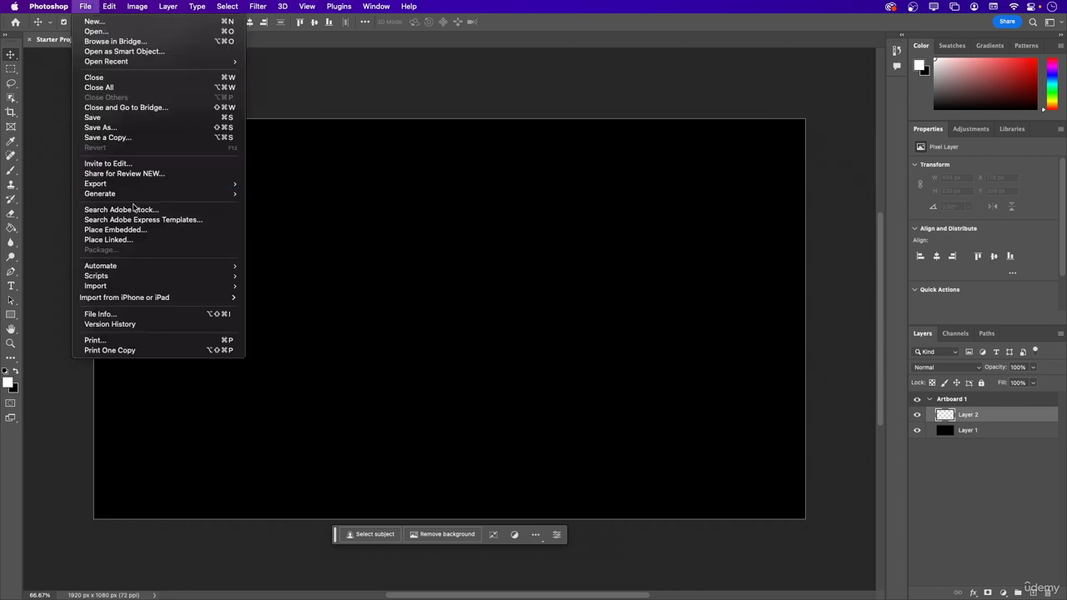
pyautogui.click(95, 164)
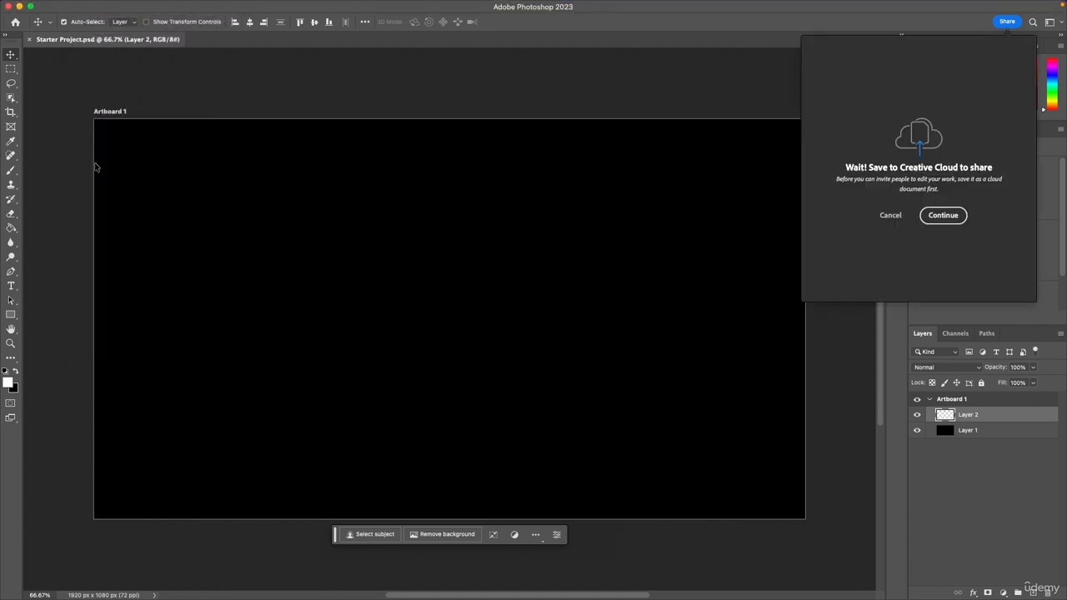
pyautogui.click(935, 220)
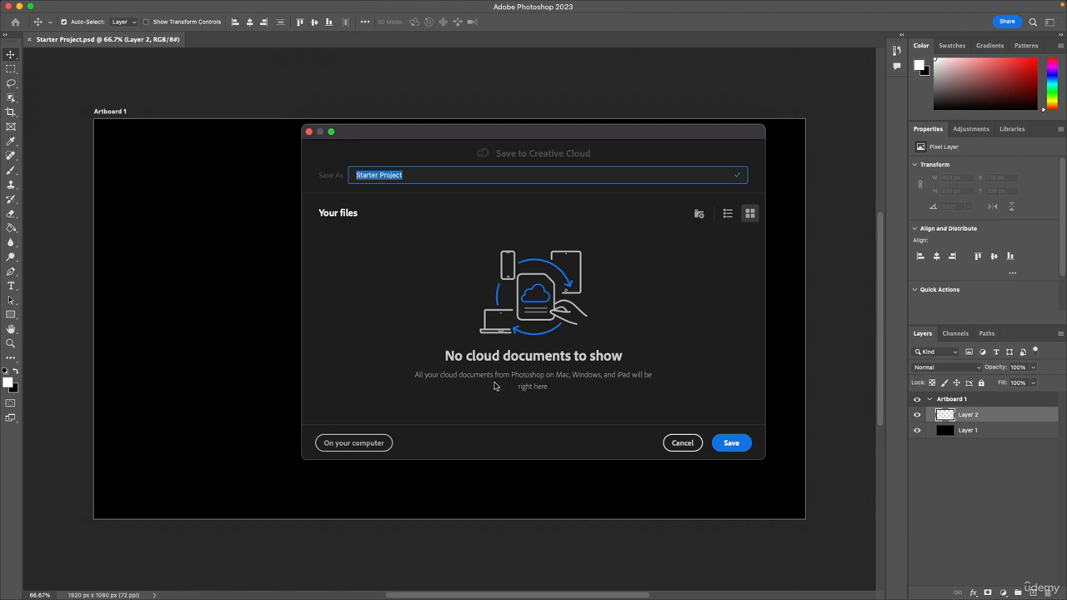
pyautogui.click(730, 444)
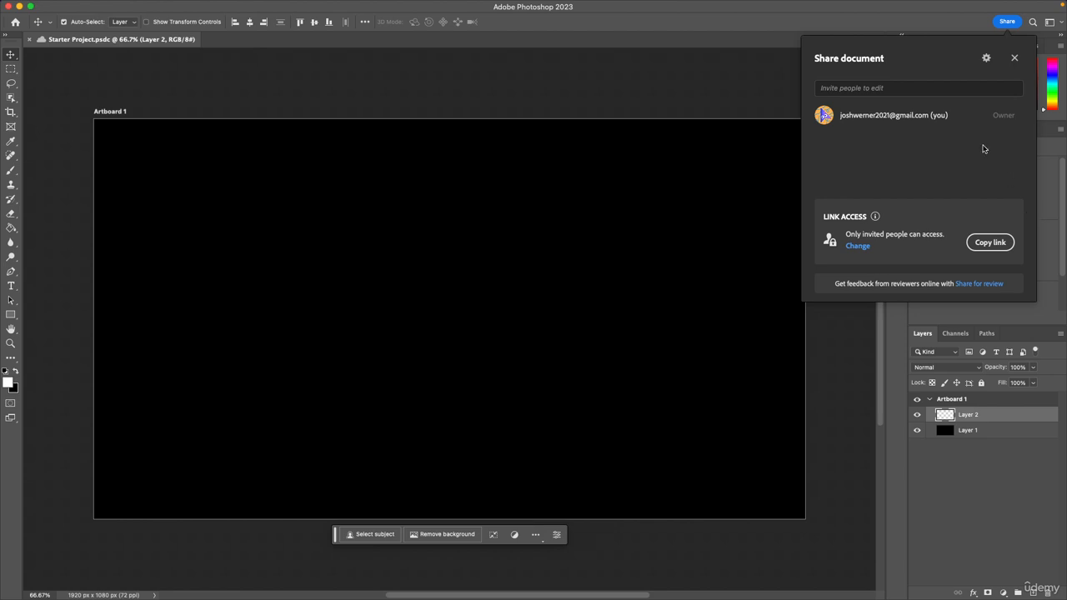
pyautogui.click(1014, 58)
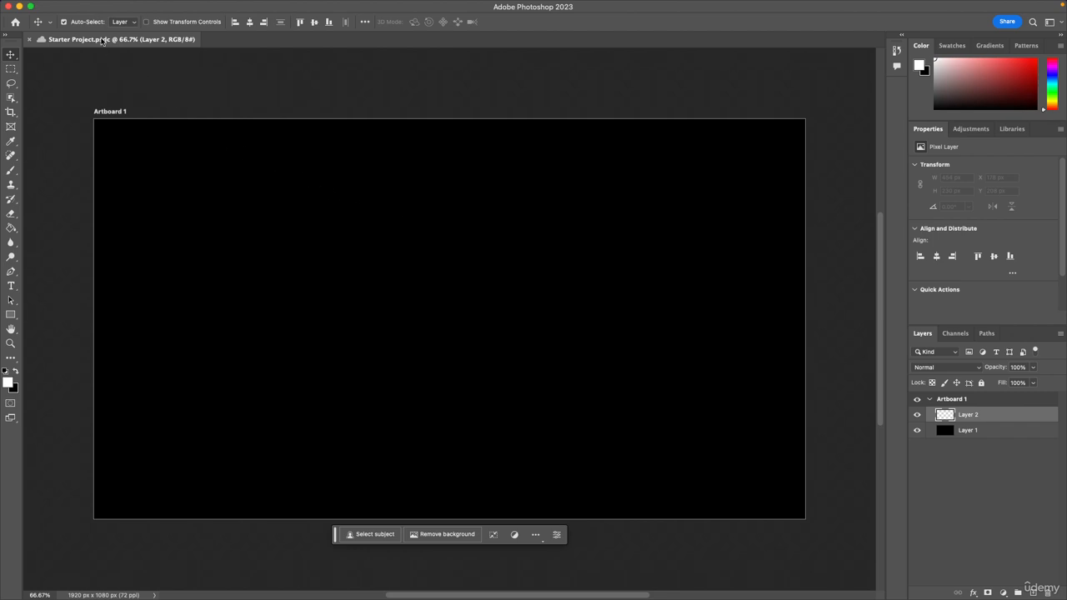
# Open Starter Project.psd from the computer's Desktop folder and close the cloud version of the document.
pyautogui.click(85, 6)
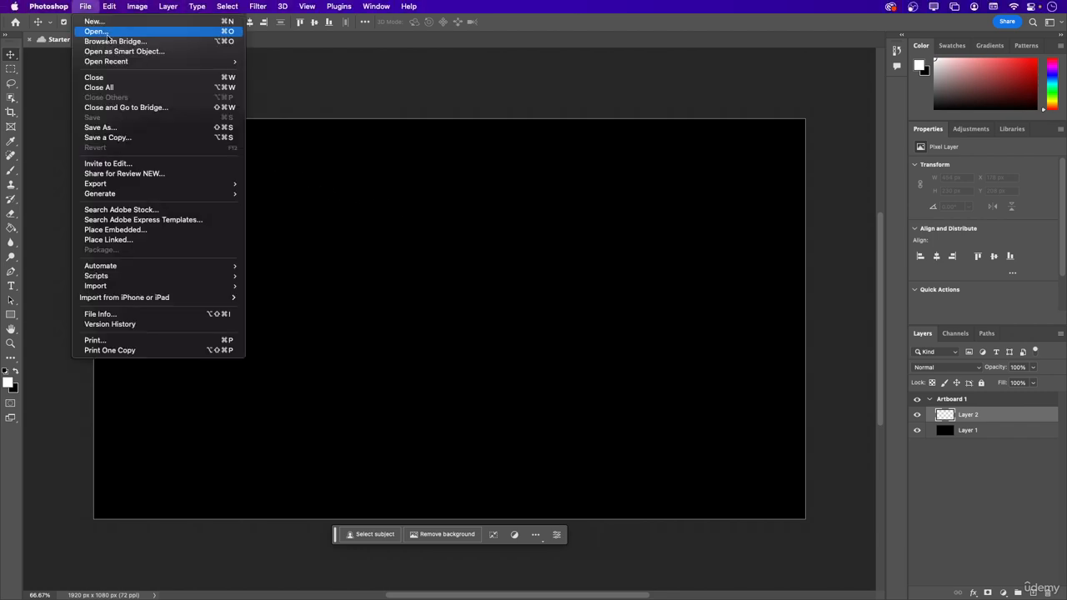
pyautogui.click(121, 33)
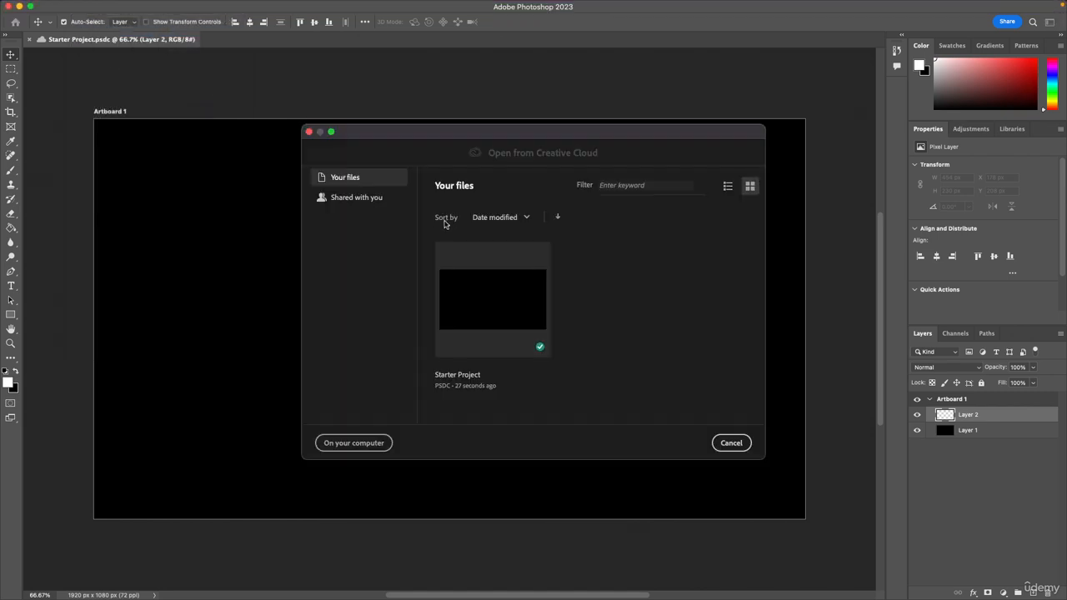
pyautogui.click(360, 443)
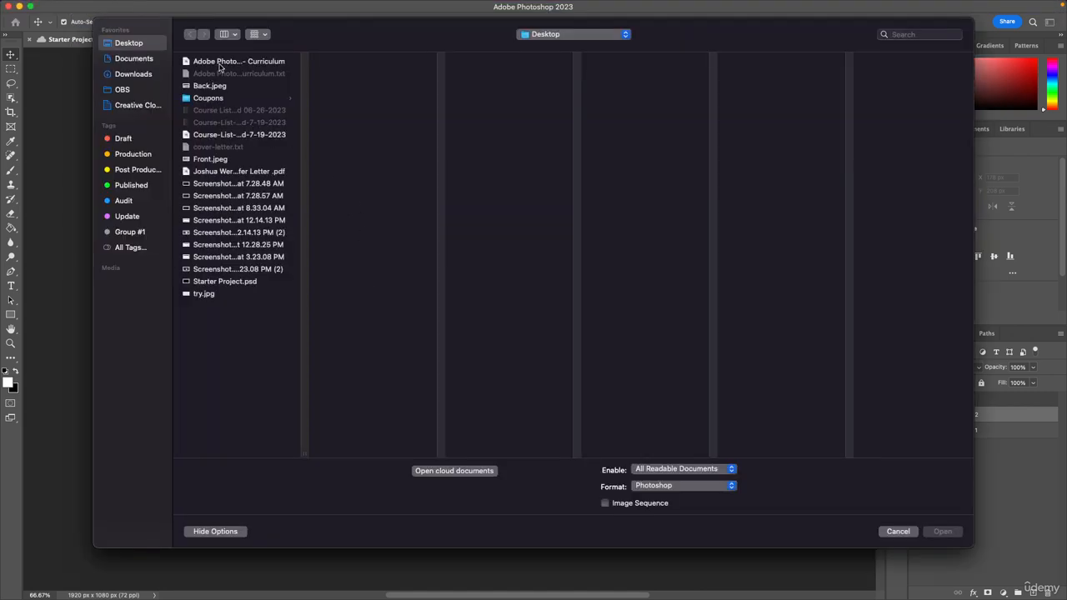
pyautogui.click(225, 282)
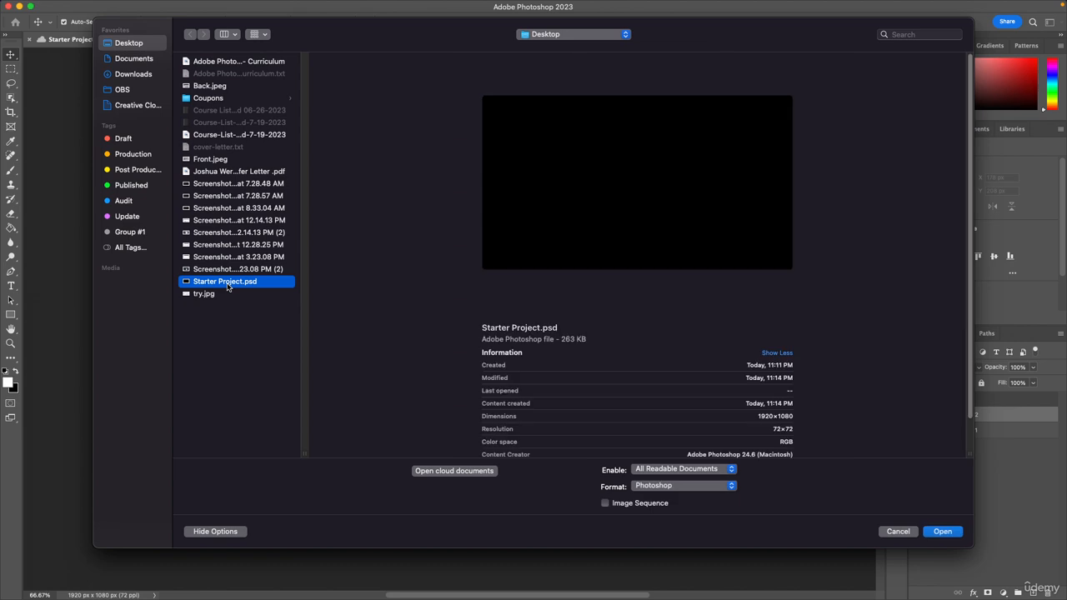
pyautogui.doubleClick(225, 284)
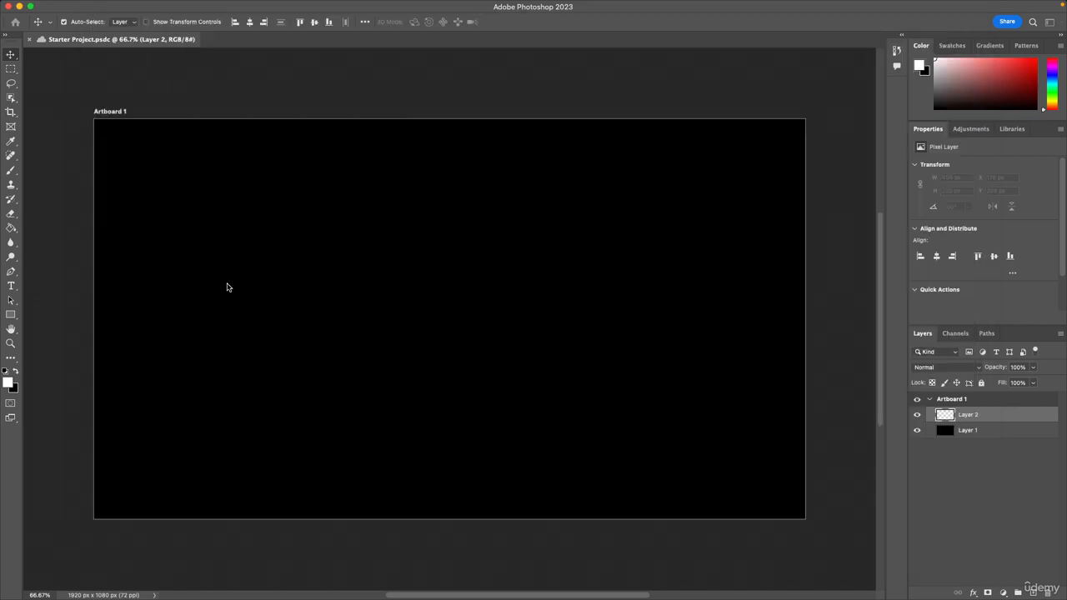
pyautogui.click(30, 39)
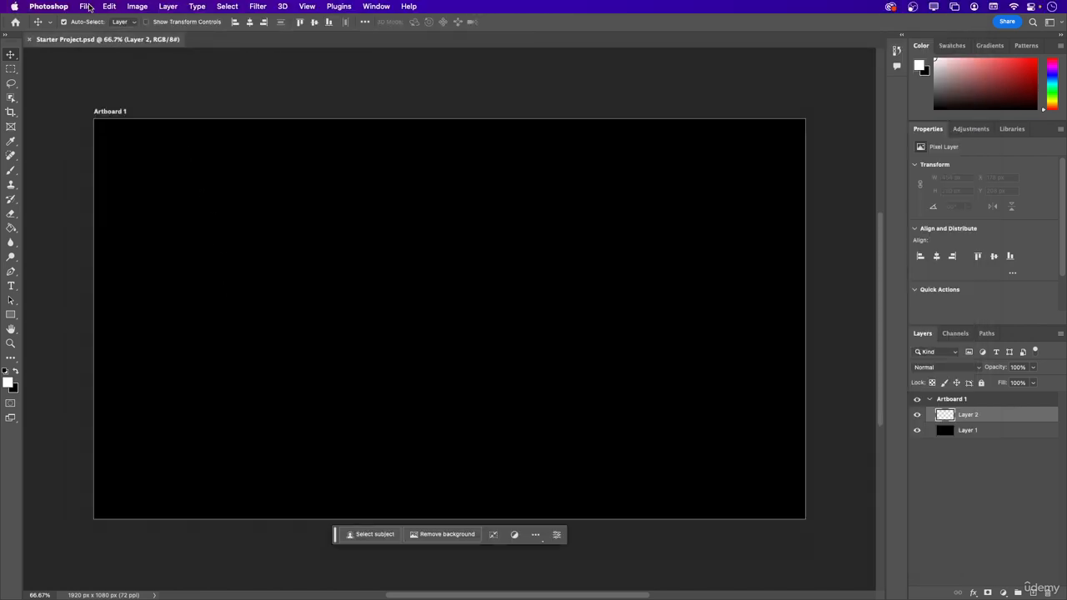
# View the Share for Review option and dismiss it without creating a link.
pyautogui.click(85, 6)
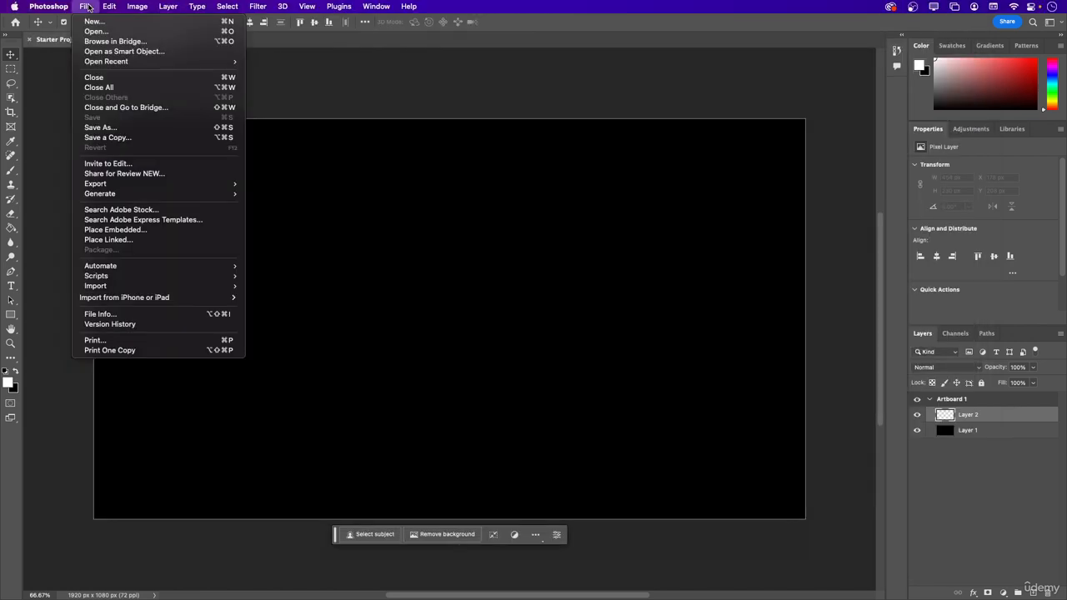
pyautogui.click(152, 174)
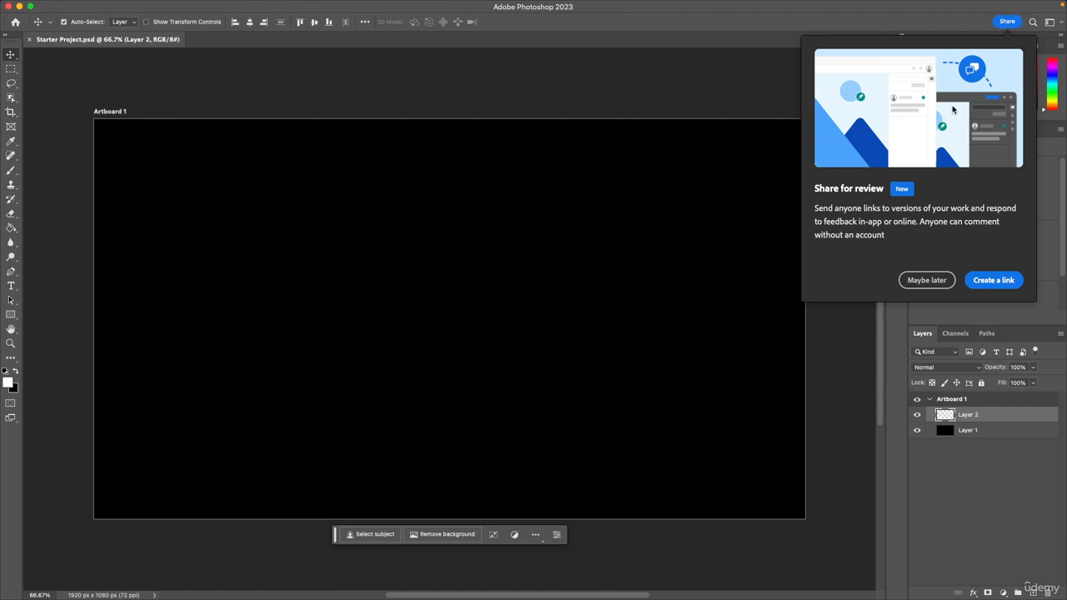
pyautogui.click(912, 15)
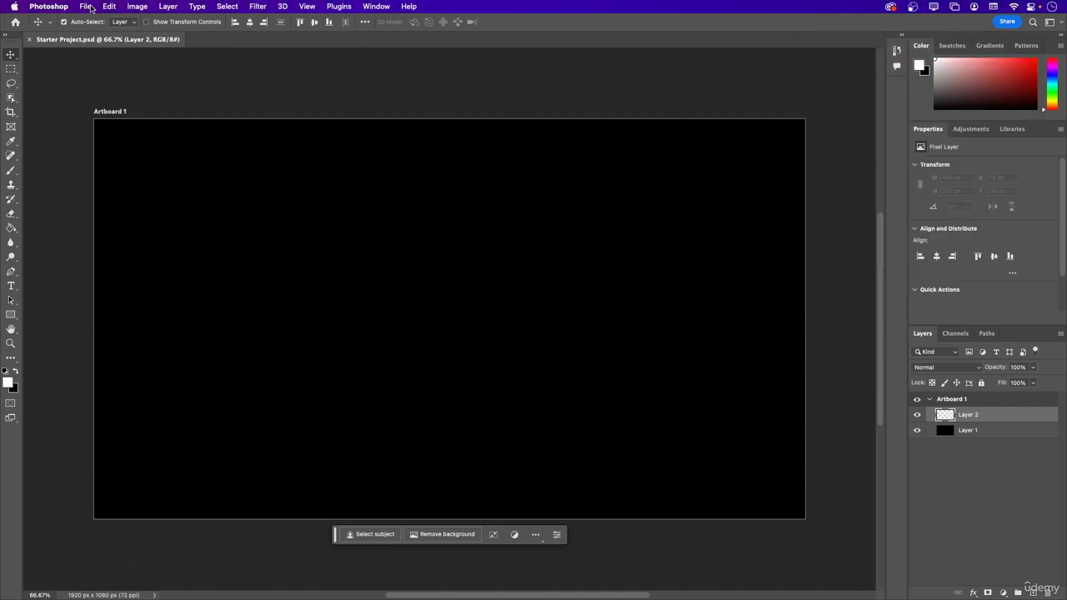
pyautogui.click(87, 7)
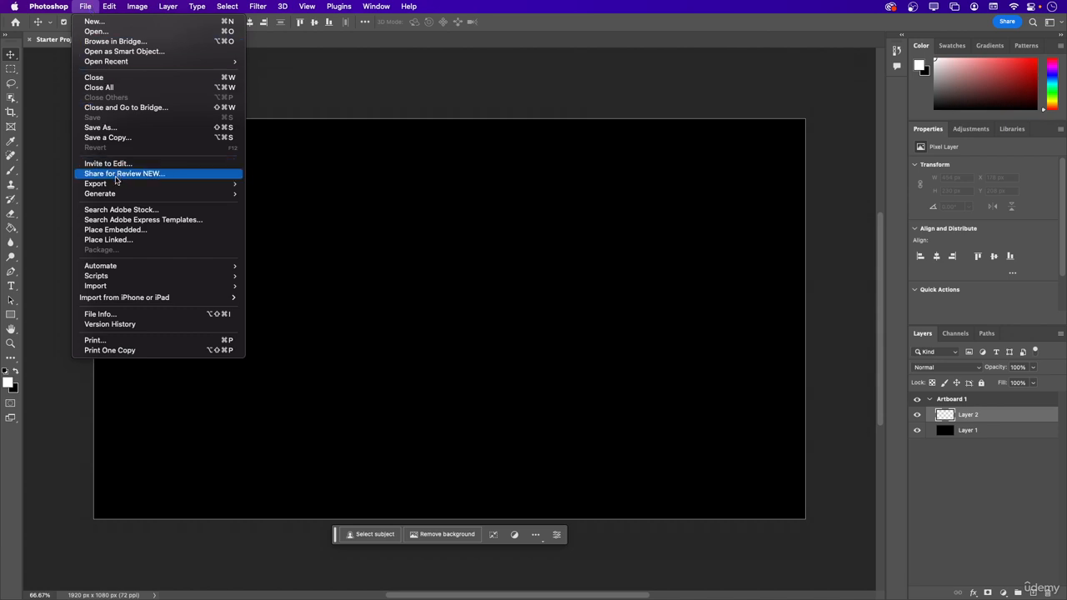
pyautogui.moveTo(116, 183)
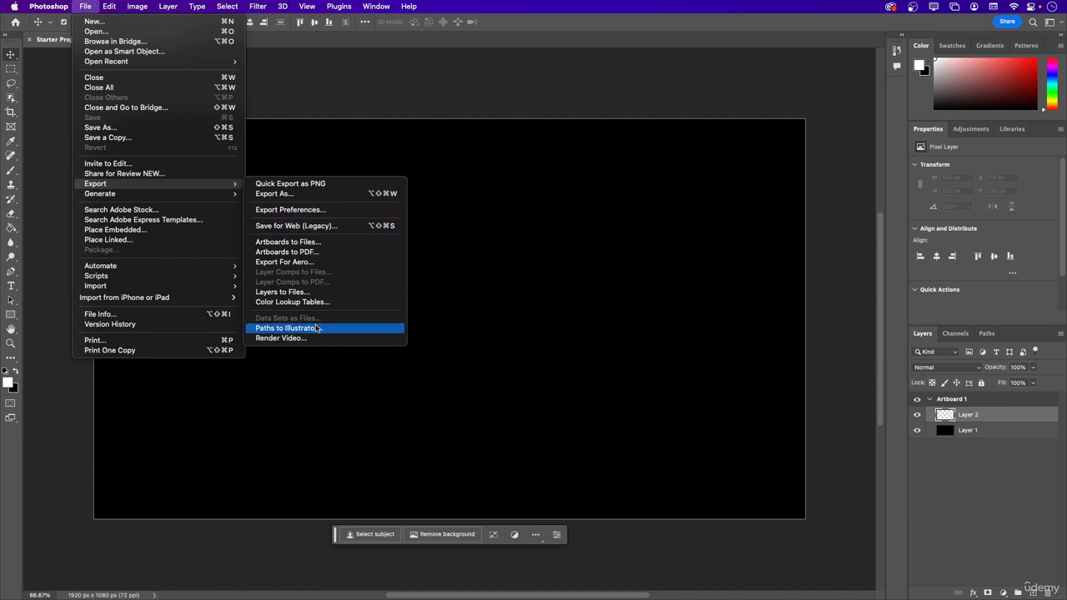
pyautogui.moveTo(185, 196)
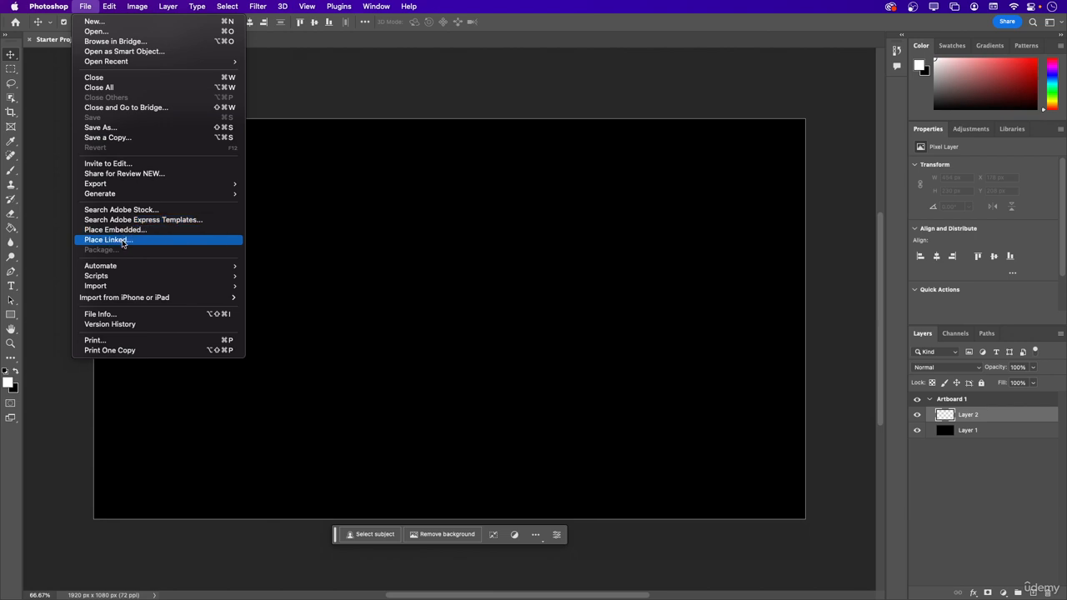
pyautogui.moveTo(113, 266)
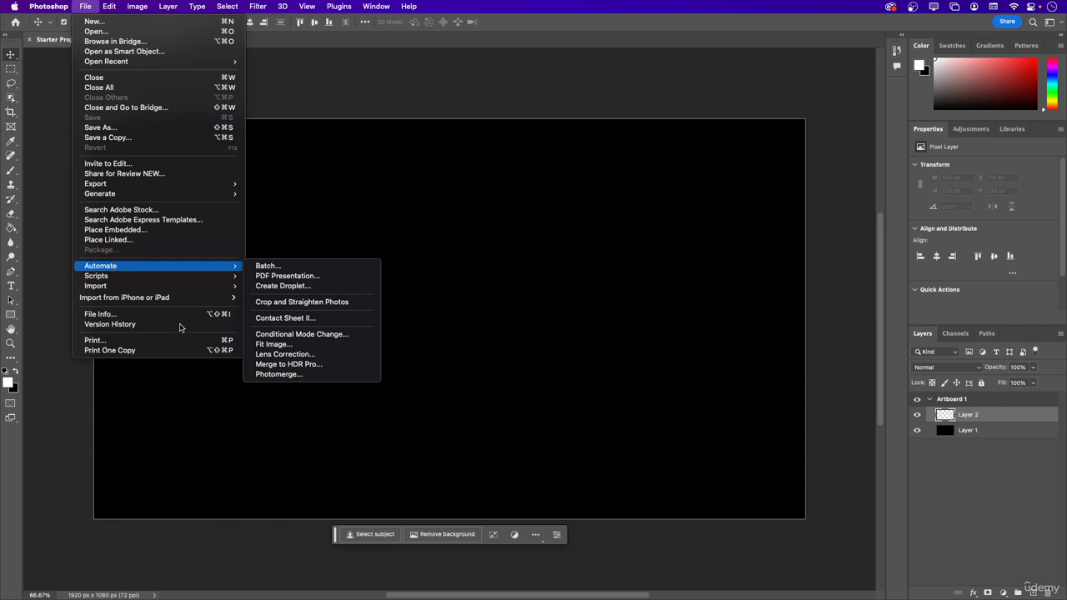
pyautogui.moveTo(181, 278)
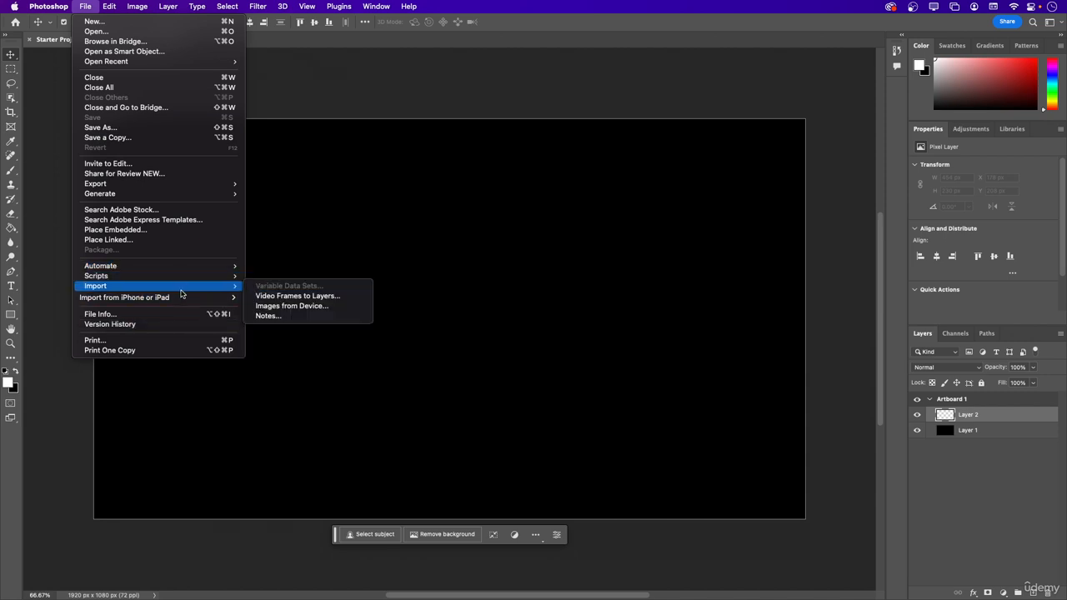
pyautogui.moveTo(178, 299)
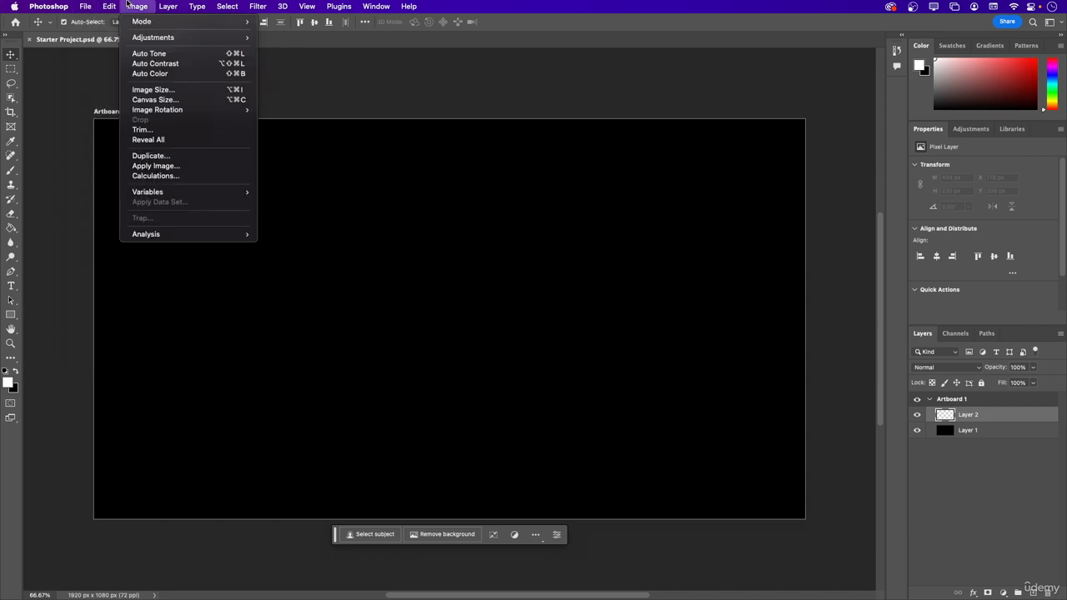
pyautogui.moveTo(112, 8)
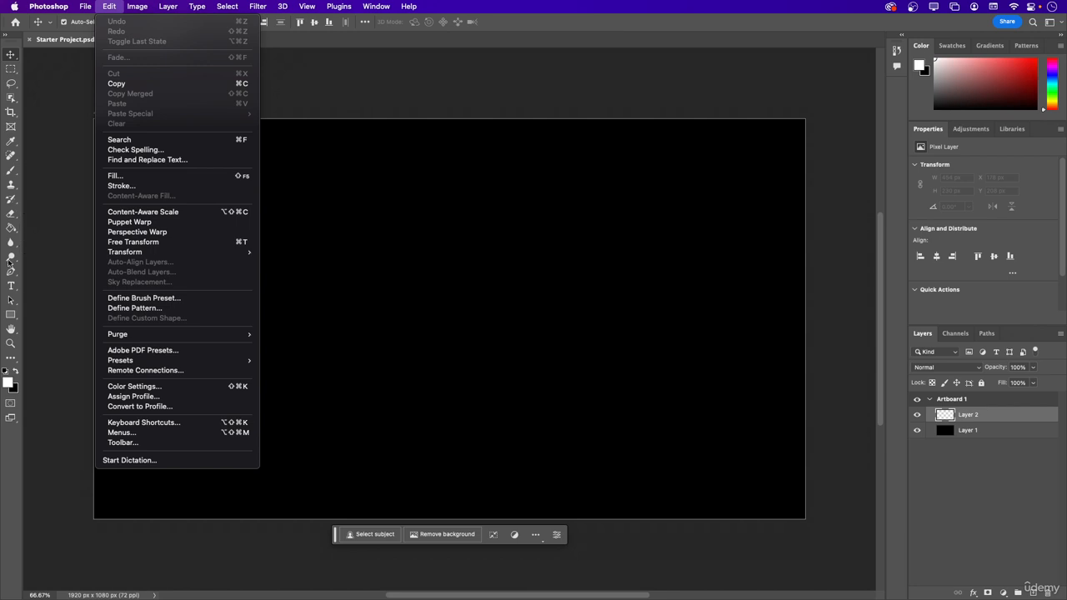
# Draw a white rectangle shape about 623 × 320 px on the left half of the artboard.
pyautogui.click(11, 315)
pyautogui.click(11, 314)
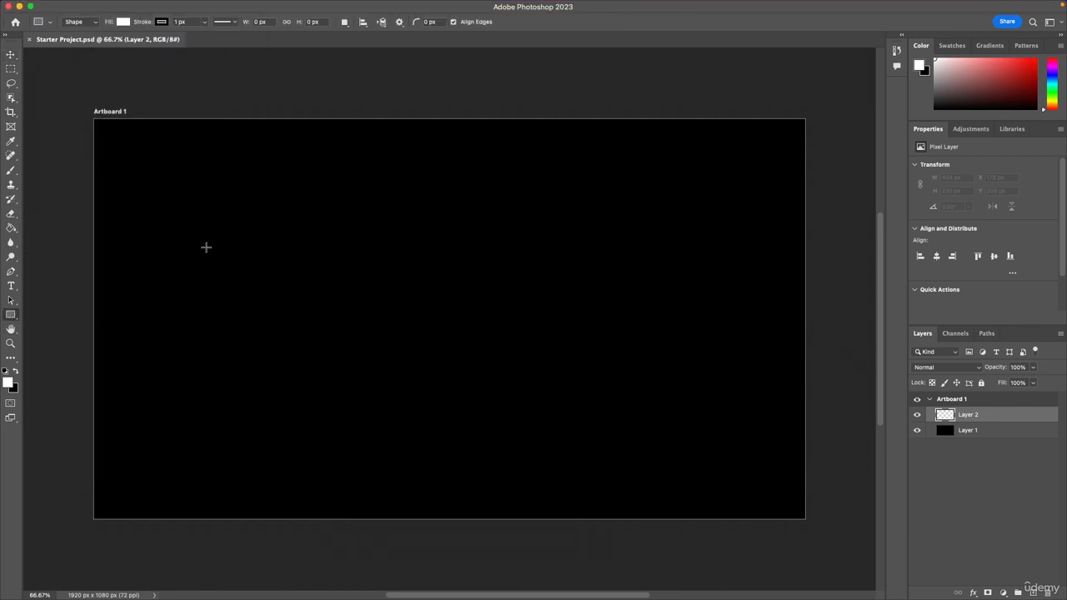
pyautogui.moveTo(206, 246); pyautogui.dragTo(438, 365)
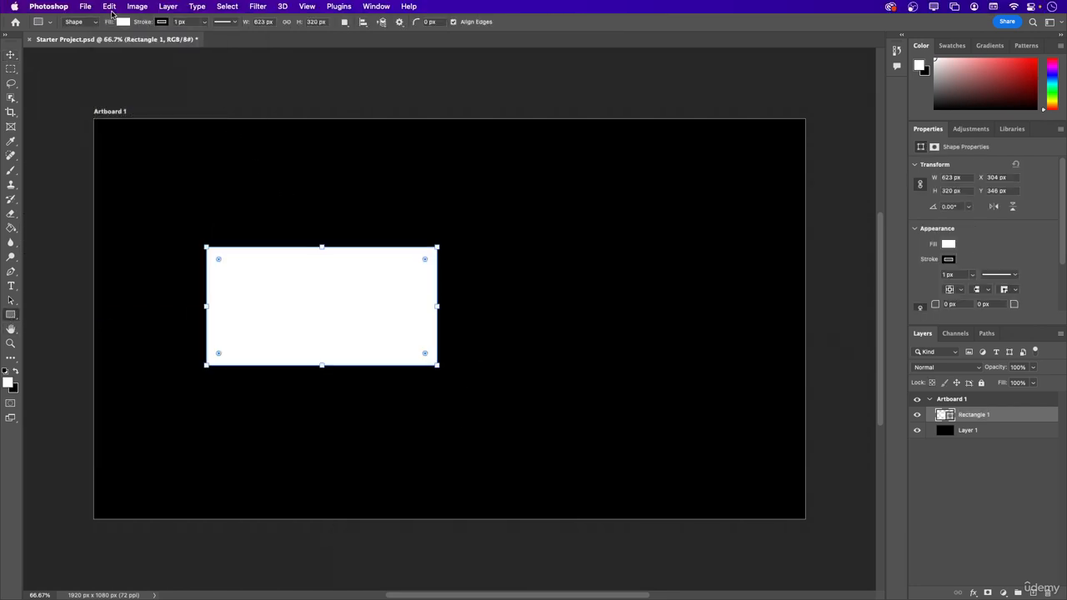
# Undo the drawing of the white rectangle and redo it.
pyautogui.click(112, 13)
pyautogui.click(123, 23)
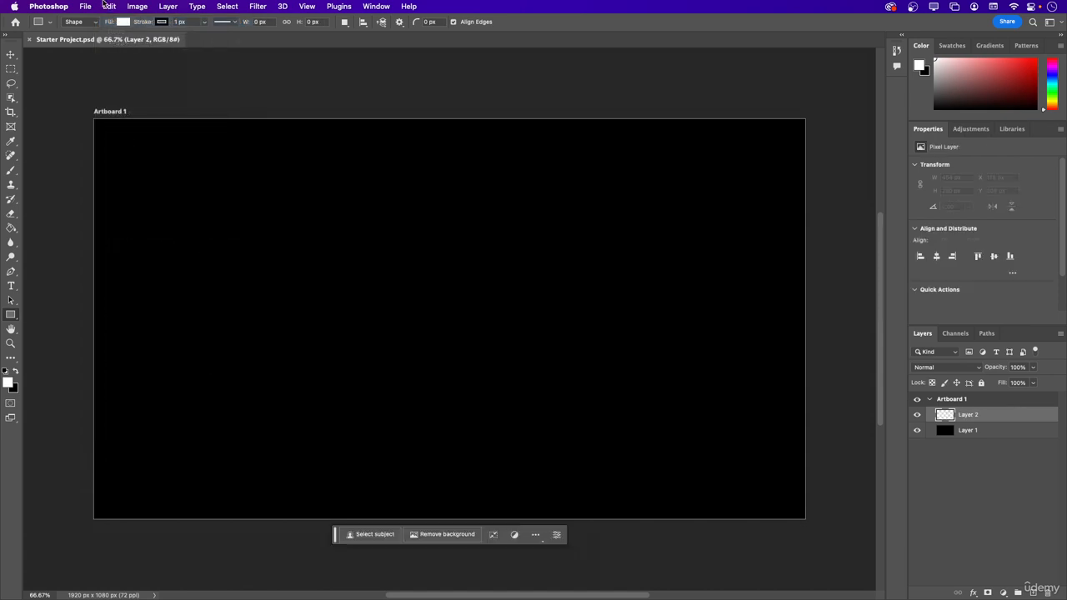
pyautogui.click(106, 6)
pyautogui.click(110, 24)
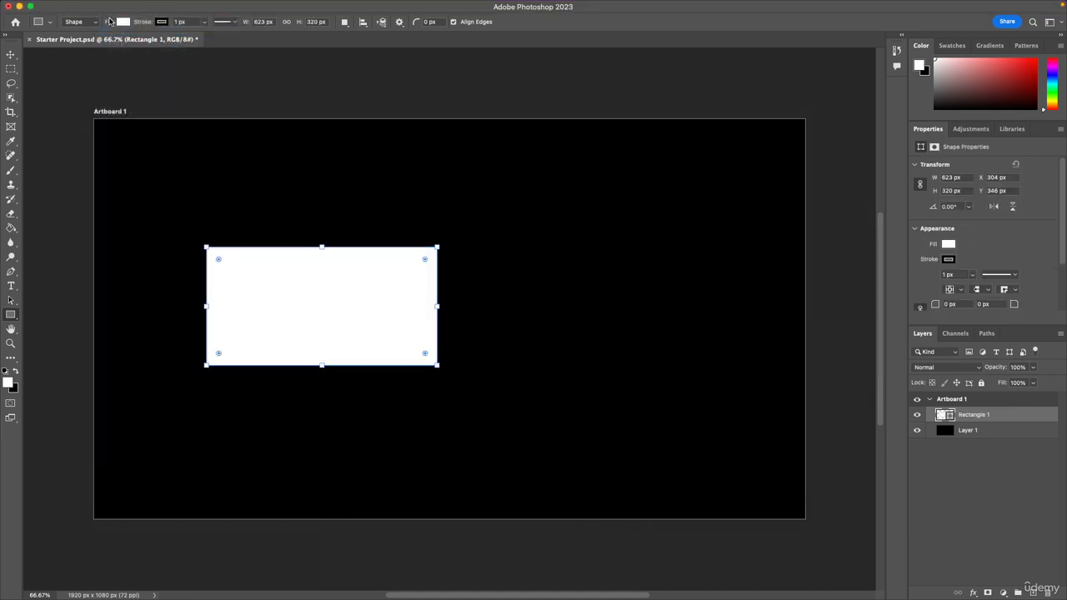
# Remove the rectangle with Toggle Last State and bring it back with Redo.
pyautogui.click(115, 6)
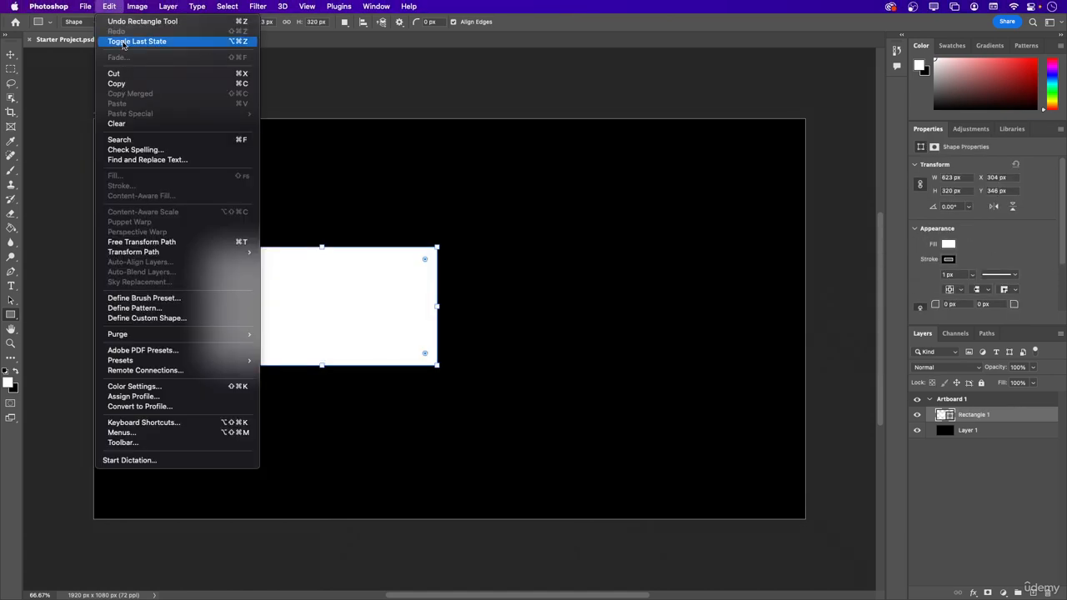
pyautogui.click(123, 42)
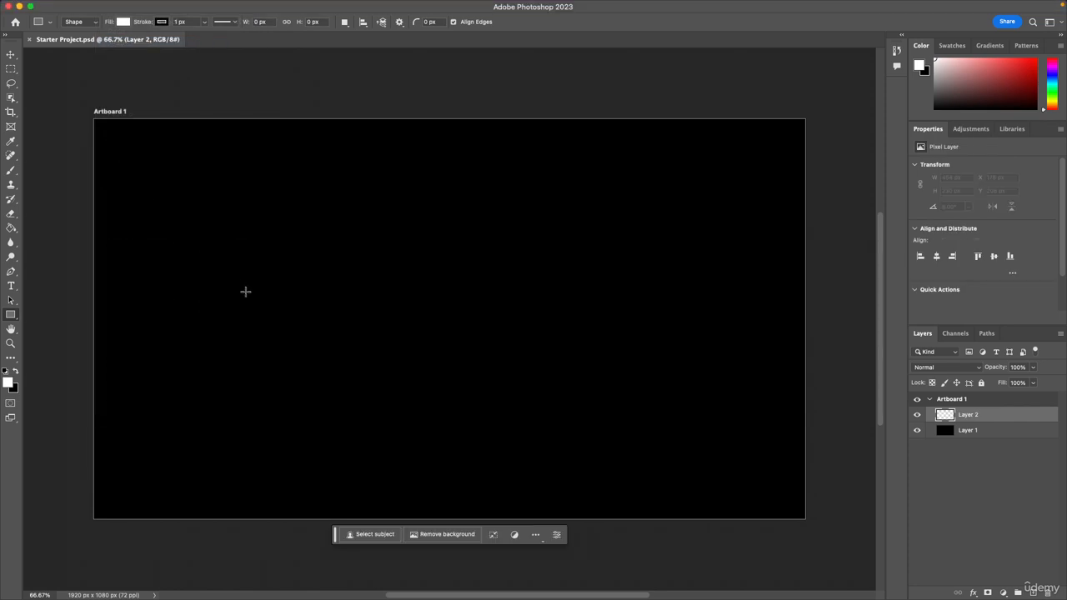
pyautogui.click(109, 6)
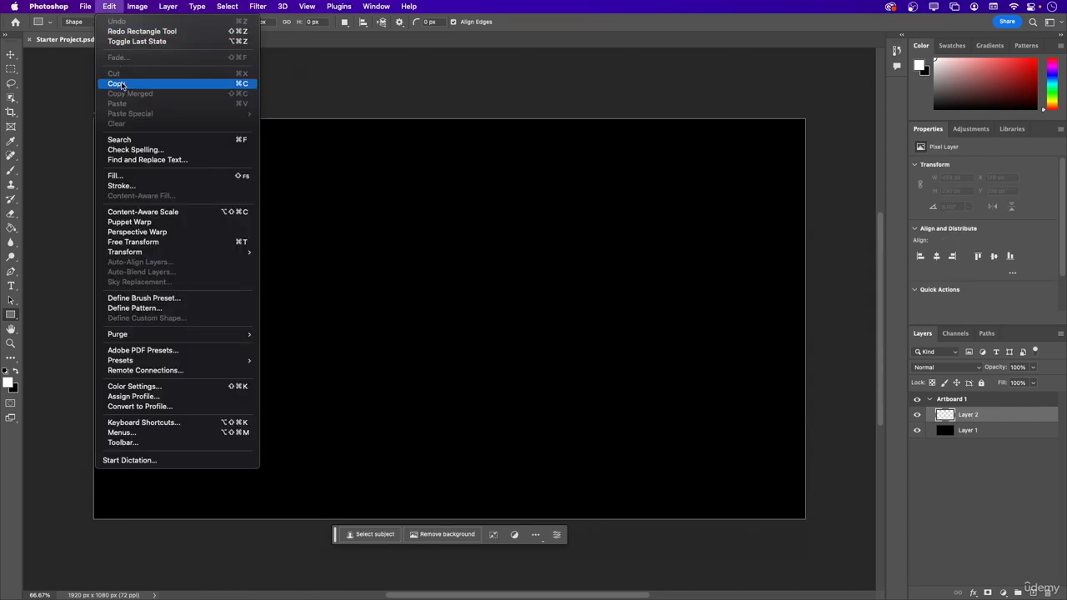
pyautogui.click(121, 31)
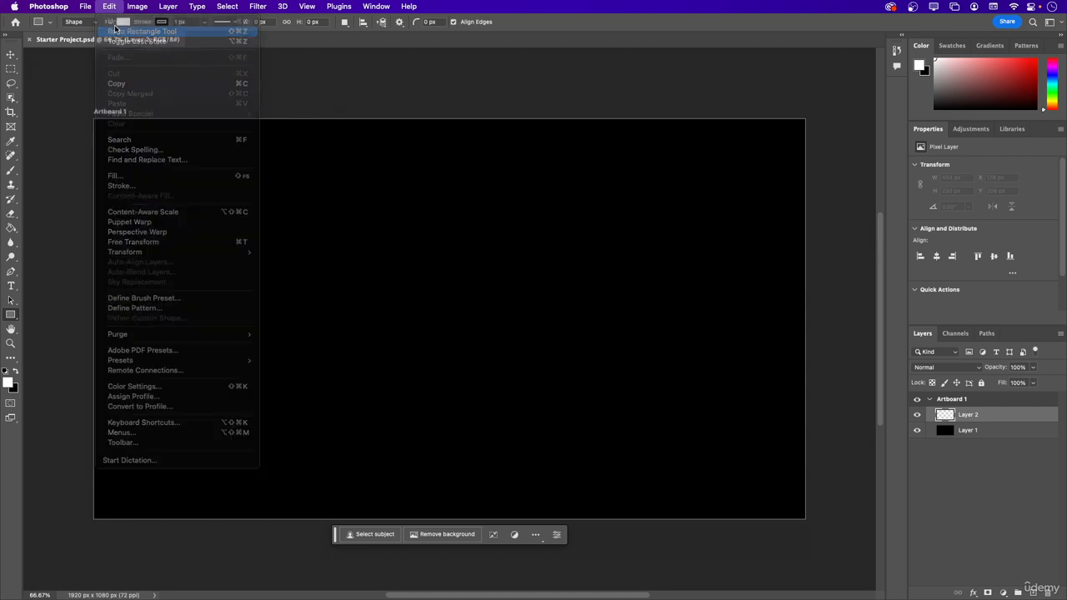
# Copy the white rectangle shape and cut it from the artboard.
pyautogui.click(112, 6)
pyautogui.click(122, 85)
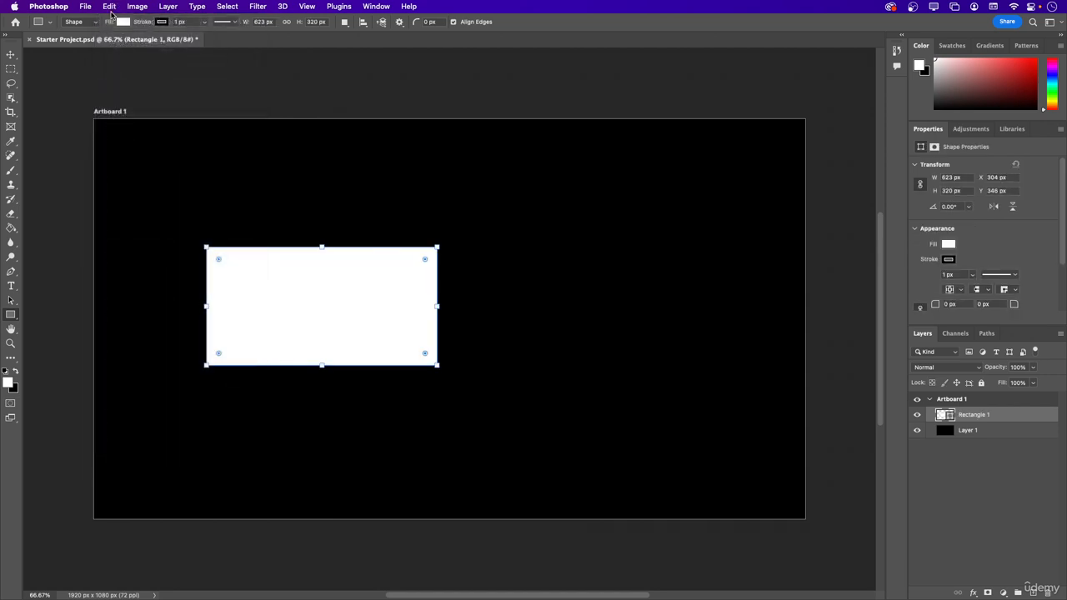
pyautogui.click(112, 7)
pyautogui.click(114, 74)
# Paste the rectangle's path onto Layer 1 and undo the paste.
pyautogui.click(109, 6)
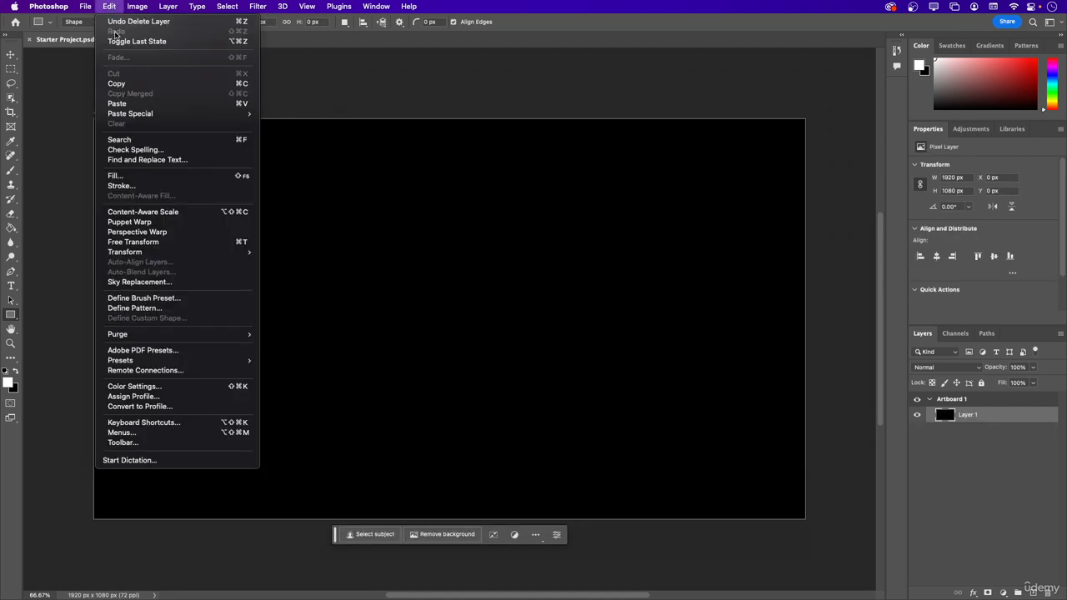
pyautogui.click(121, 104)
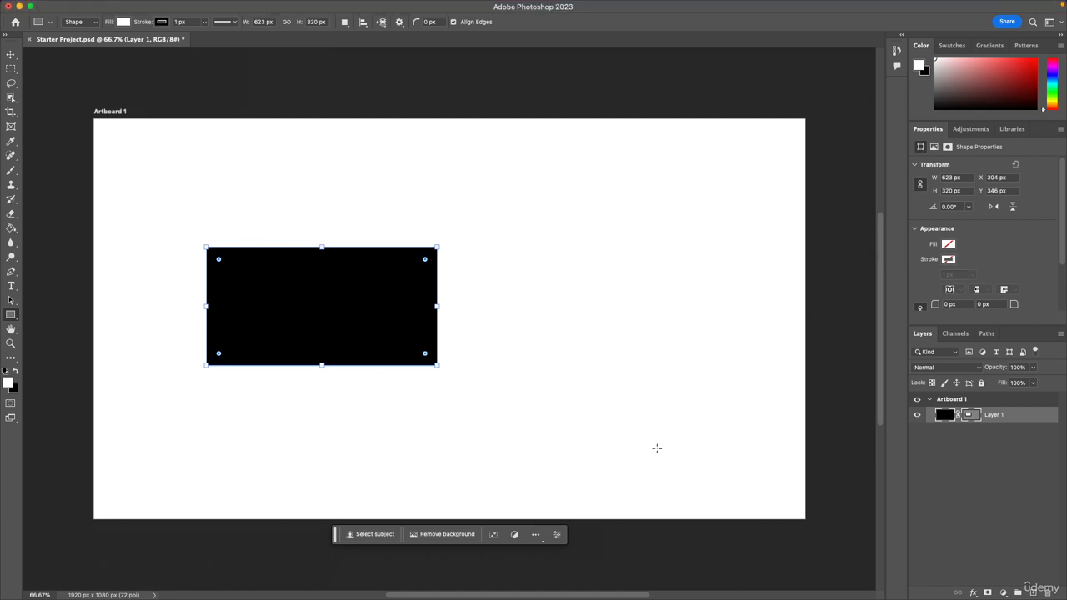
pyautogui.click(109, 6)
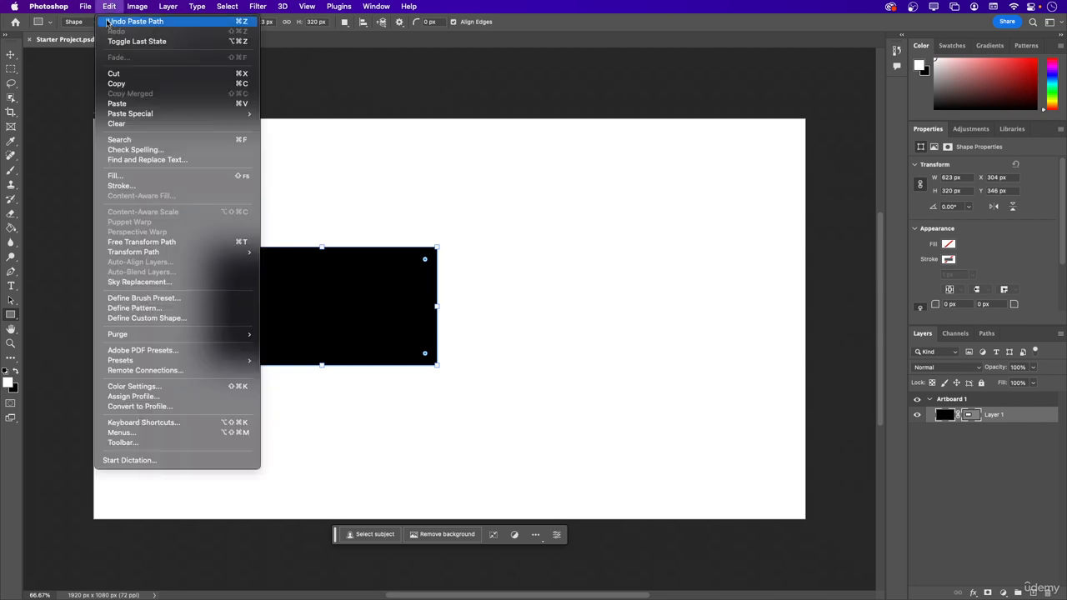
pyautogui.click(134, 22)
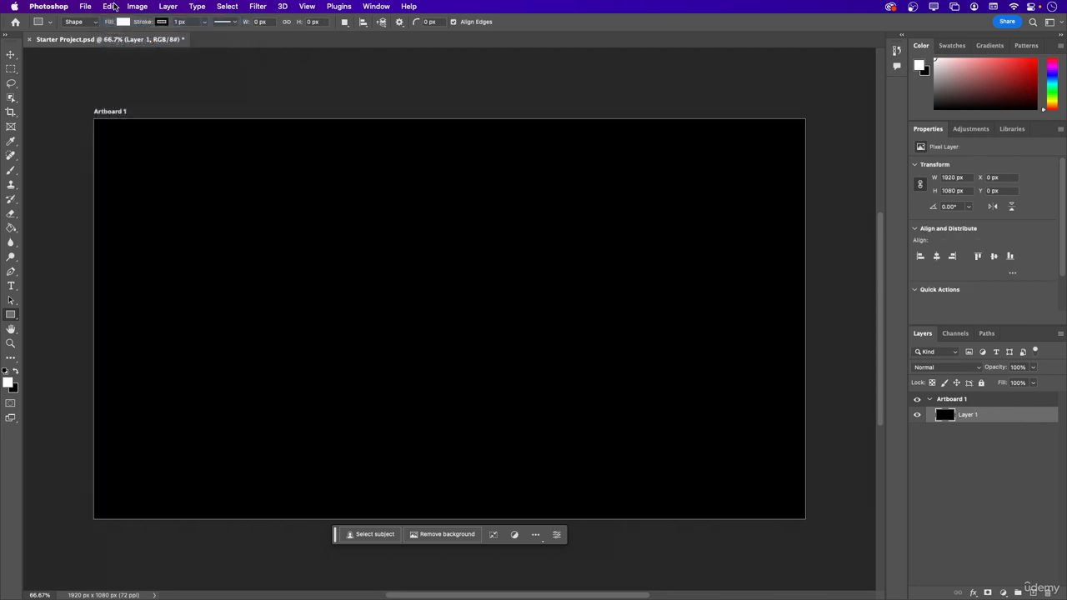
# Paste the rectangle's path onto Layer 1 again and remove it with the Clear command.
pyautogui.click(112, 7)
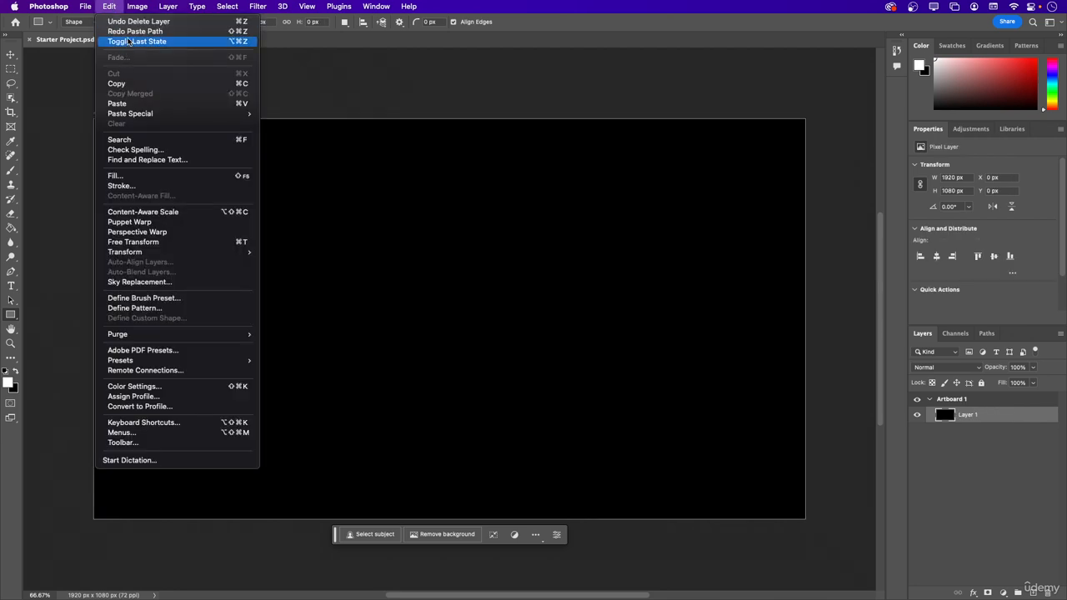
pyautogui.click(124, 104)
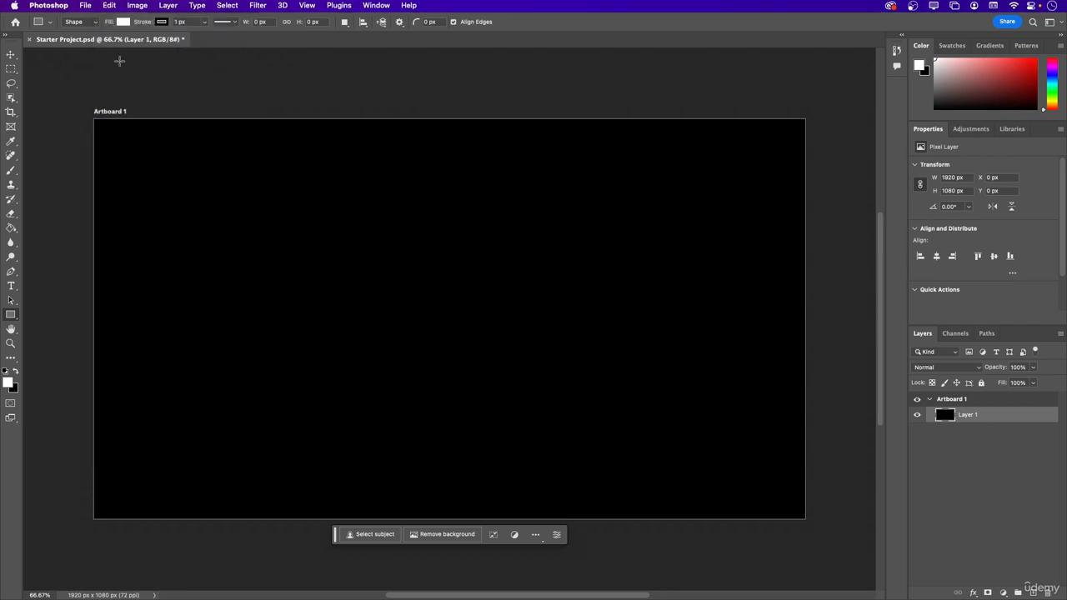
pyautogui.click(117, 6)
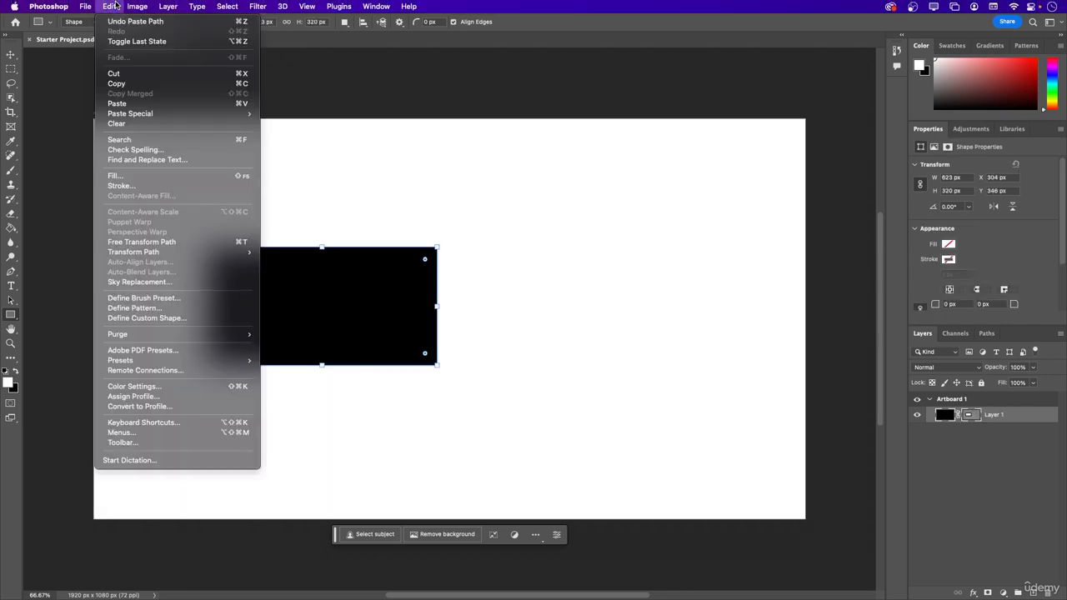
pyautogui.click(131, 124)
pyautogui.click(506, 213)
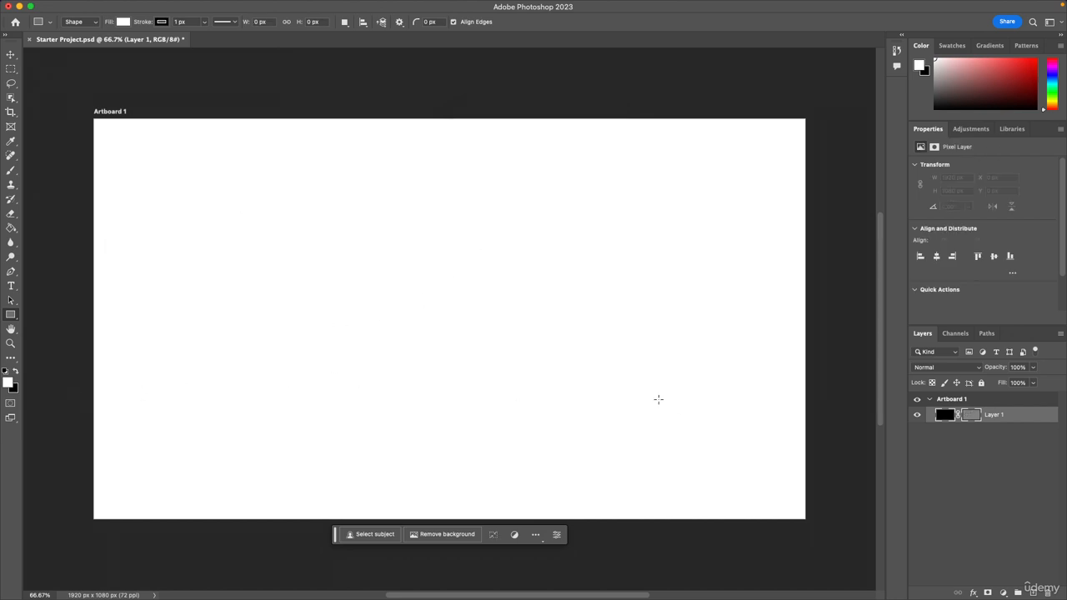
# Undo the clearing, pasting and cutting of the rectangle.
pyautogui.moveTo(96, 3)
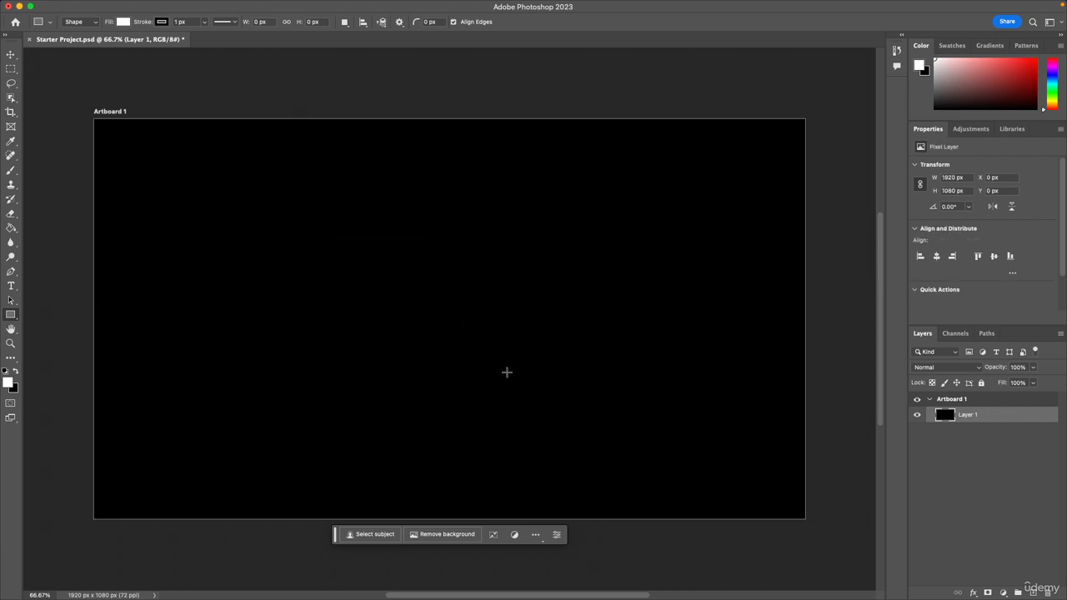
pyautogui.press('super+z')
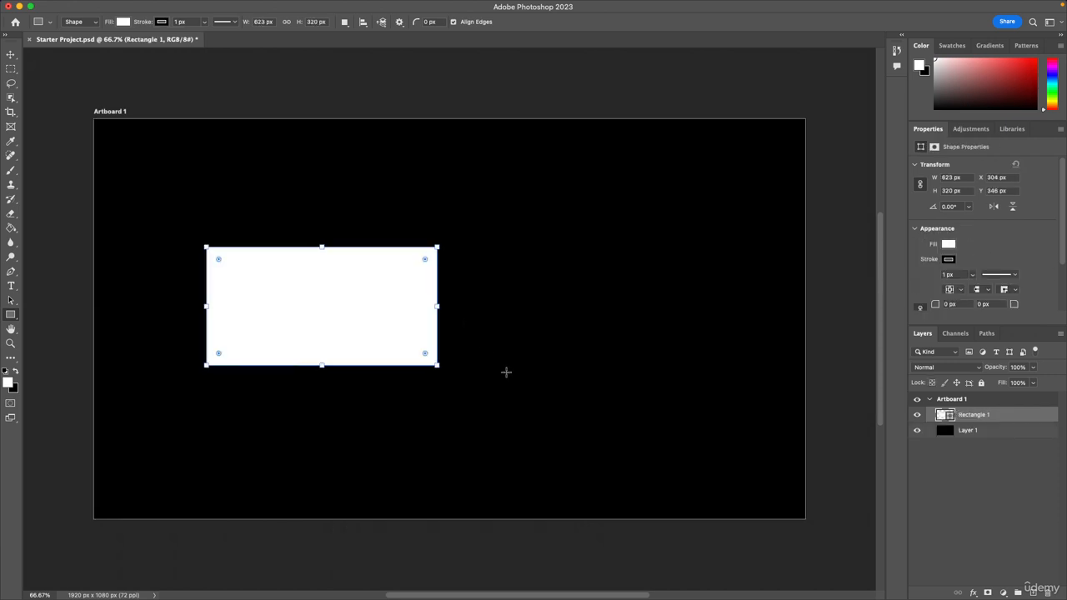
# Save the project, hide the Rectangle 1 layer and save again.
pyautogui.press('v')
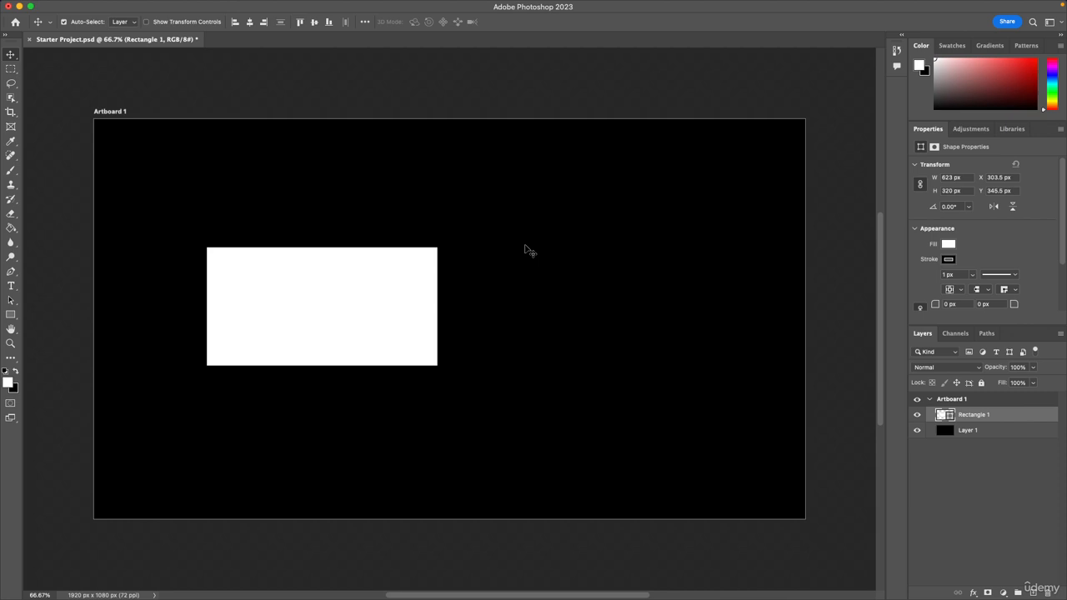
pyautogui.press('super+s')
pyautogui.moveTo(200, 5)
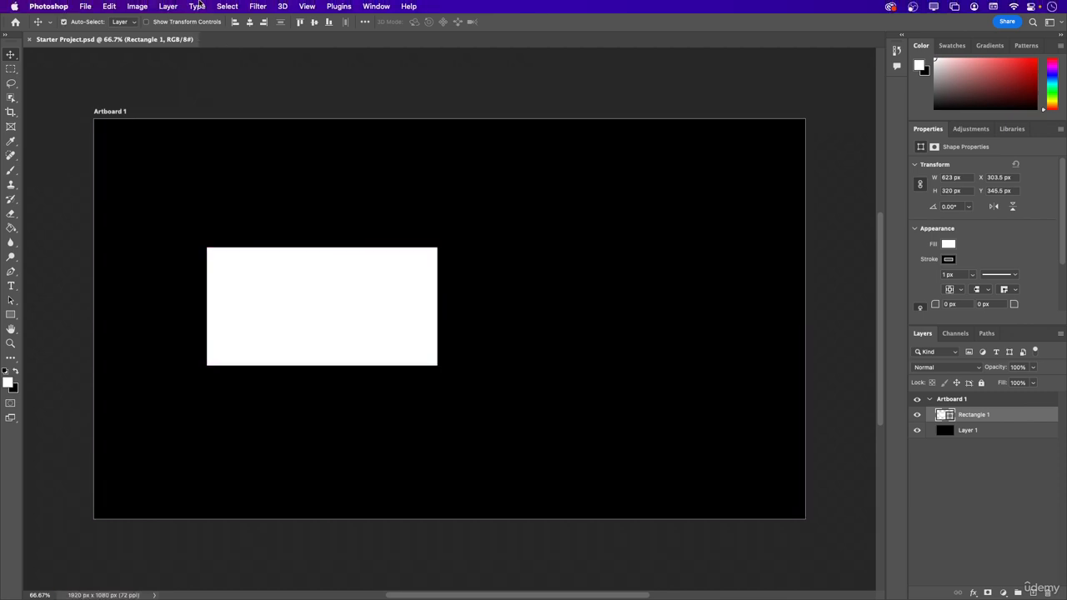
pyautogui.click(917, 414)
pyautogui.press('super+s')
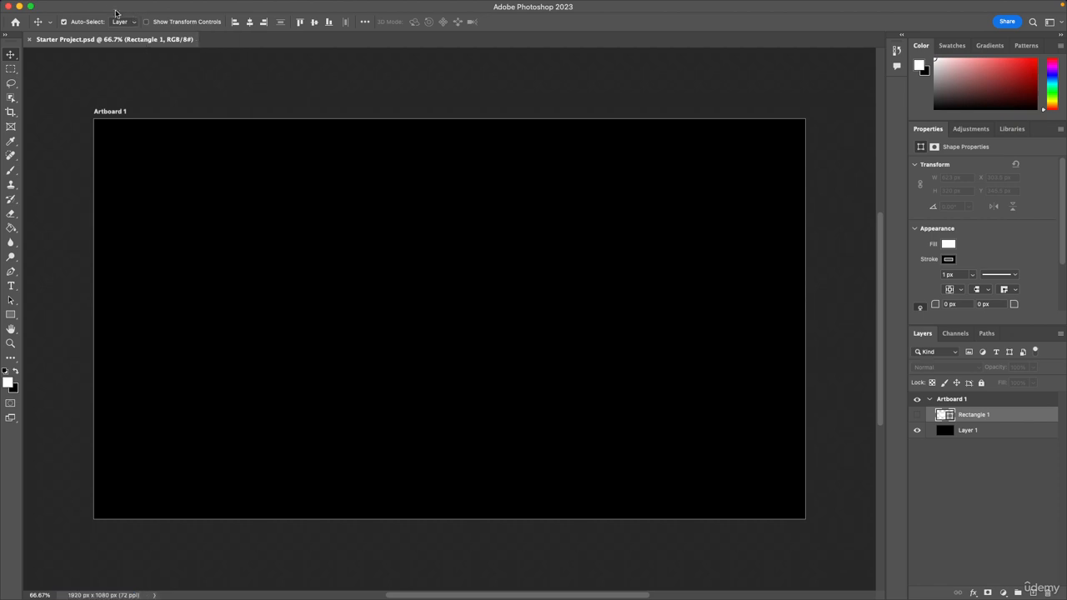
# Create a new layer with the default settings and draw a white rectangle of about 949 × 451 px on the artboard.
pyautogui.click(107, 6)
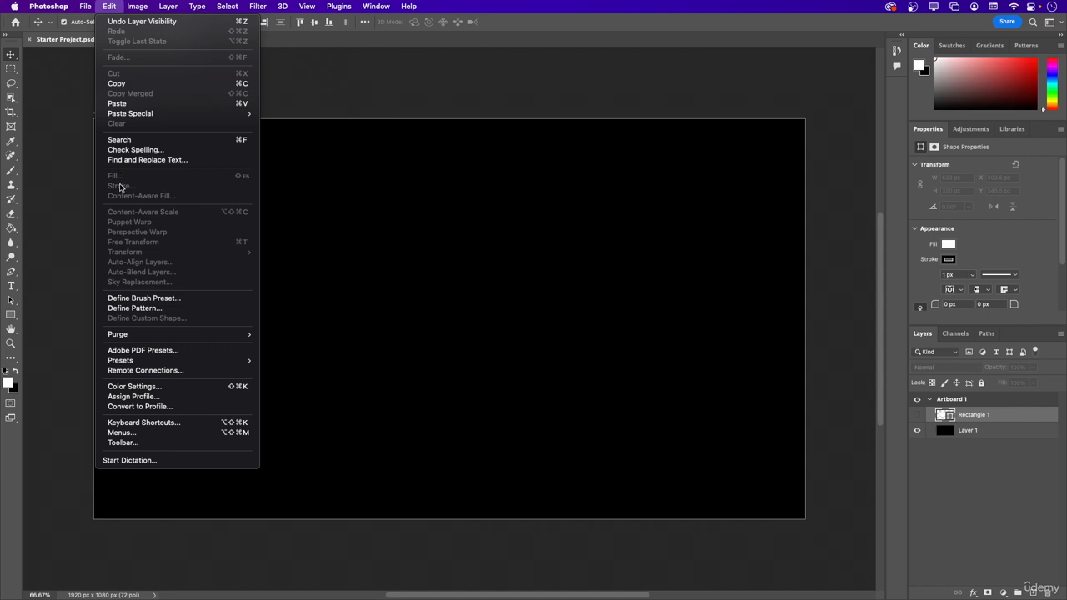
pyautogui.click(22, 319)
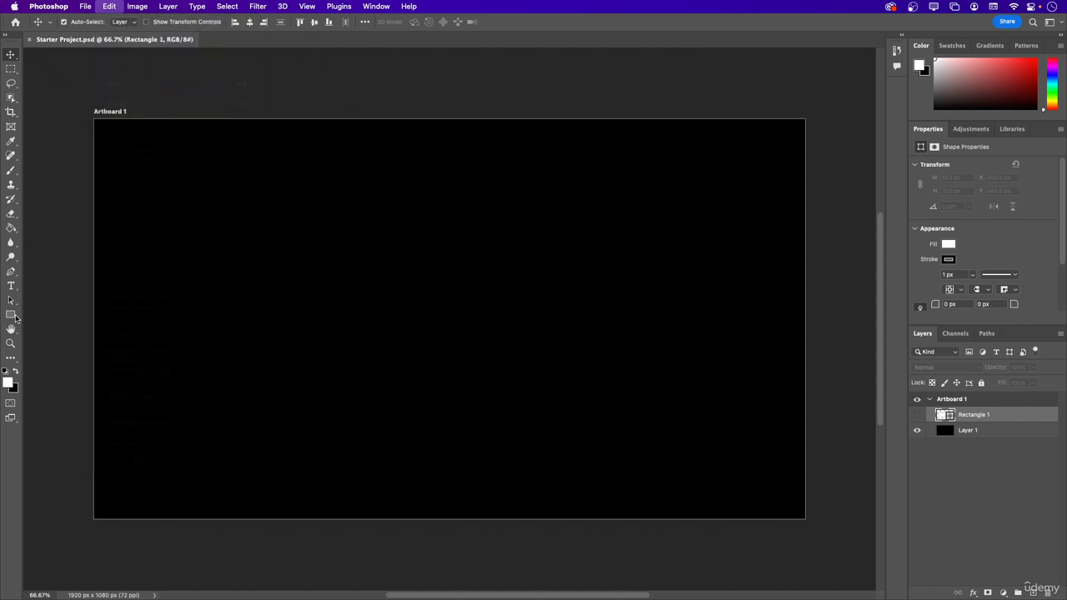
pyautogui.click(20, 314)
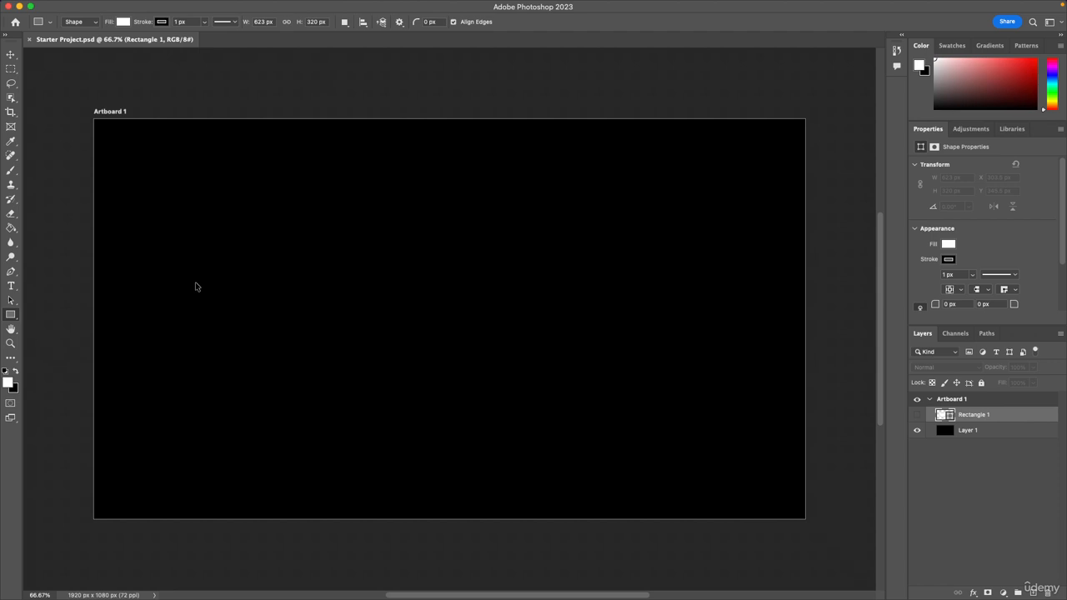
pyautogui.press('super+shift+n')
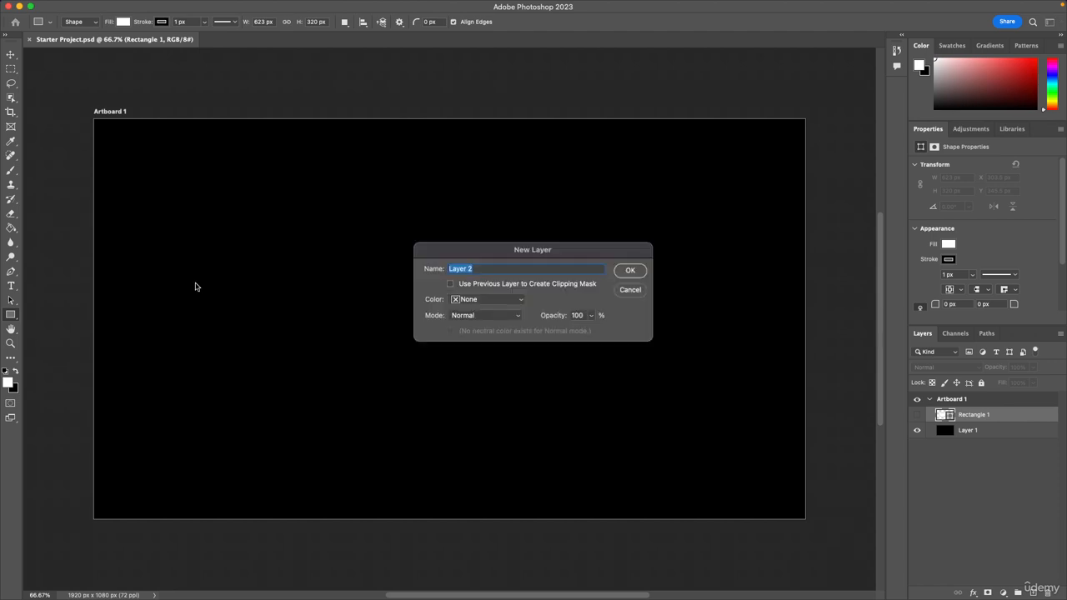
pyautogui.click(643, 271)
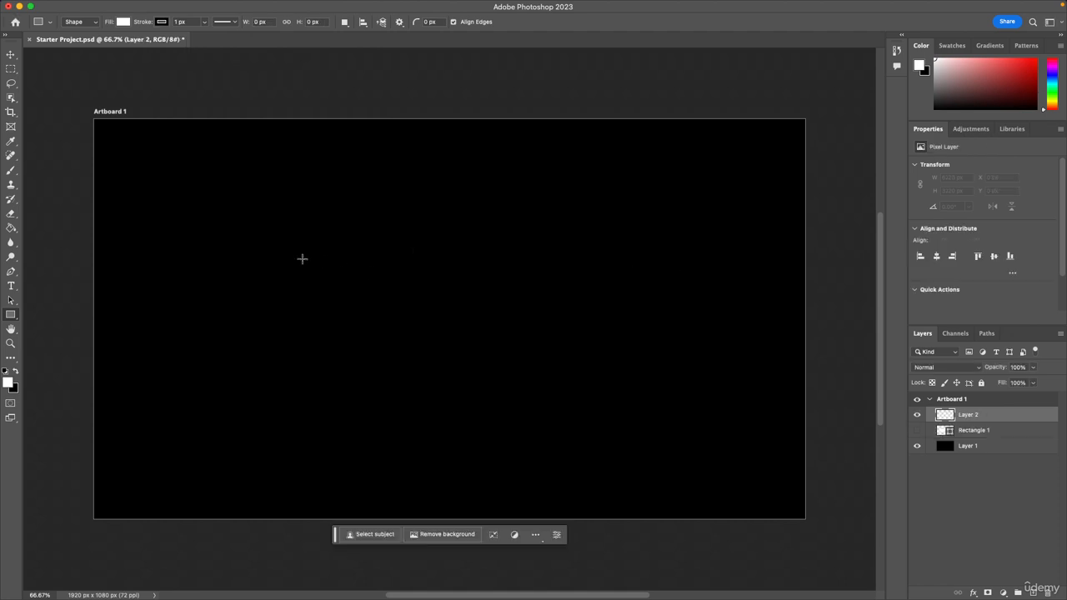
pyautogui.moveTo(267, 266); pyautogui.dragTo(618, 431)
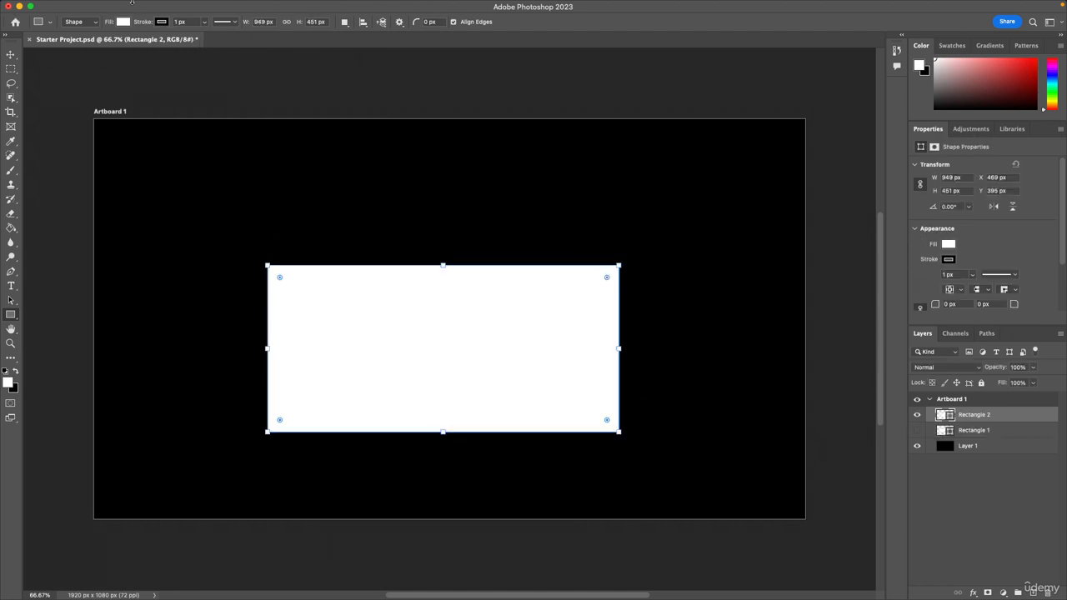
# Set the new rectangle's fill colour to red #bf3737 and save the project.
pyautogui.click(117, 6)
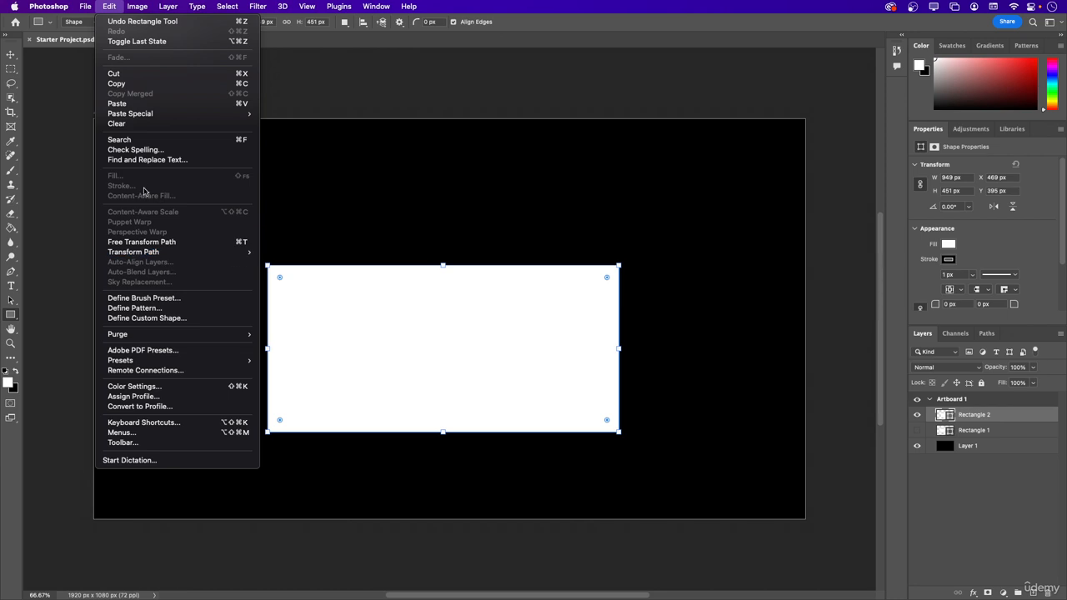
pyautogui.click(114, 6)
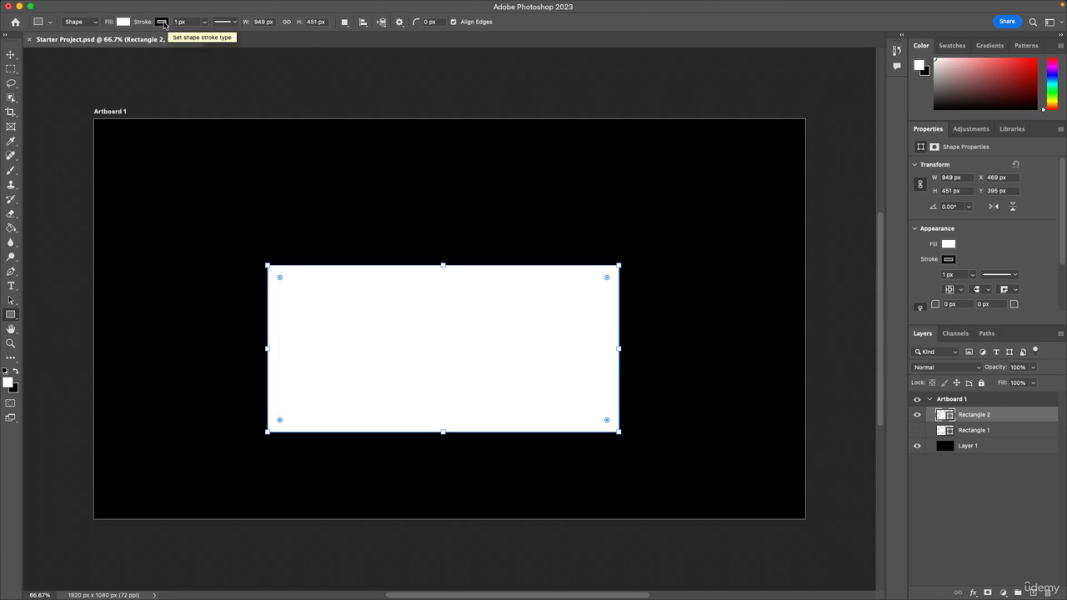
pyautogui.click(125, 23)
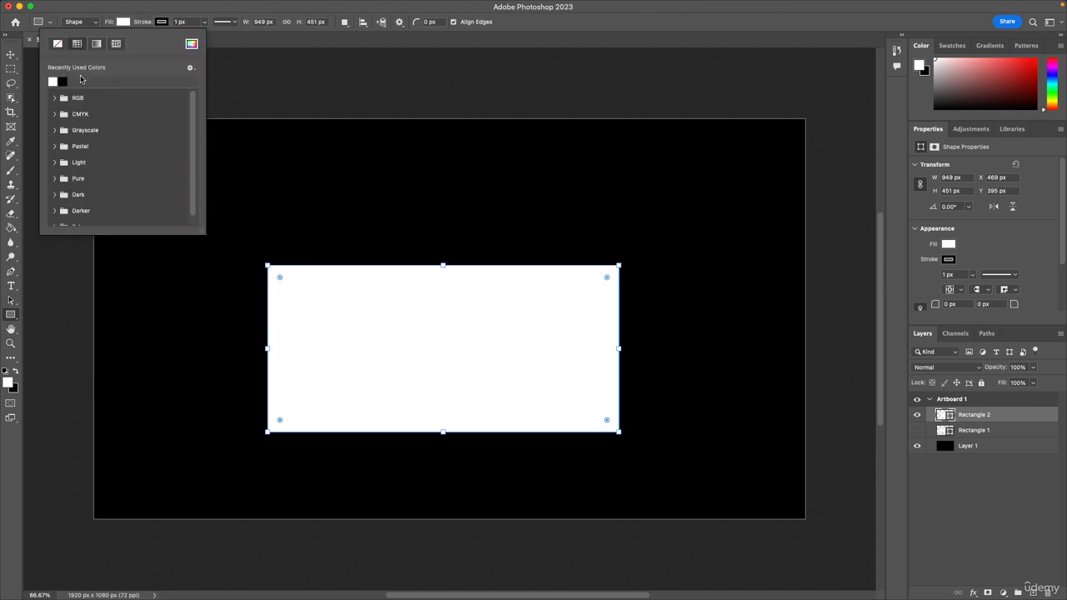
pyautogui.click(191, 44)
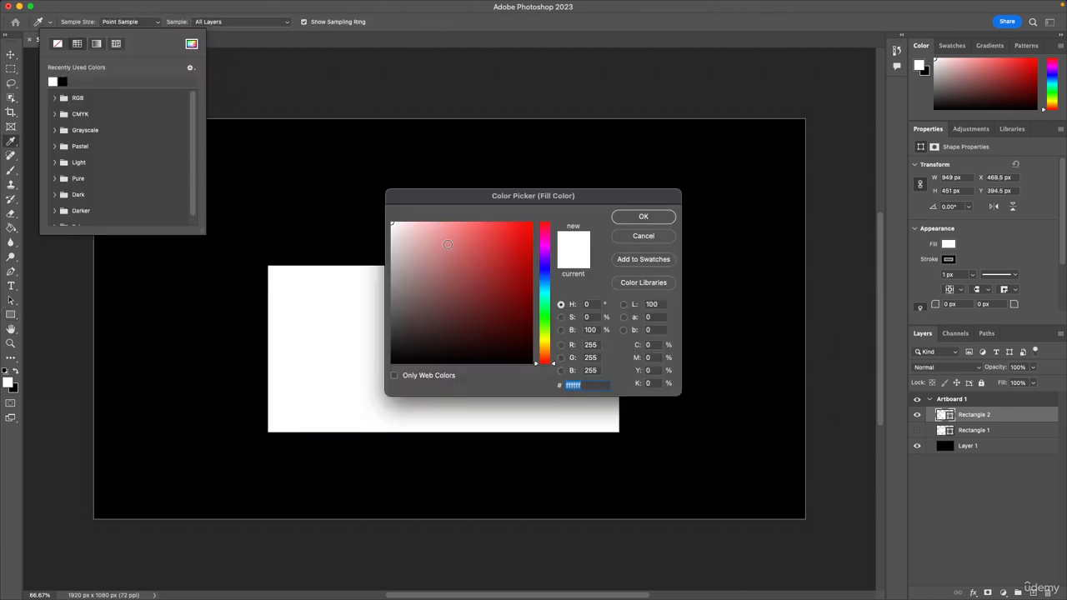
pyautogui.moveTo(526, 273); pyautogui.dragTo(491, 257)
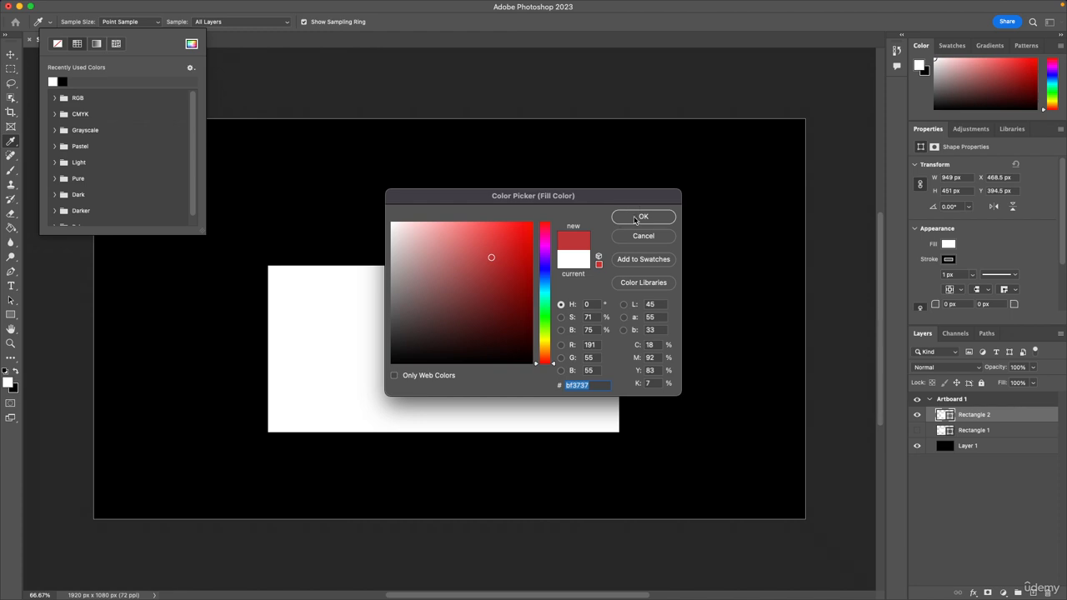
pyautogui.click(635, 217)
pyautogui.press('v')
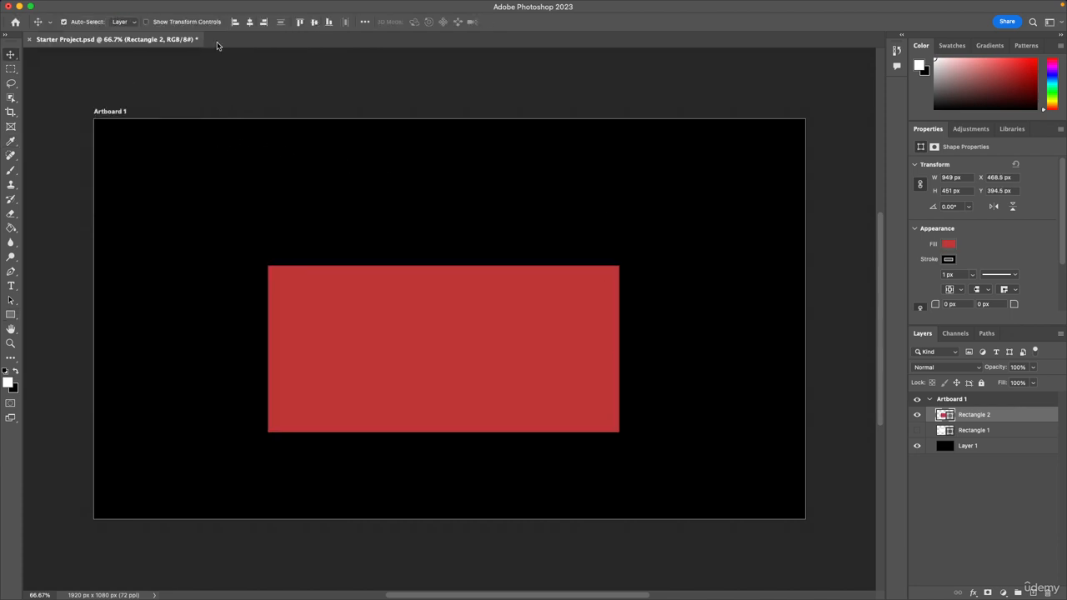
pyautogui.hotkey('ctrl', 's')
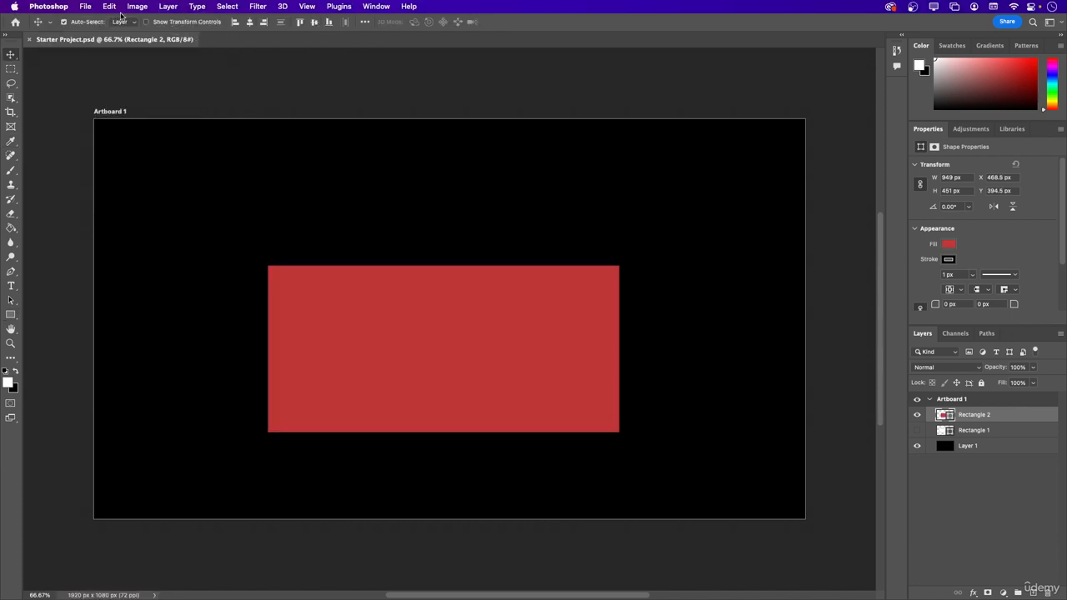
# Look through the available editing commands, including the Transform options, and the image commands for the rectangle layer.
pyautogui.click(109, 6)
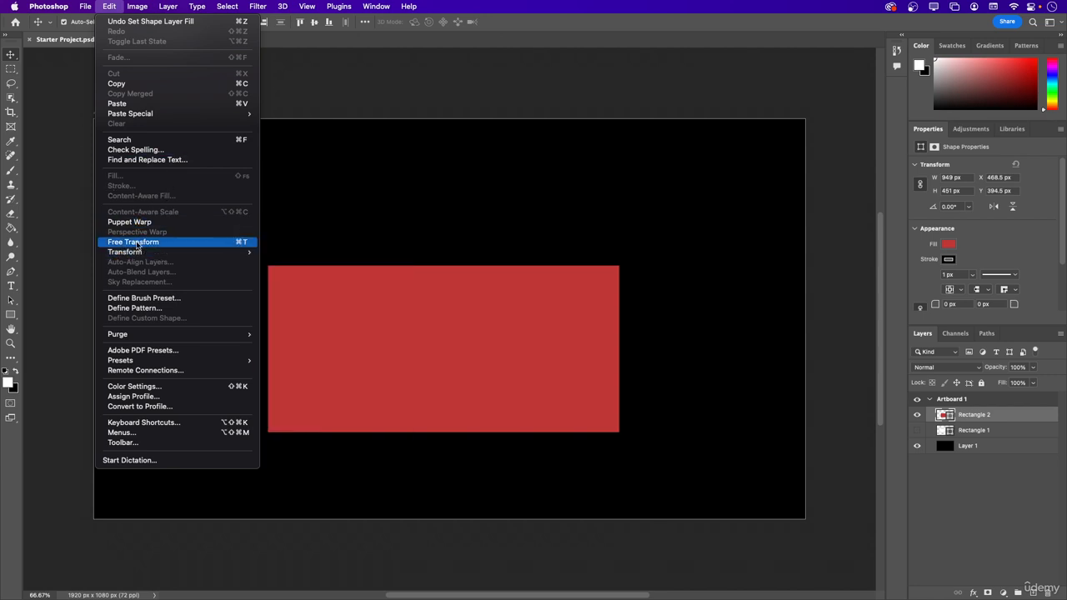
pyautogui.moveTo(138, 255)
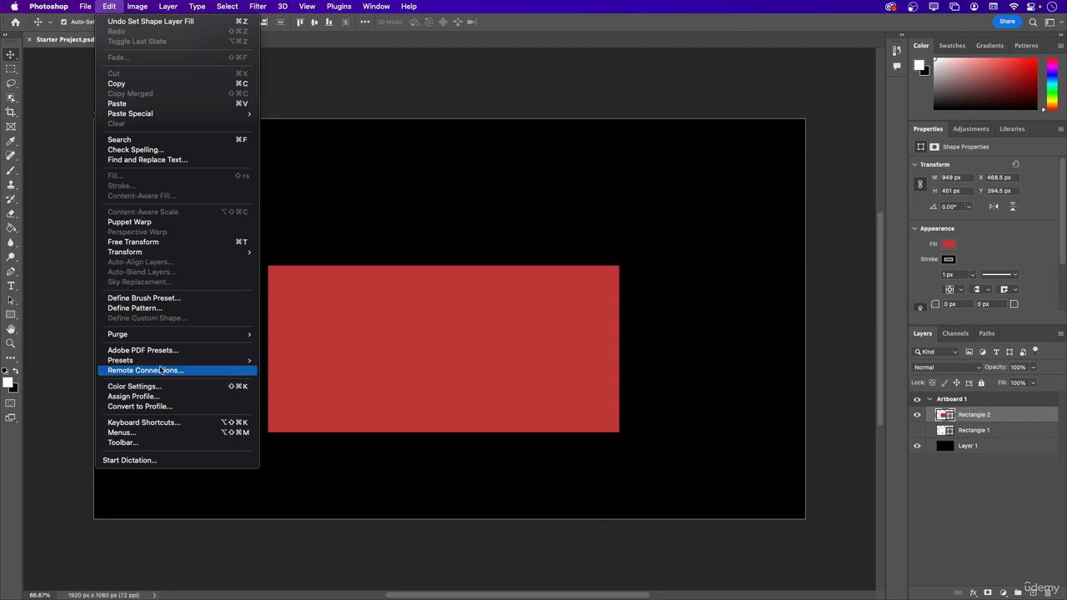
pyautogui.moveTo(152, 361)
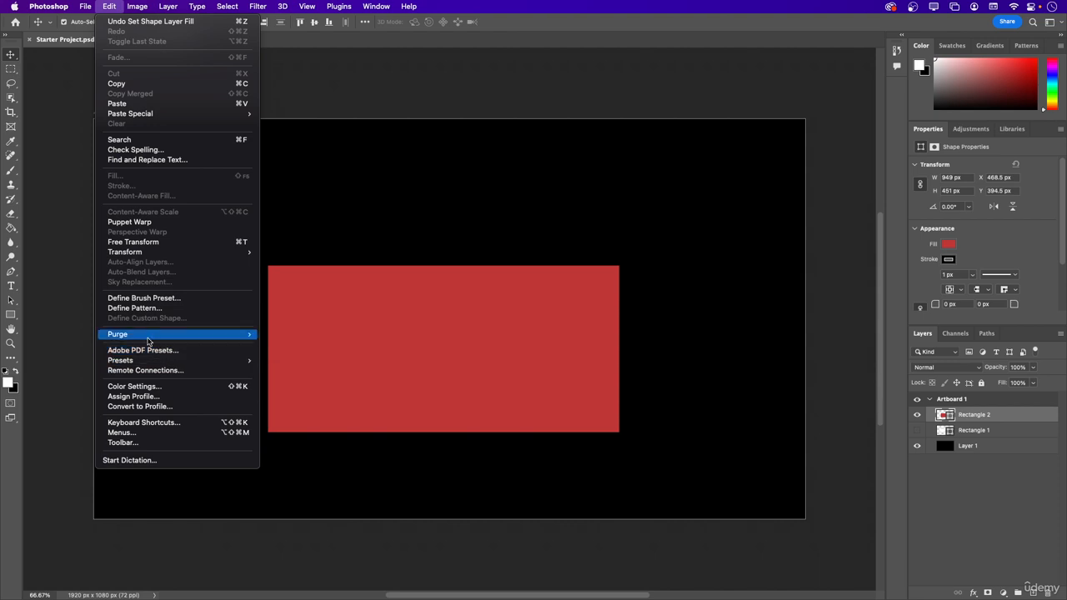
pyautogui.moveTo(148, 340)
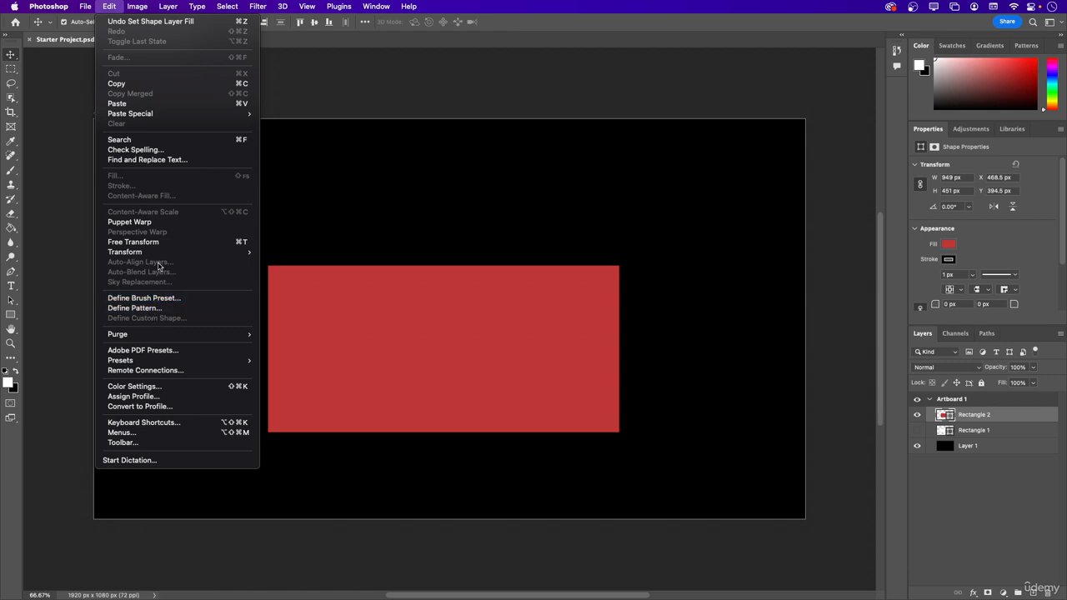
pyautogui.moveTo(155, 253)
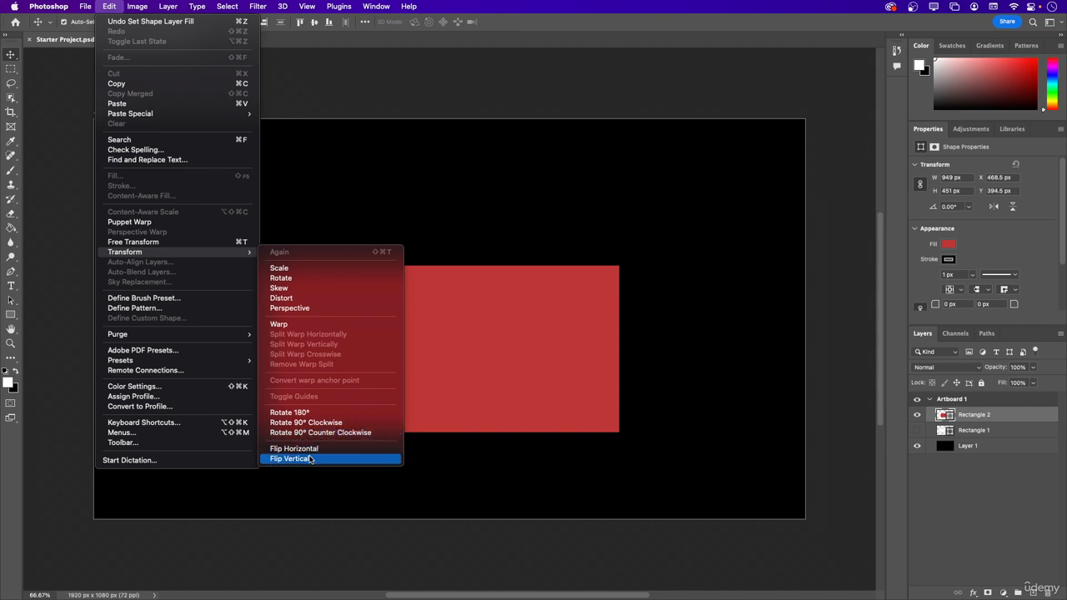
pyautogui.moveTo(135, 6)
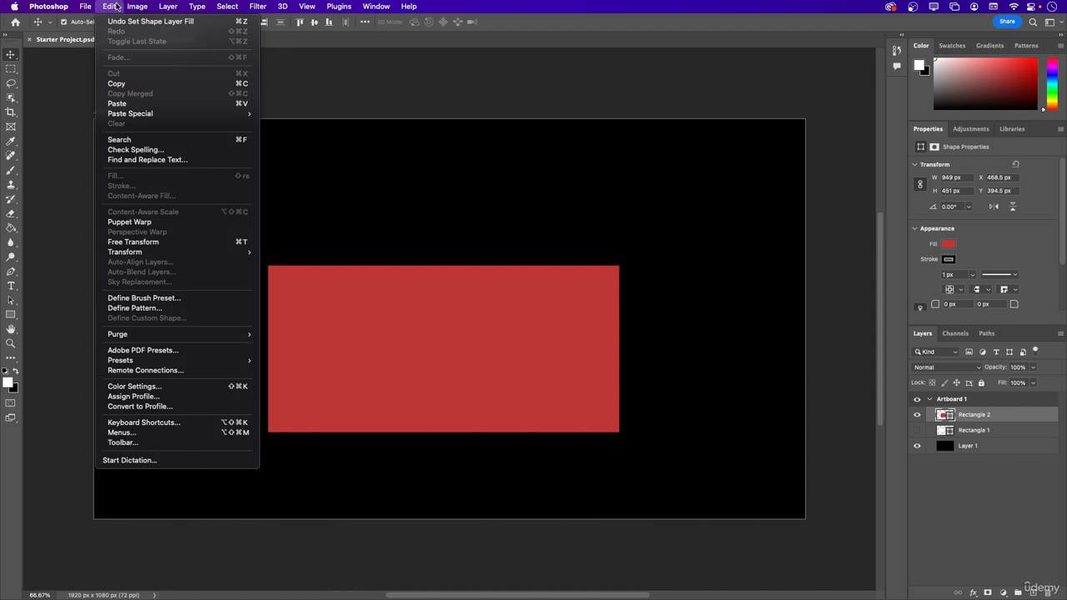
pyautogui.click(117, 6)
pyautogui.click(135, 7)
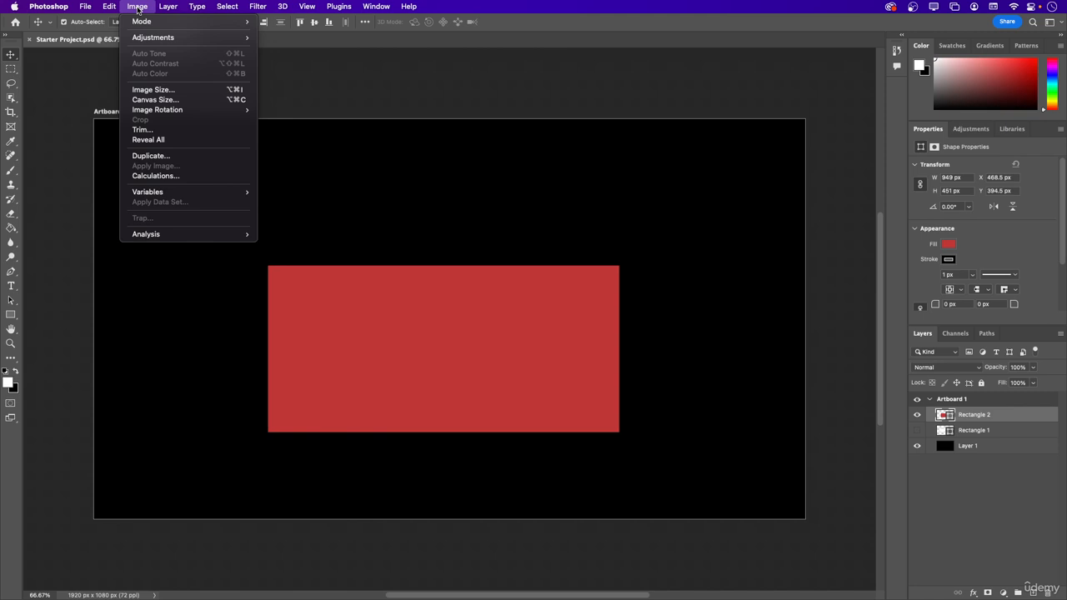
# Select the black Layer 1 and apply a Brightness/Contrast adjustment to it.
pyautogui.moveTo(142, 29)
pyautogui.click(965, 451)
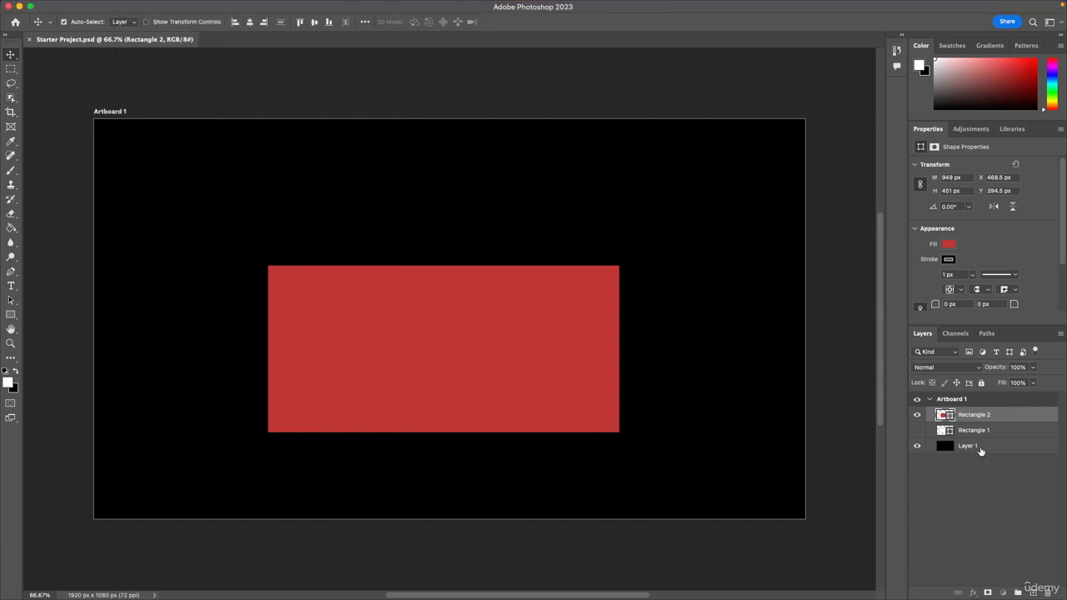
pyautogui.click(955, 451)
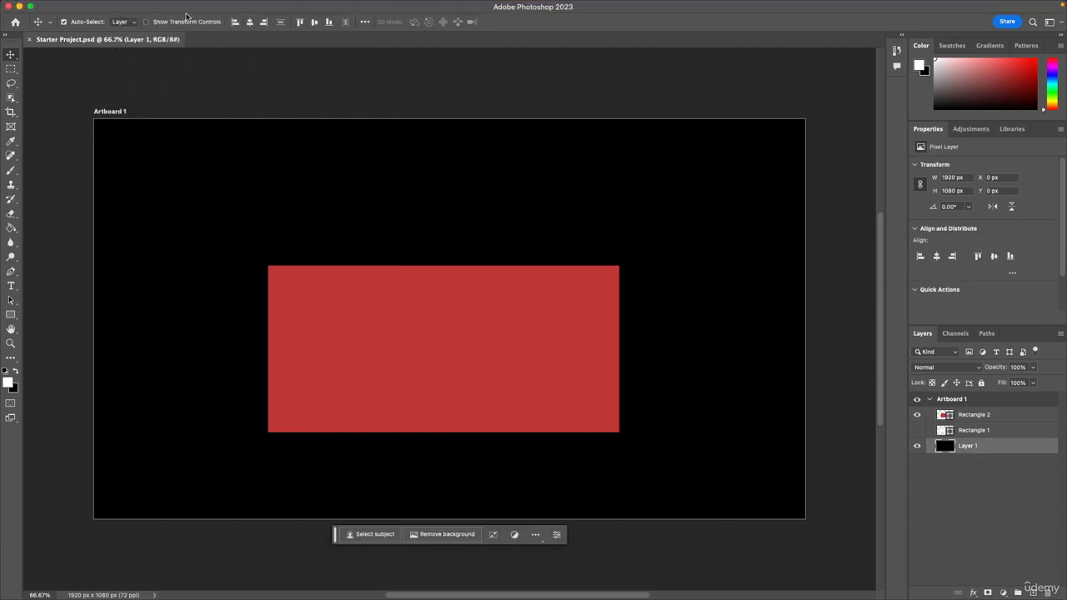
pyautogui.click(139, 7)
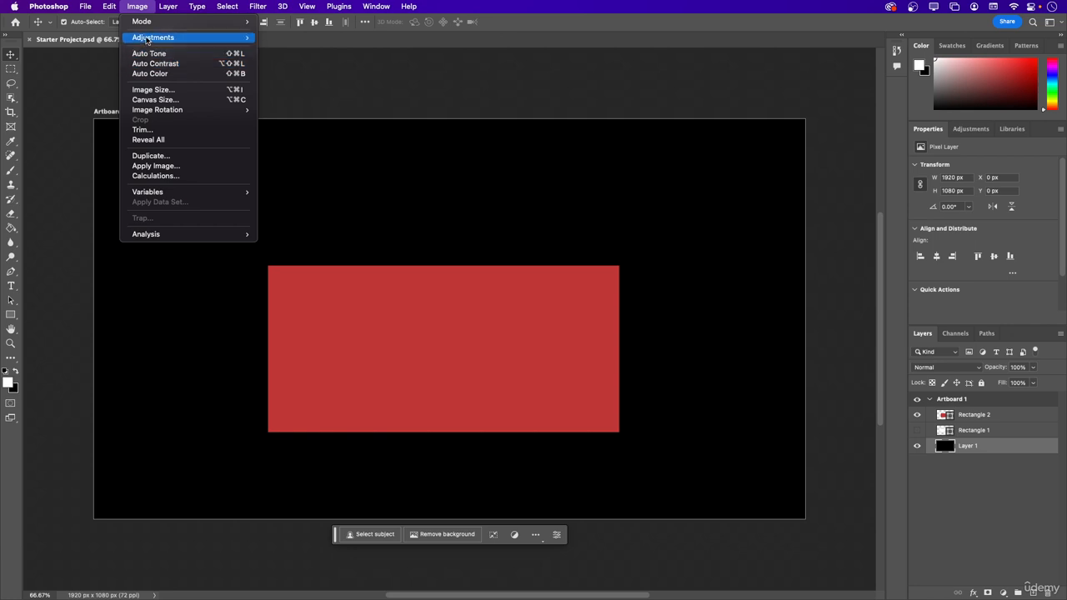
pyautogui.moveTo(225, 38)
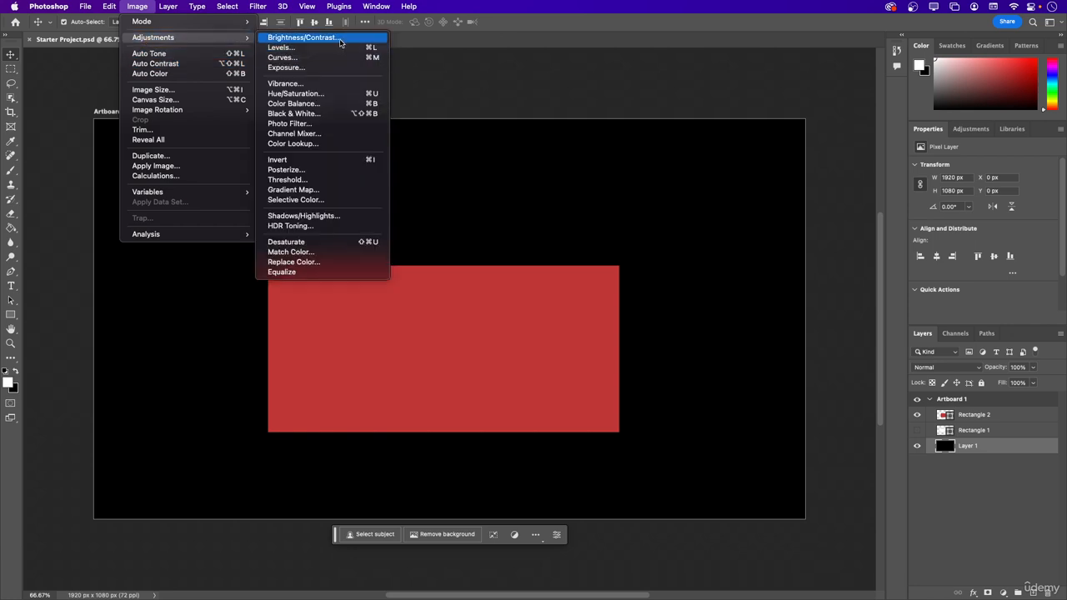
pyautogui.click(340, 40)
pyautogui.moveTo(77, 64); pyautogui.dragTo(44, 35)
pyautogui.click(155, 29)
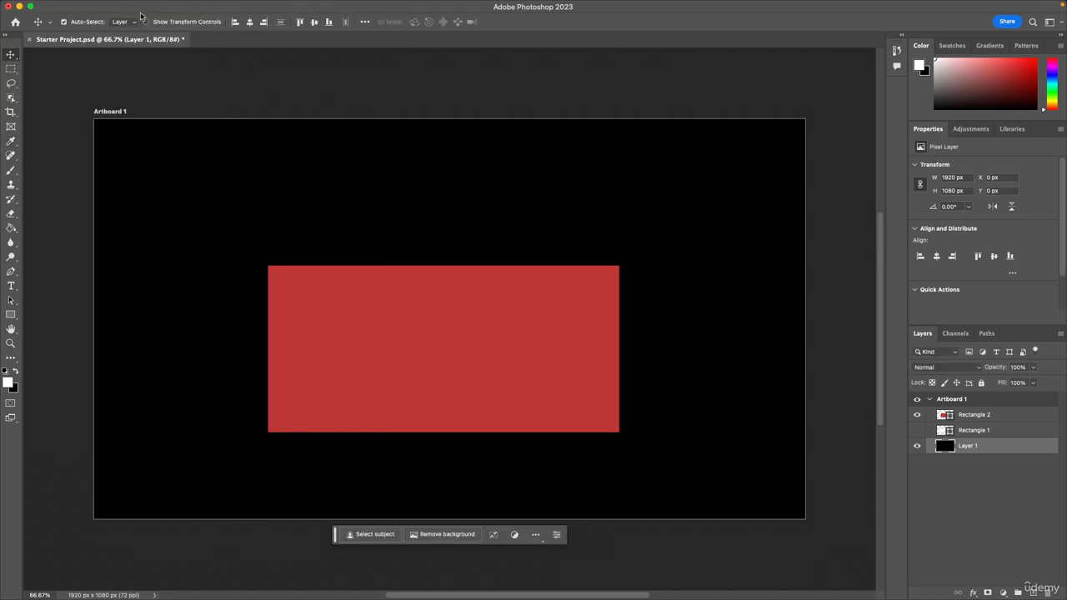
# Colorize Layer 1 dark purple with a Hue/Saturation adjustment using hue 274, saturation 89 and lightness 14.
pyautogui.click(136, 5)
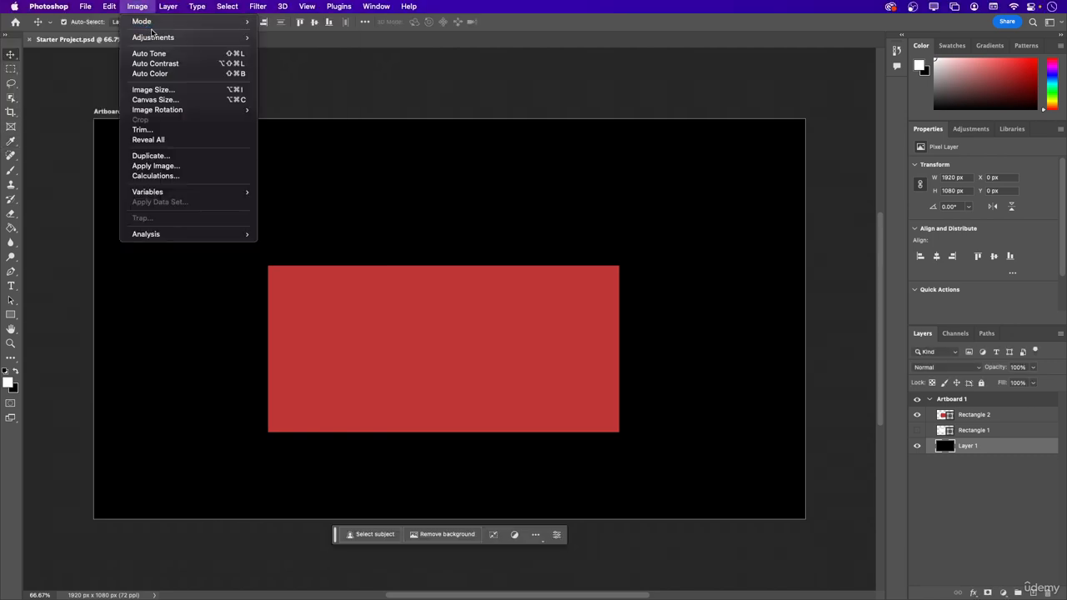
pyautogui.moveTo(158, 37)
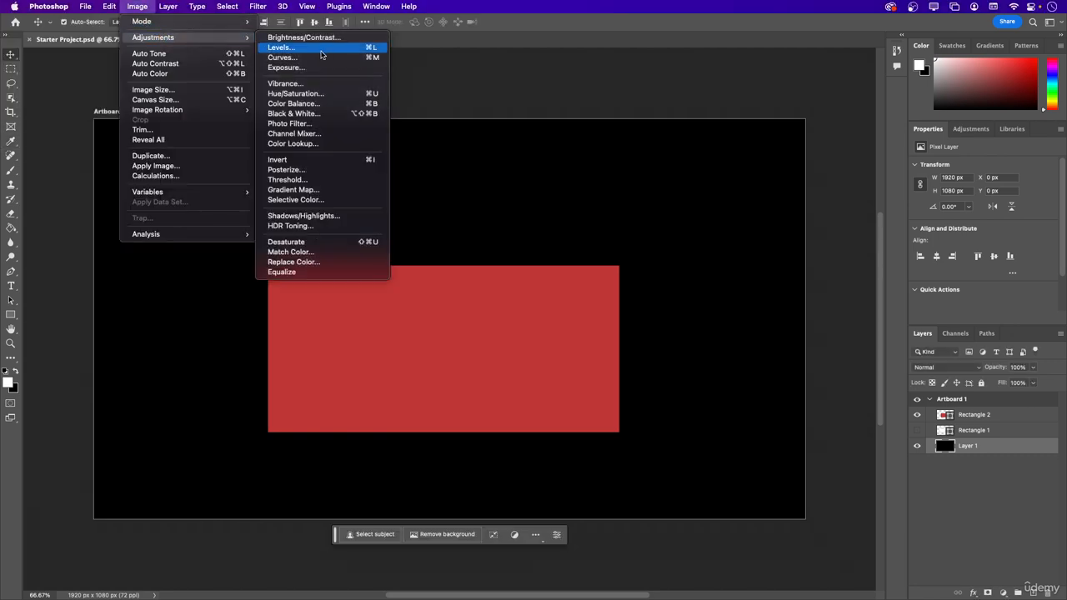
pyautogui.click(307, 95)
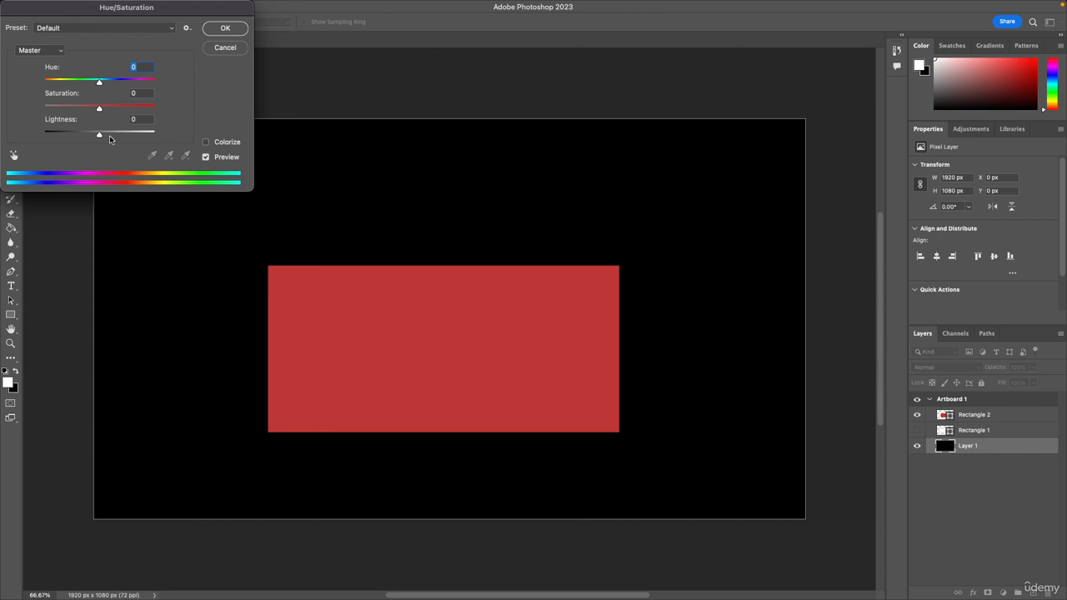
pyautogui.moveTo(101, 134); pyautogui.dragTo(121, 81)
pyautogui.click(206, 143)
pyautogui.moveTo(99, 134)
pyautogui.mouseDown()
pyautogui.moveTo(121, 136)
pyautogui.moveTo(98, 141)
pyautogui.moveTo(107, 140)
pyautogui.mouseUp()
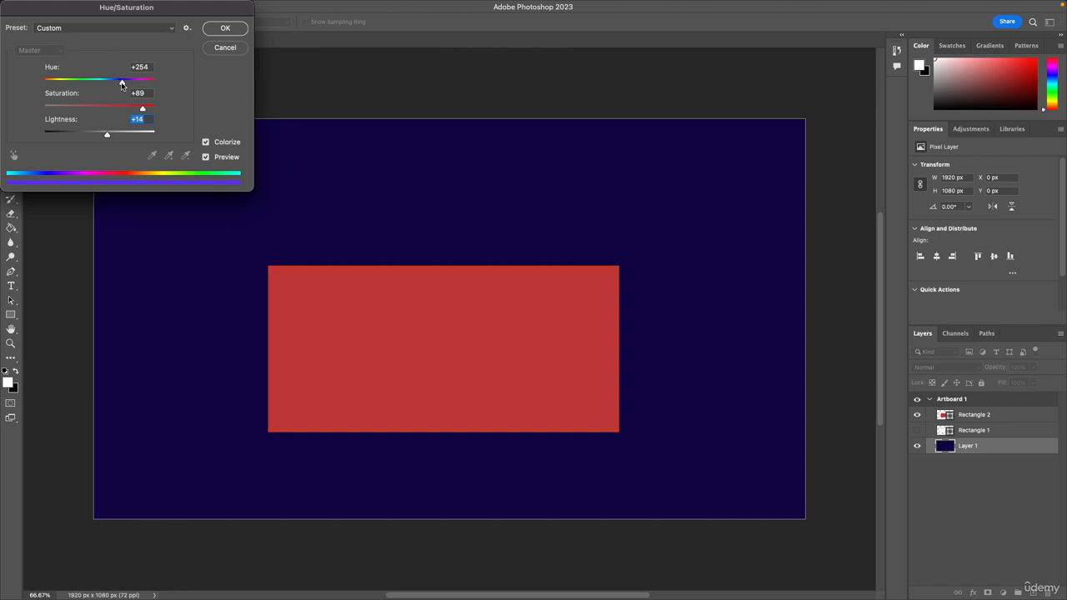
pyautogui.moveTo(121, 82)
pyautogui.mouseDown()
pyautogui.moveTo(63, 86)
pyautogui.moveTo(155, 92)
pyautogui.moveTo(138, 92)
pyautogui.mouseUp()
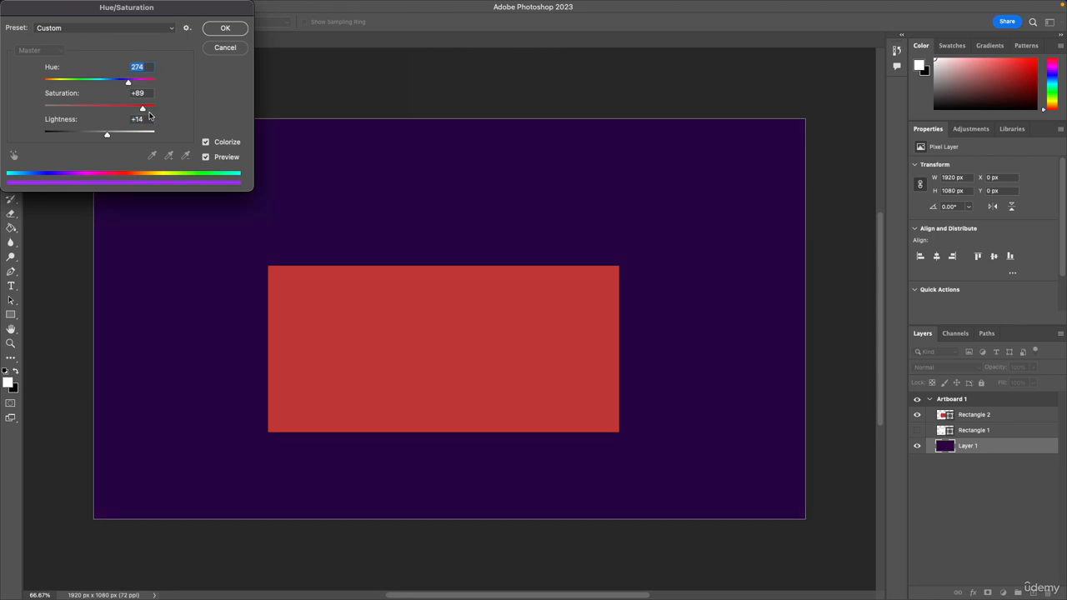
pyautogui.click(214, 33)
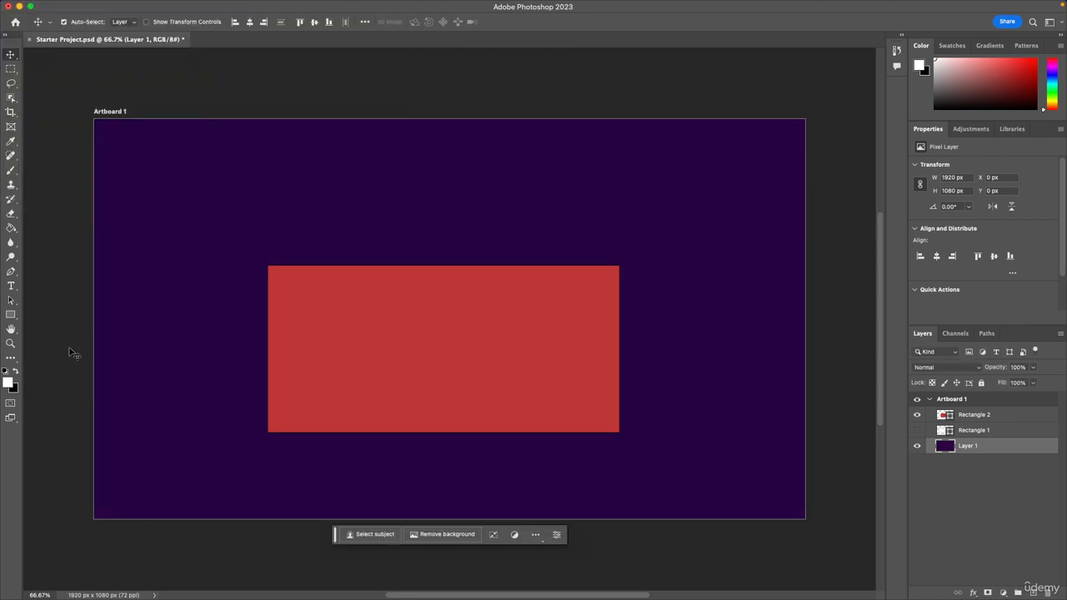
# Set the foreground colour to dark purple #420966.
pyautogui.click(10, 383)
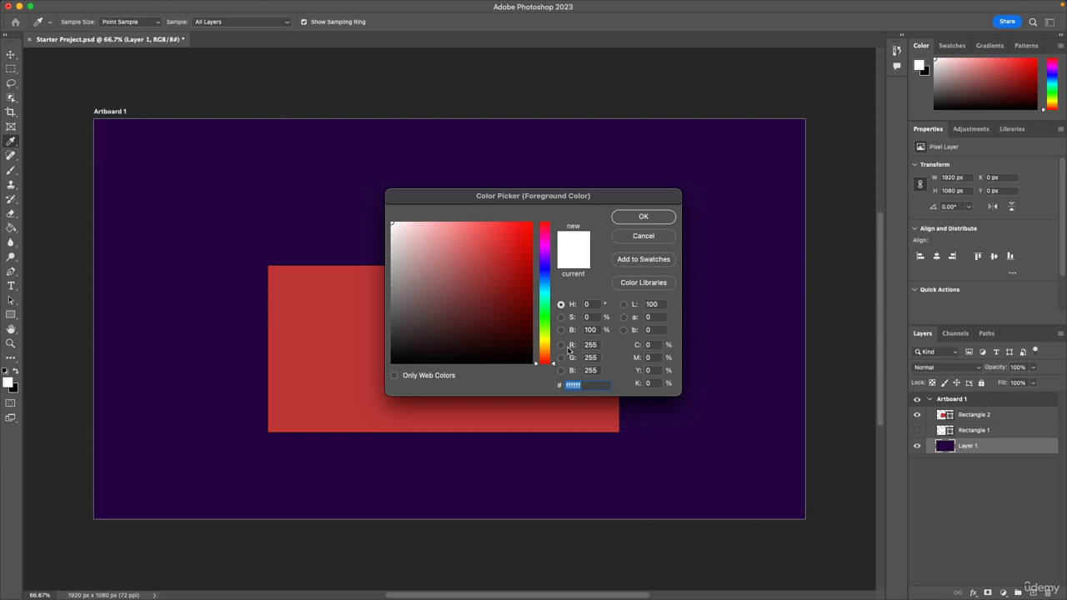
pyautogui.moveTo(521, 333)
pyautogui.mouseDown()
pyautogui.moveTo(478, 322)
pyautogui.moveTo(490, 333)
pyautogui.moveTo(543, 316)
pyautogui.moveTo(549, 254)
pyautogui.mouseUp()
pyautogui.moveTo(489, 331); pyautogui.dragTo(520, 307)
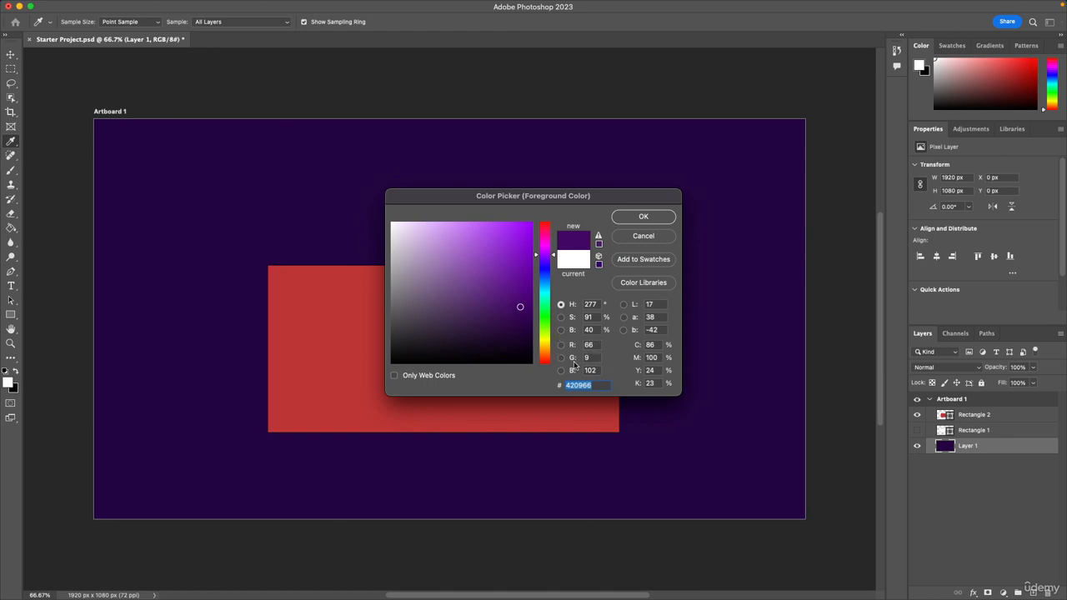
pyautogui.click(642, 216)
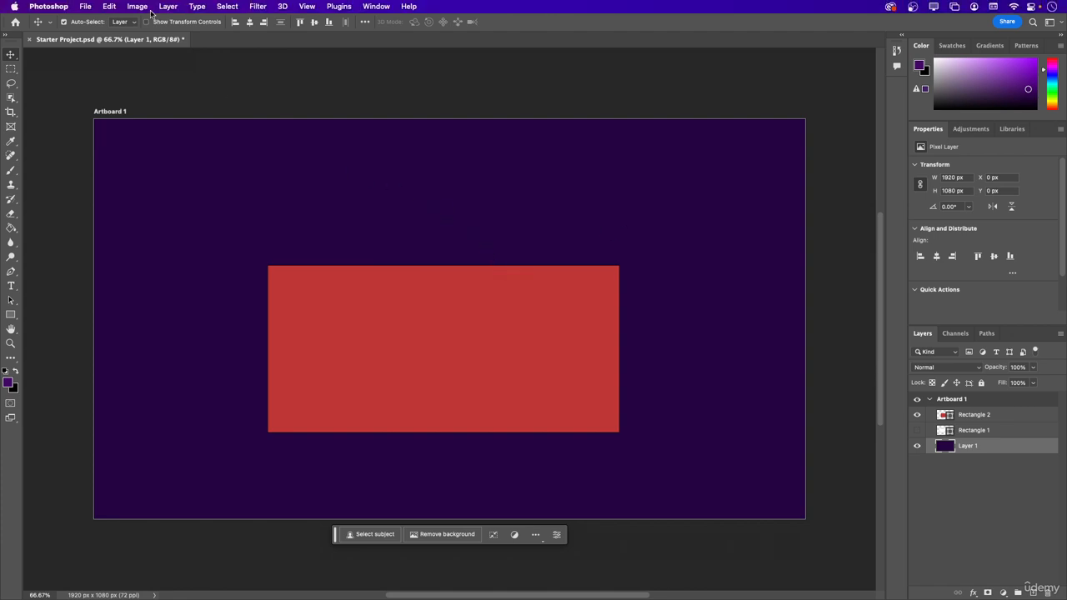
# Look through the image commands and the layer commands, including the Layers panel's own options for Layer 1.
pyautogui.click(138, 6)
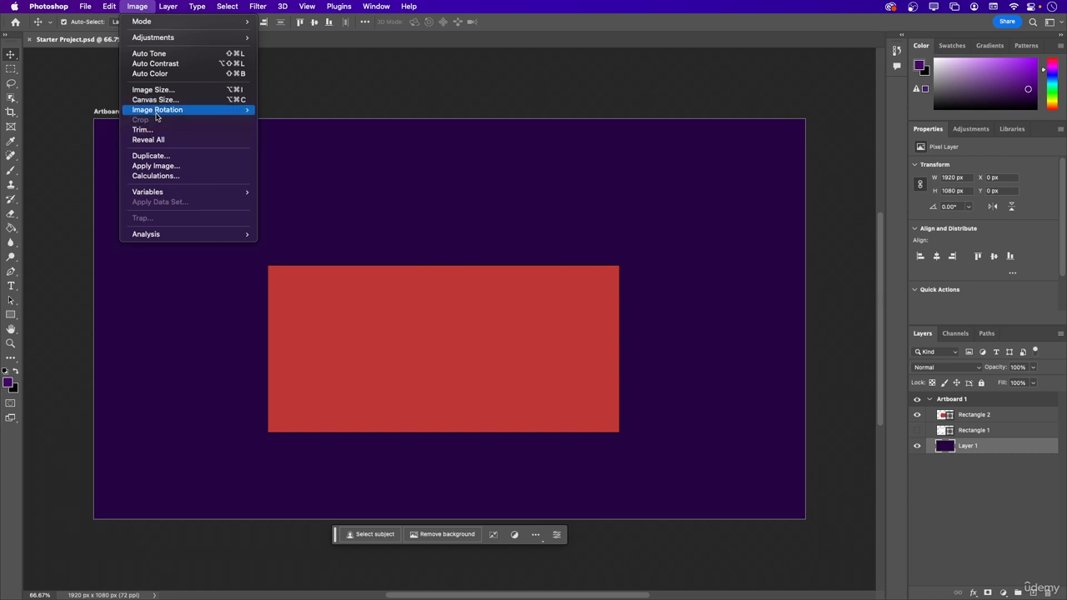
pyautogui.moveTo(156, 112)
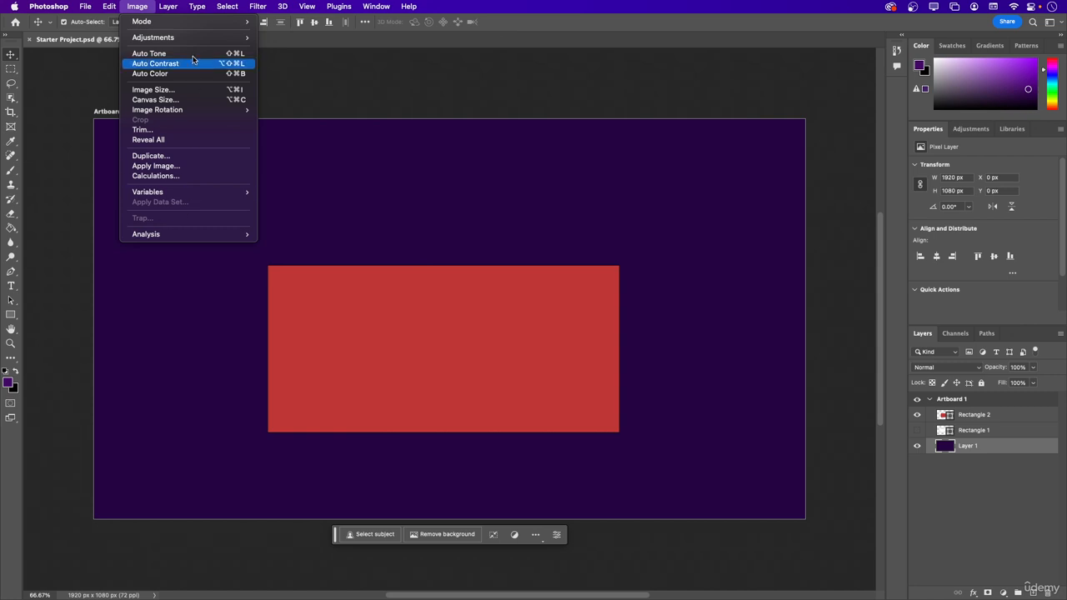
pyautogui.moveTo(179, 10)
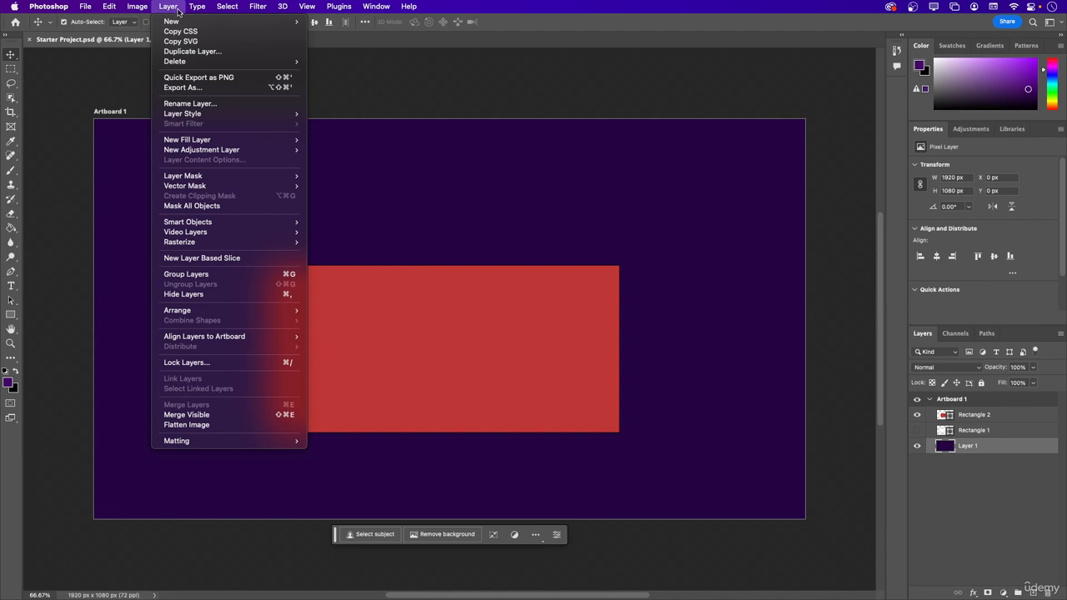
pyautogui.click(1062, 336)
pyautogui.click(1062, 334)
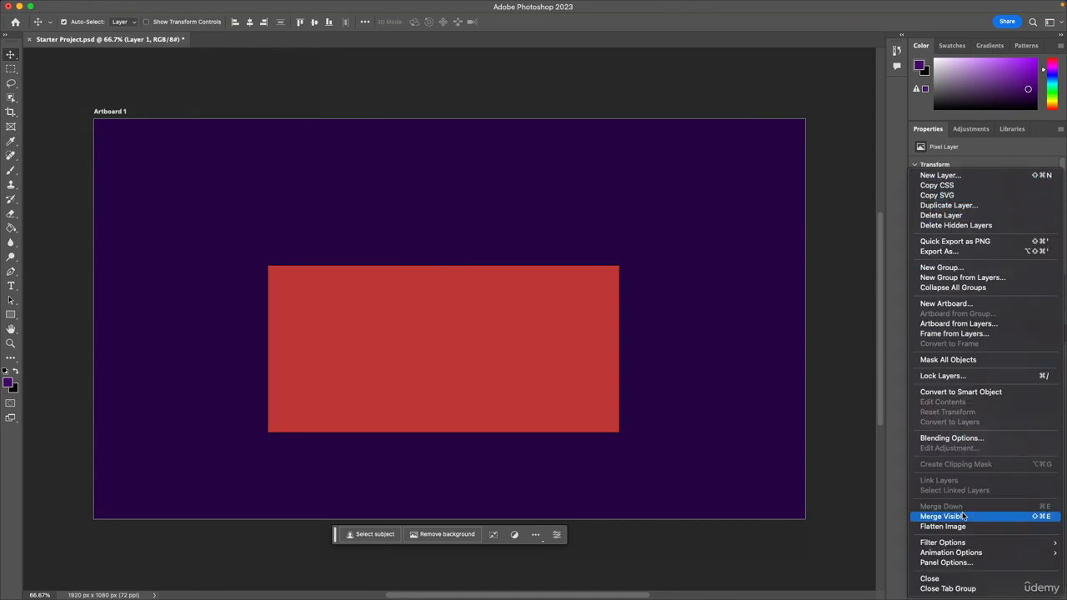
pyautogui.click(164, 7)
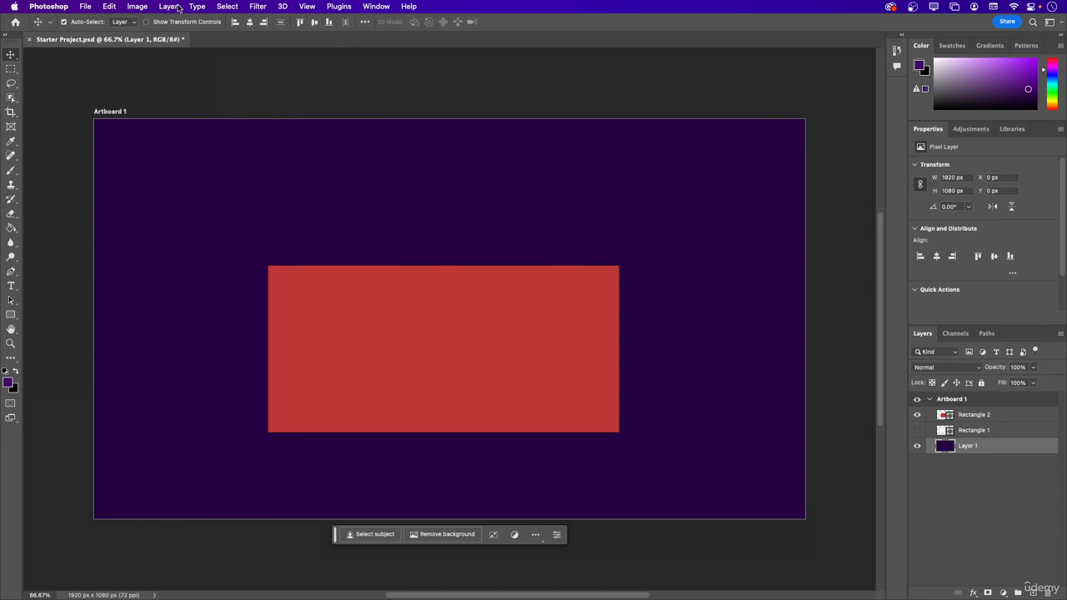
pyautogui.click(197, 6)
pyautogui.moveTo(166, 7)
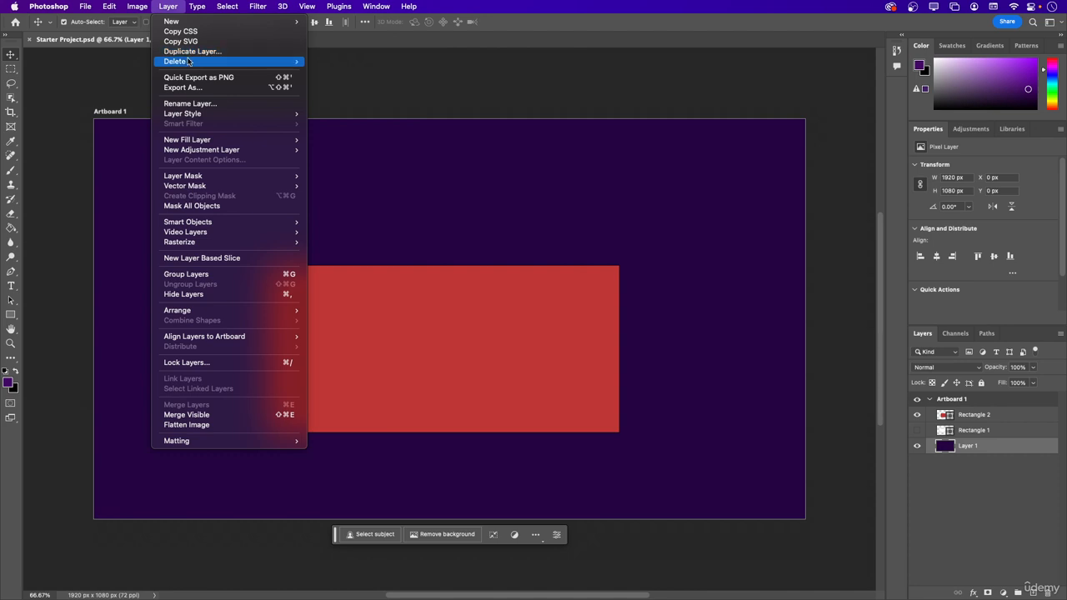
pyautogui.moveTo(189, 62)
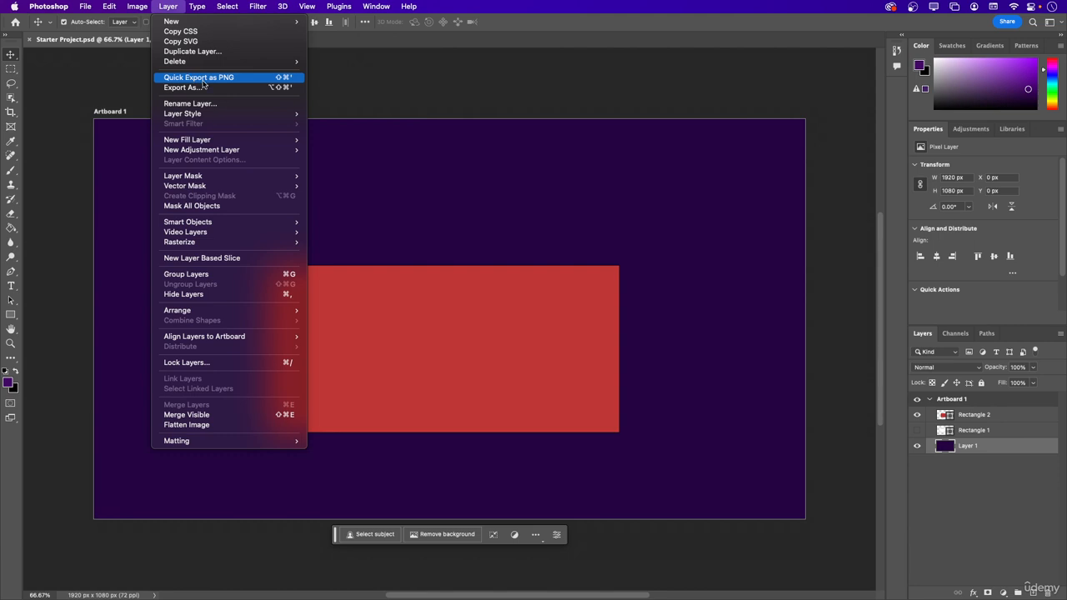
# Examine the Export As settings and available file formats for Layer 1, leaving without exporting.
pyautogui.click(183, 87)
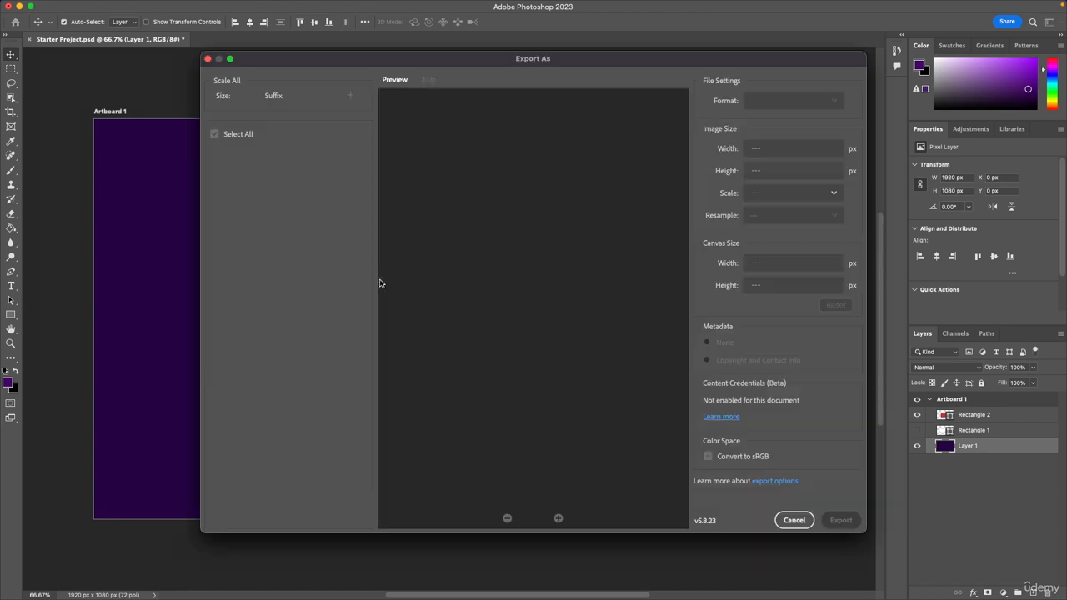
pyautogui.click(752, 103)
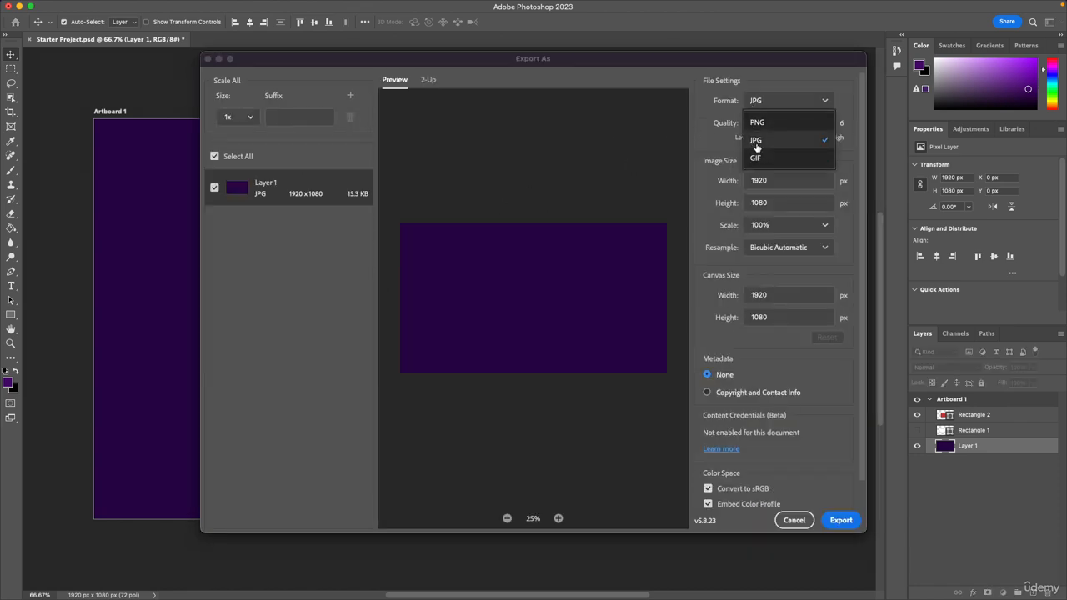
pyautogui.click(714, 114)
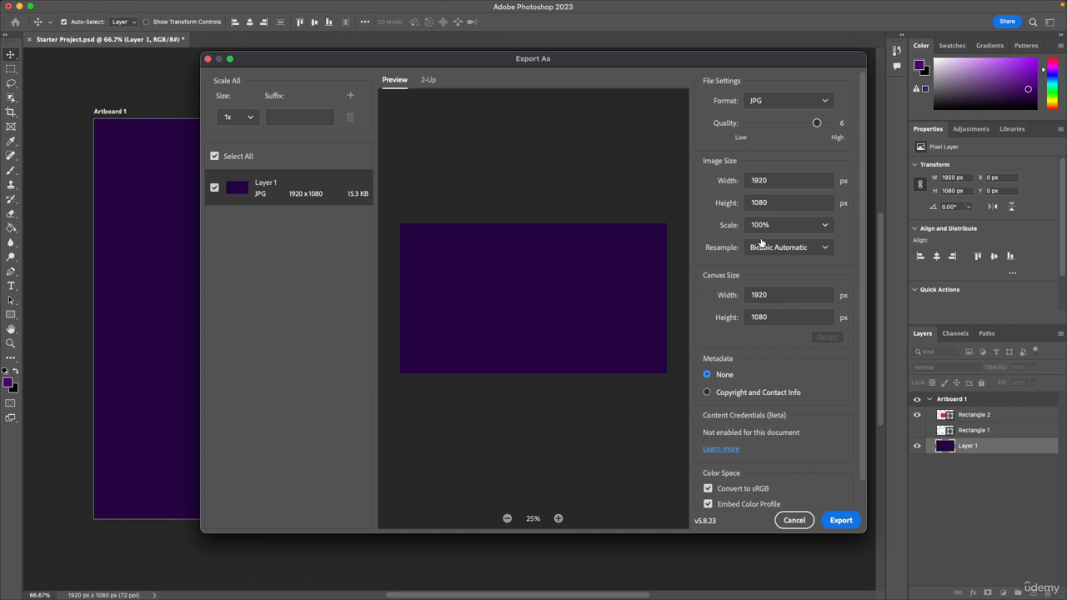
pyautogui.click(792, 519)
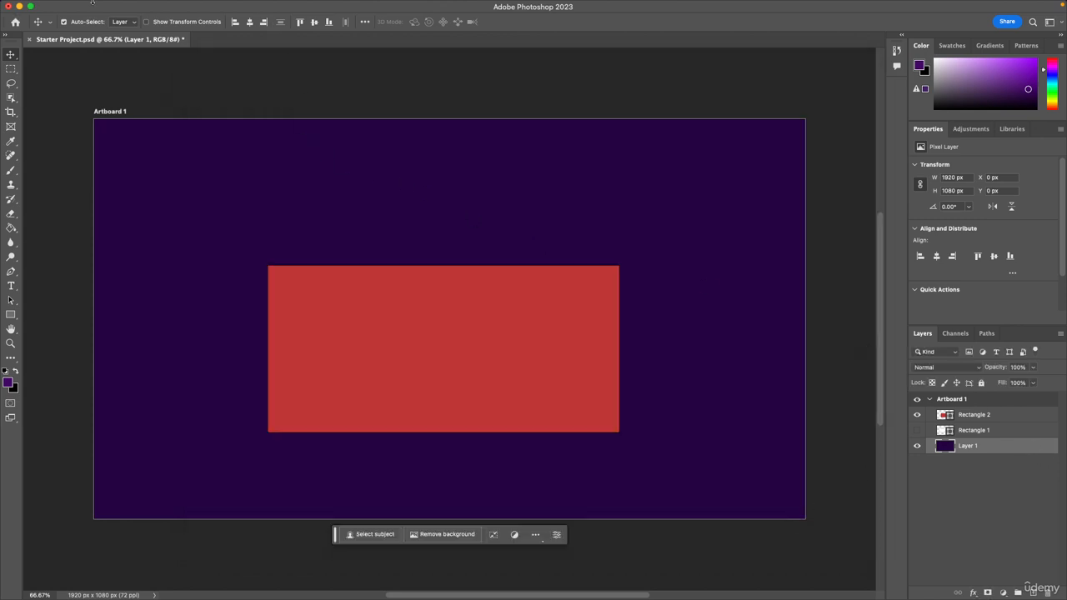
# Examine the layer renaming, style, fill and mask commands and the available adjustment layer types.
pyautogui.moveTo(121, 4)
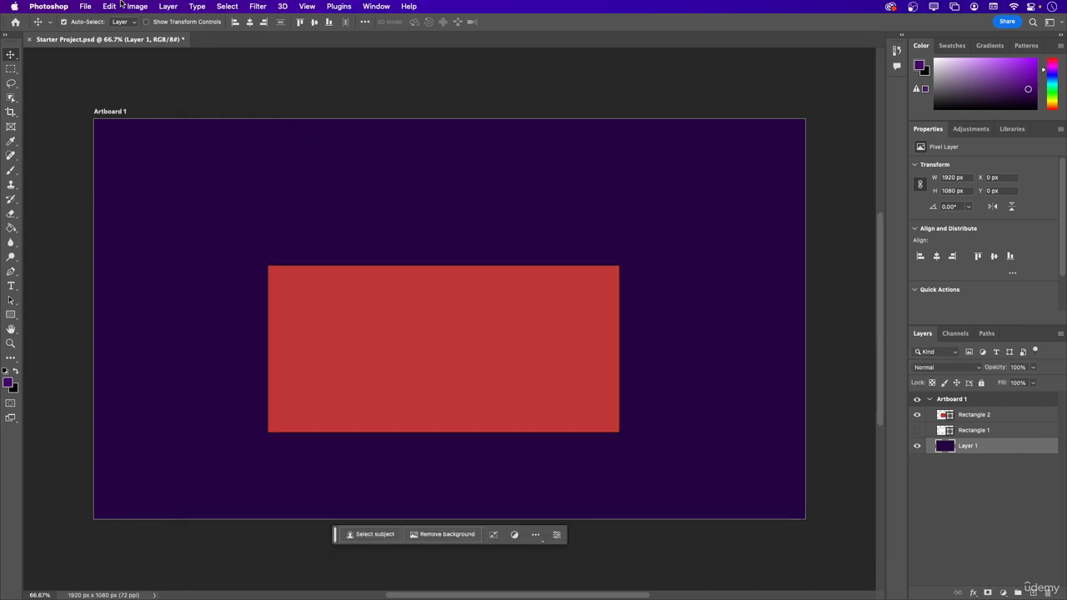
pyautogui.click(136, 6)
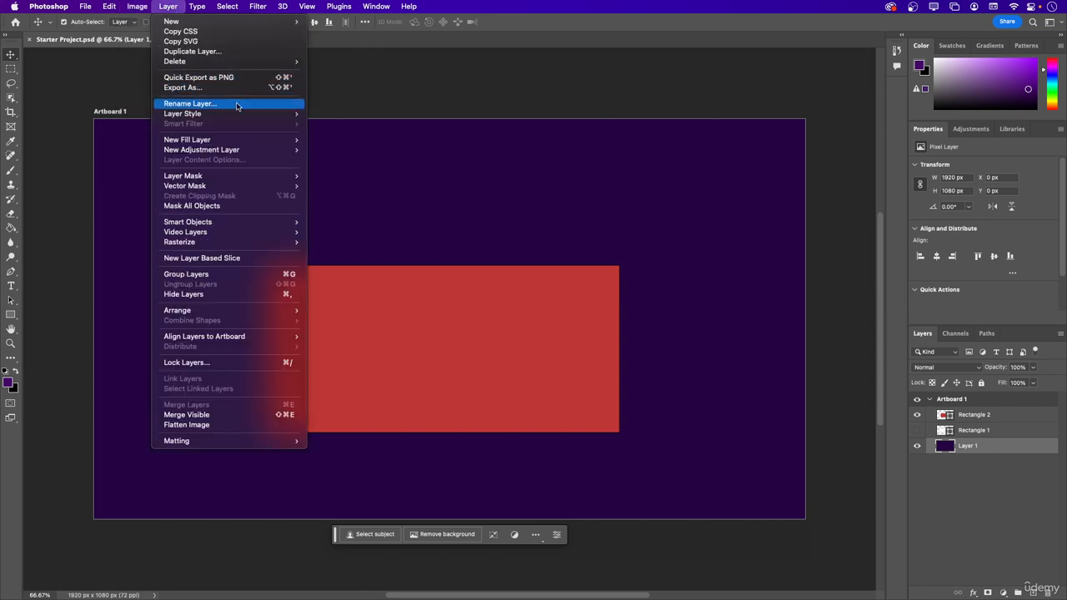
pyautogui.click(973, 450)
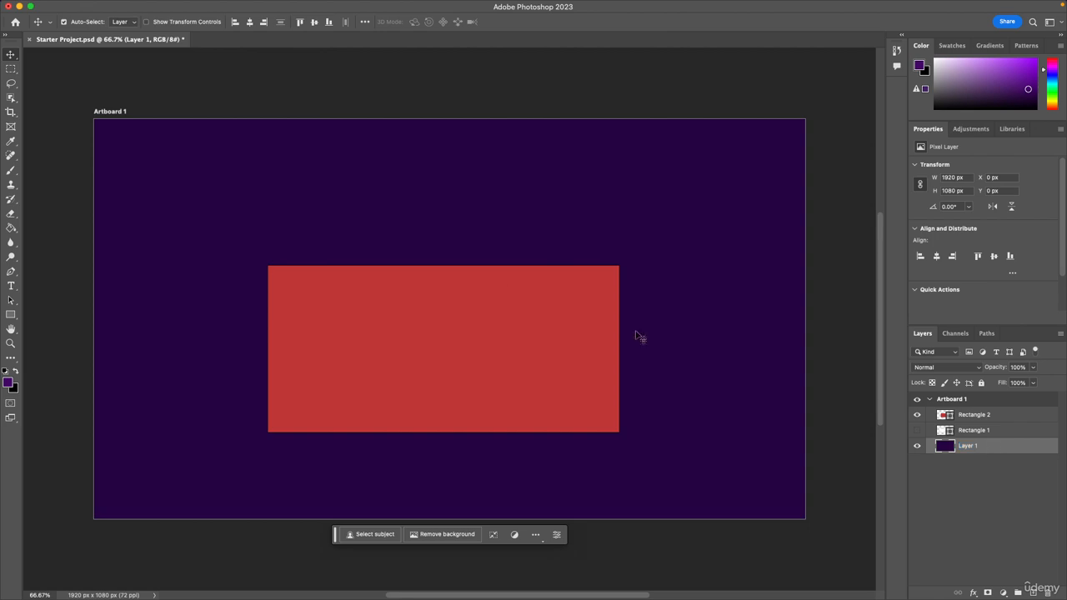
pyautogui.click(168, 6)
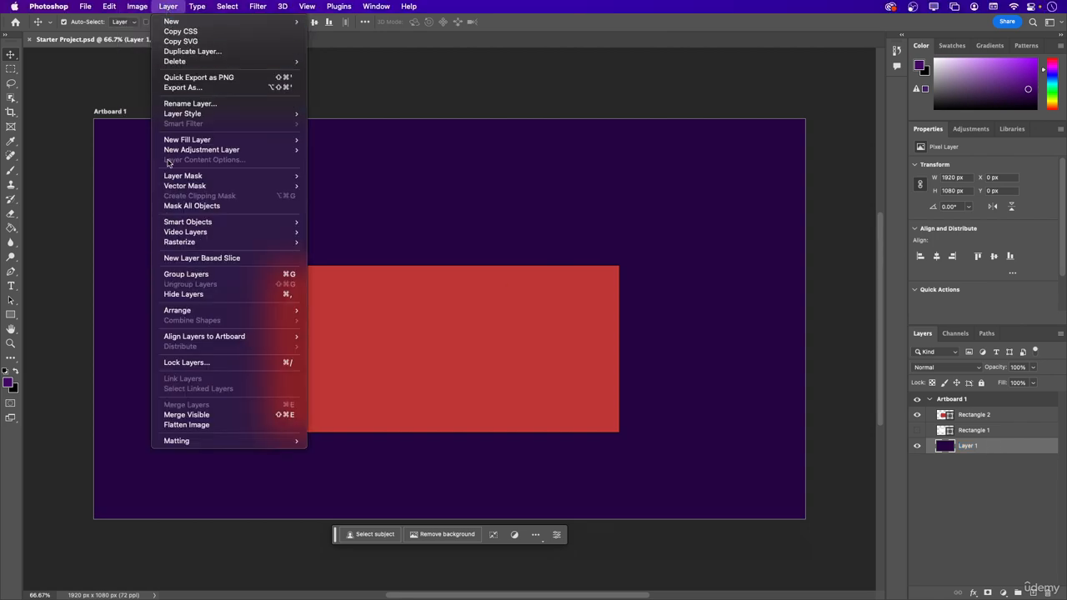
pyautogui.moveTo(168, 177)
pyautogui.moveTo(175, 116)
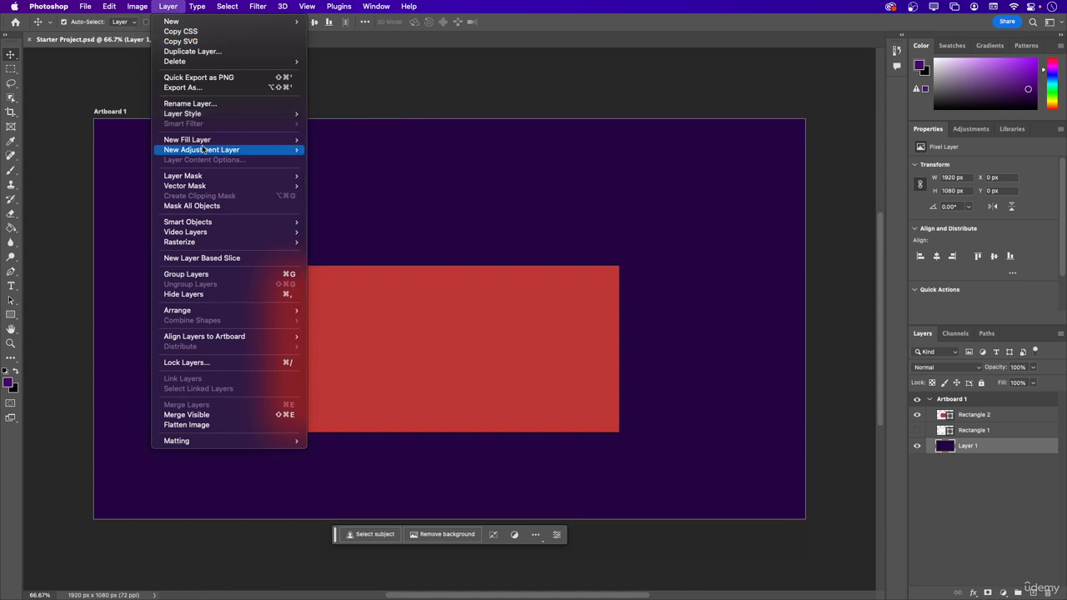
pyautogui.moveTo(202, 142)
pyautogui.moveTo(260, 156)
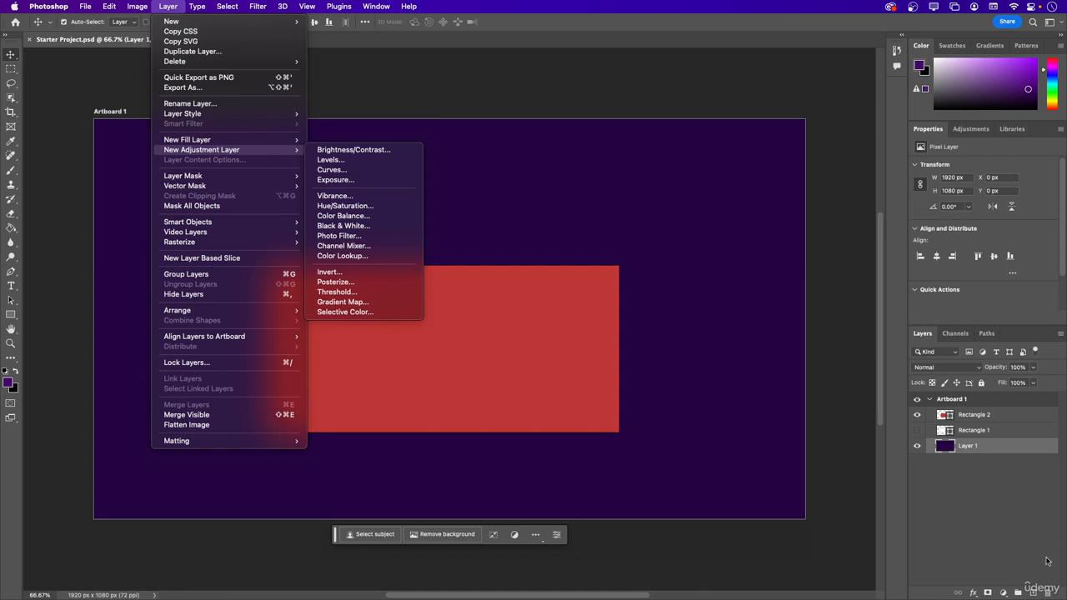
pyautogui.click(988, 588)
pyautogui.click(1001, 593)
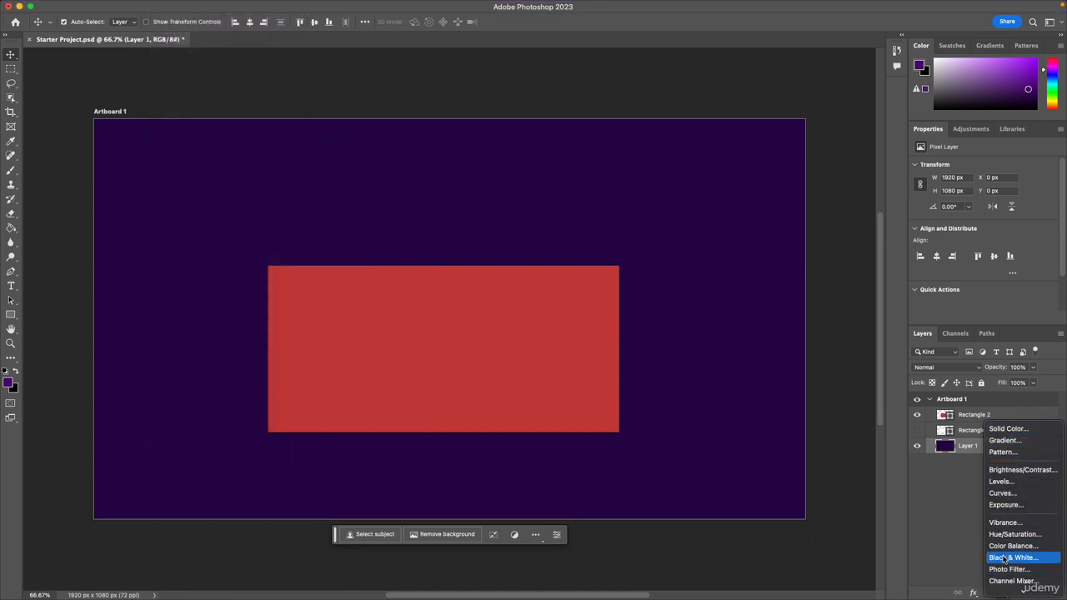
pyautogui.click(948, 477)
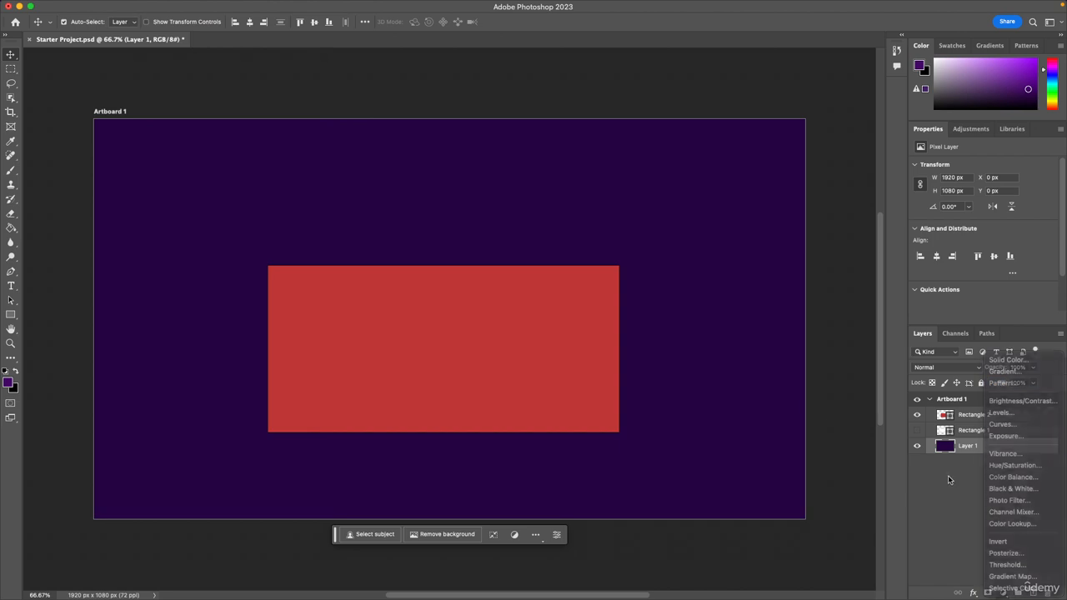
# Review the layer grouping, merging and Matting commands, and the available type commands.
pyautogui.click(168, 6)
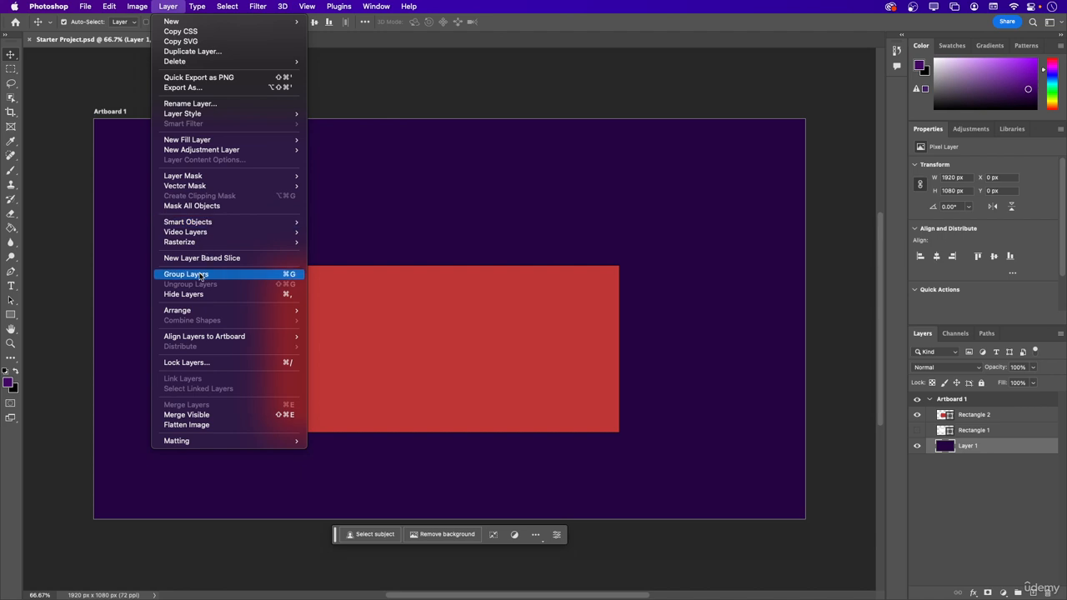
pyautogui.moveTo(207, 236)
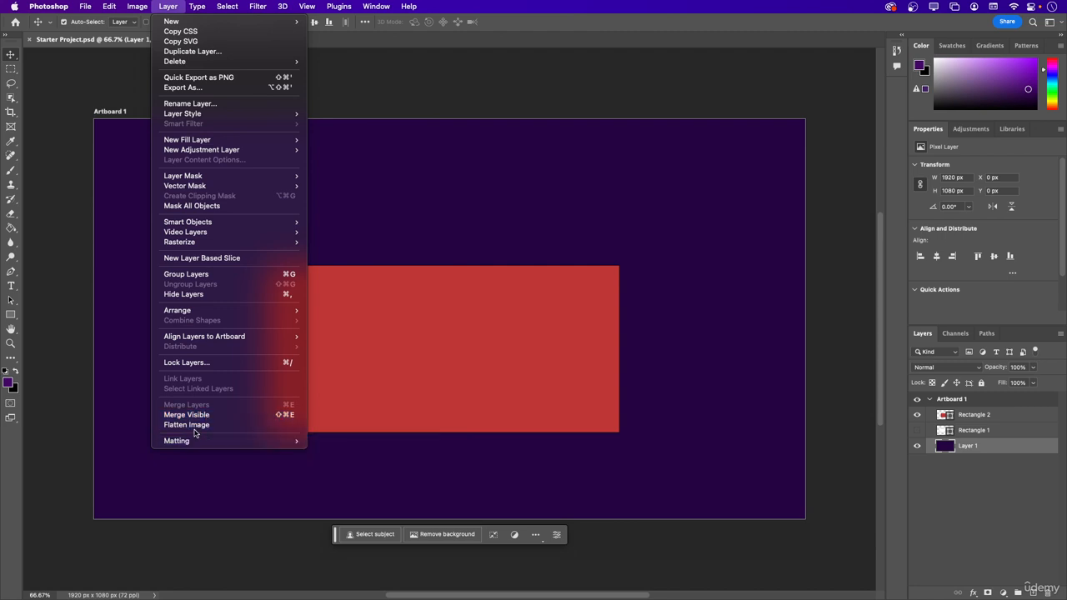
pyautogui.moveTo(197, 442)
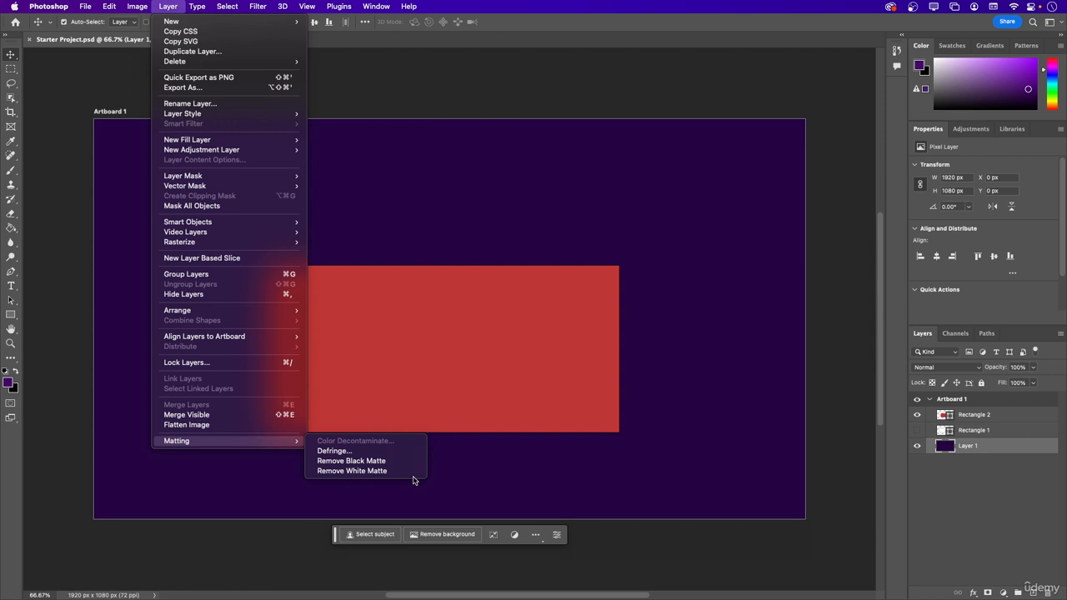
pyautogui.click(229, 490)
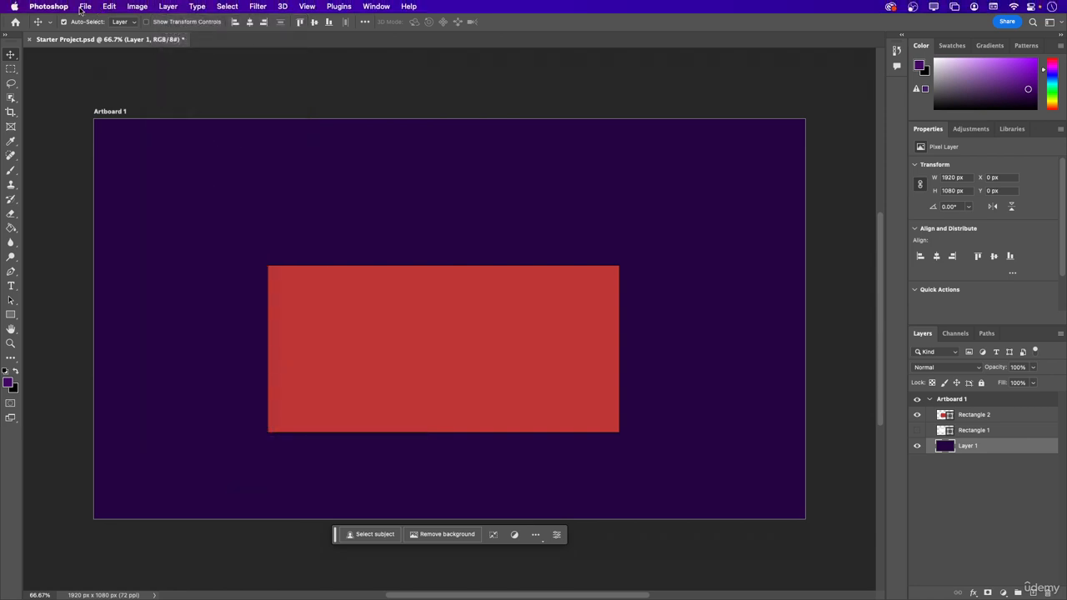
pyautogui.click(202, 10)
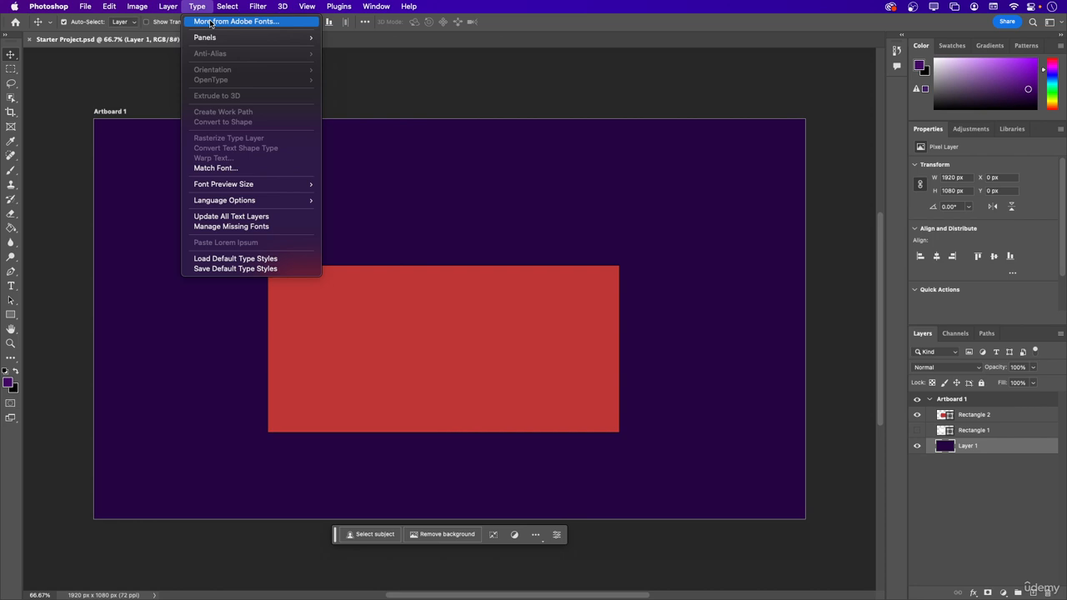
pyautogui.moveTo(209, 41)
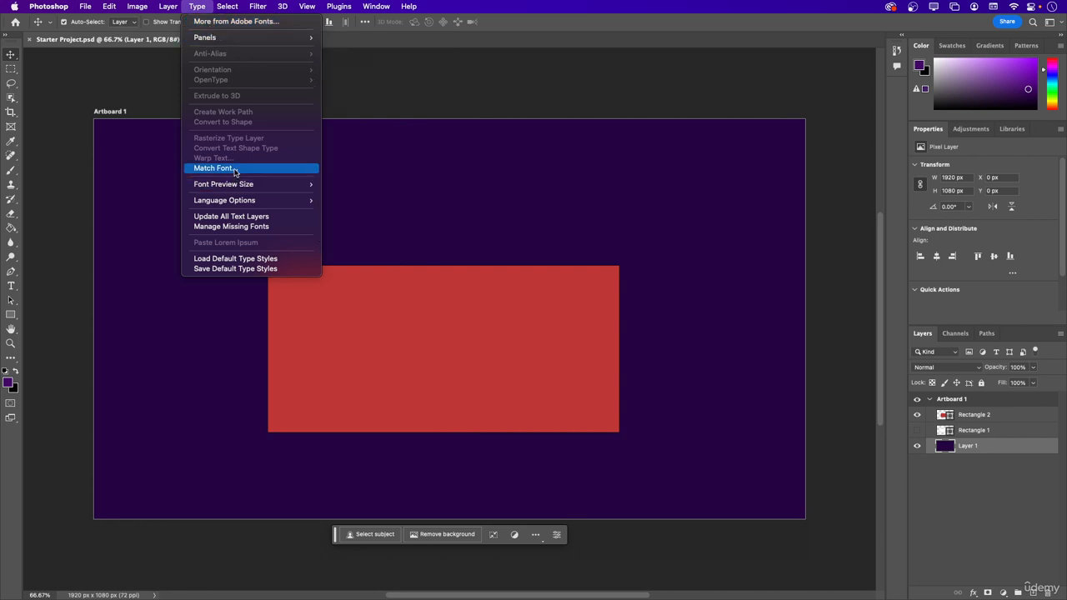
pyautogui.moveTo(235, 185)
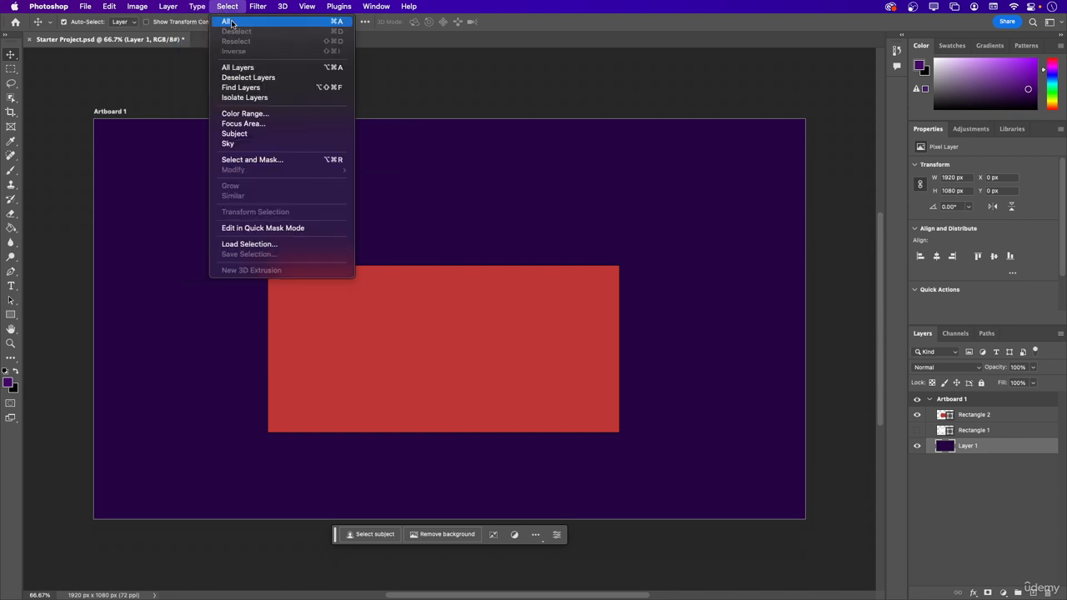
# Try selecting the whole canvas, deselecting, reselecting and inverting the selection on Layer 1.
pyautogui.click(226, 21)
pyautogui.click(226, 7)
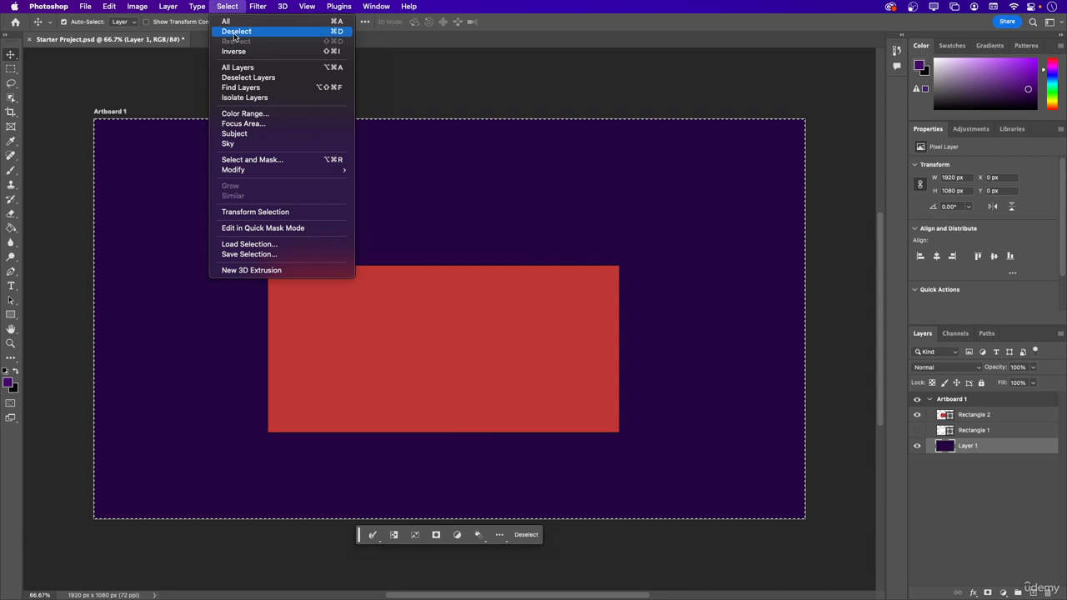
pyautogui.click(236, 32)
pyautogui.click(234, 10)
pyautogui.click(235, 42)
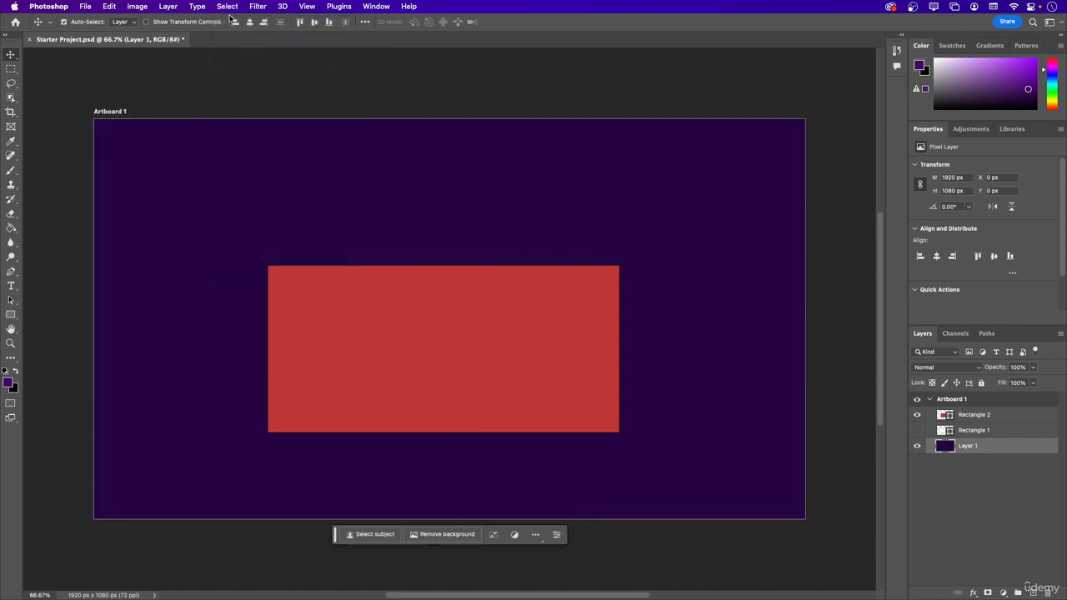
pyautogui.click(227, 7)
pyautogui.click(234, 22)
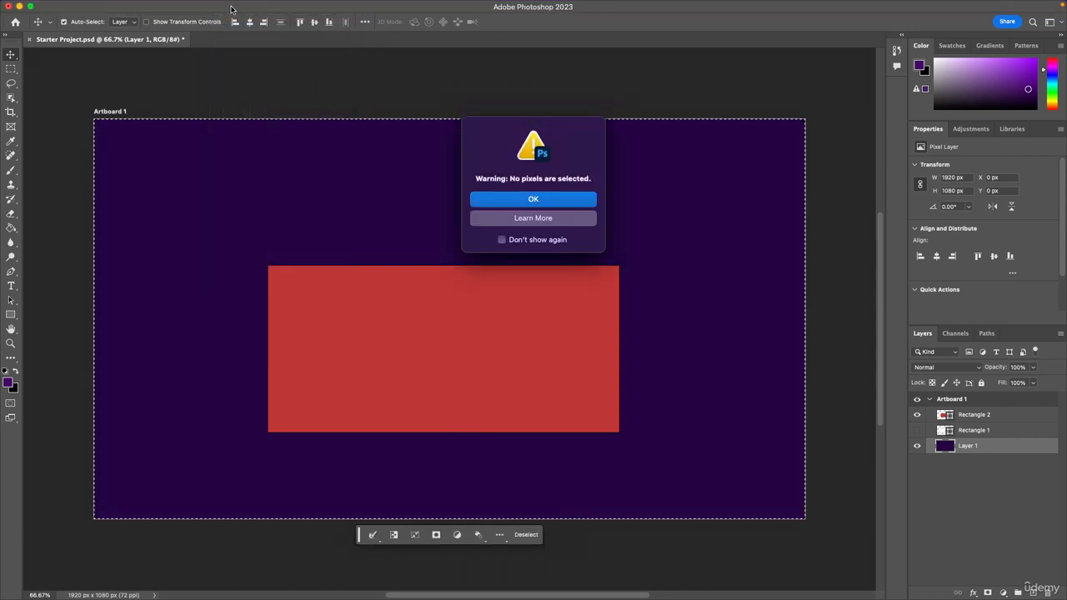
pyautogui.click(535, 203)
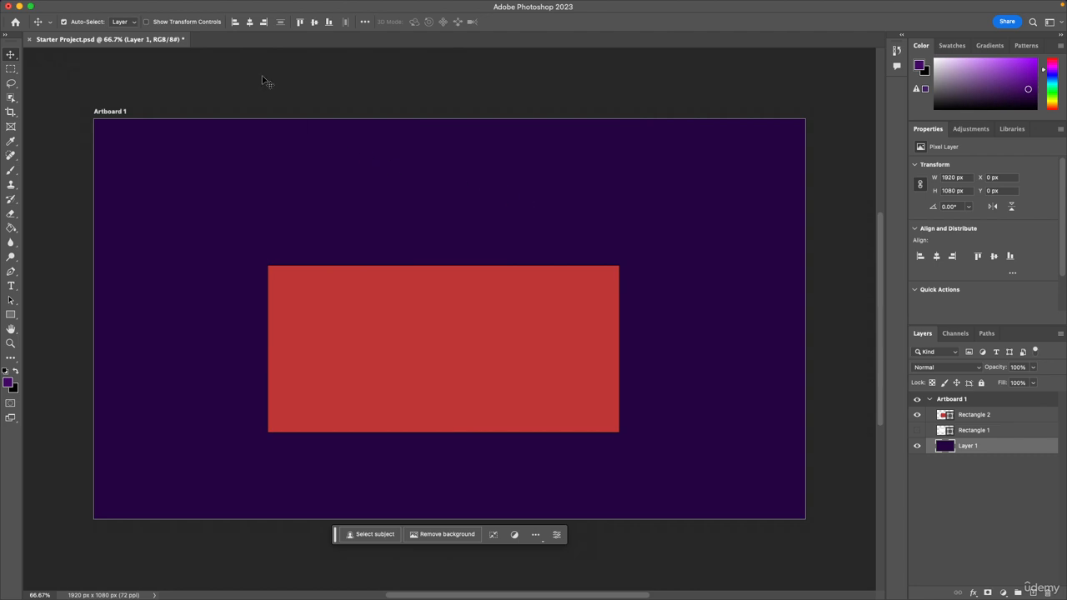
# Apply the Clouds render filter to Layer 1.
pyautogui.click(209, 7)
pyautogui.moveTo(239, 13)
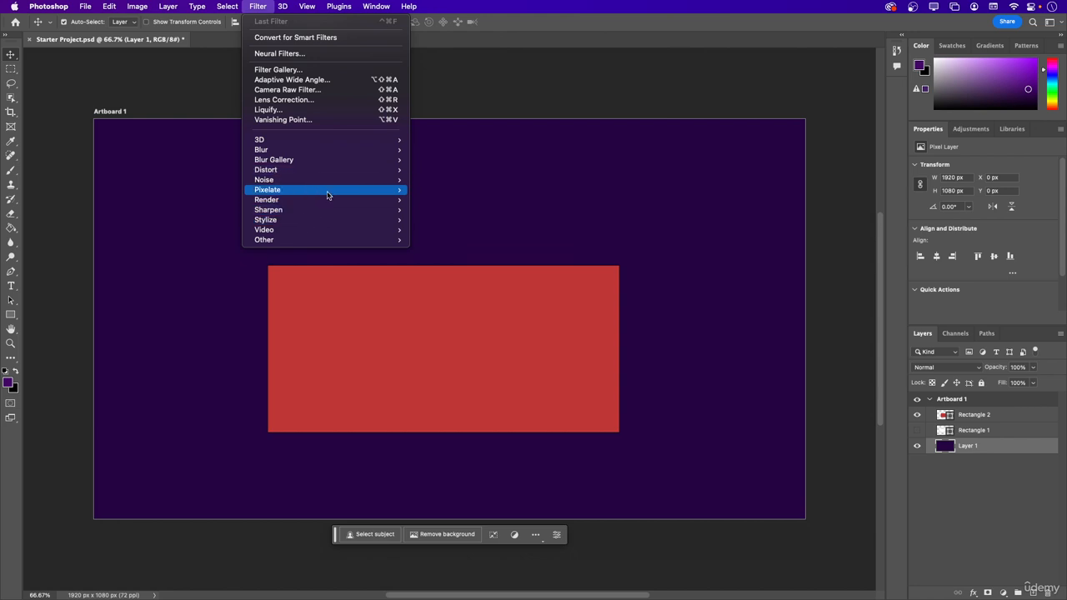
pyautogui.moveTo(326, 194)
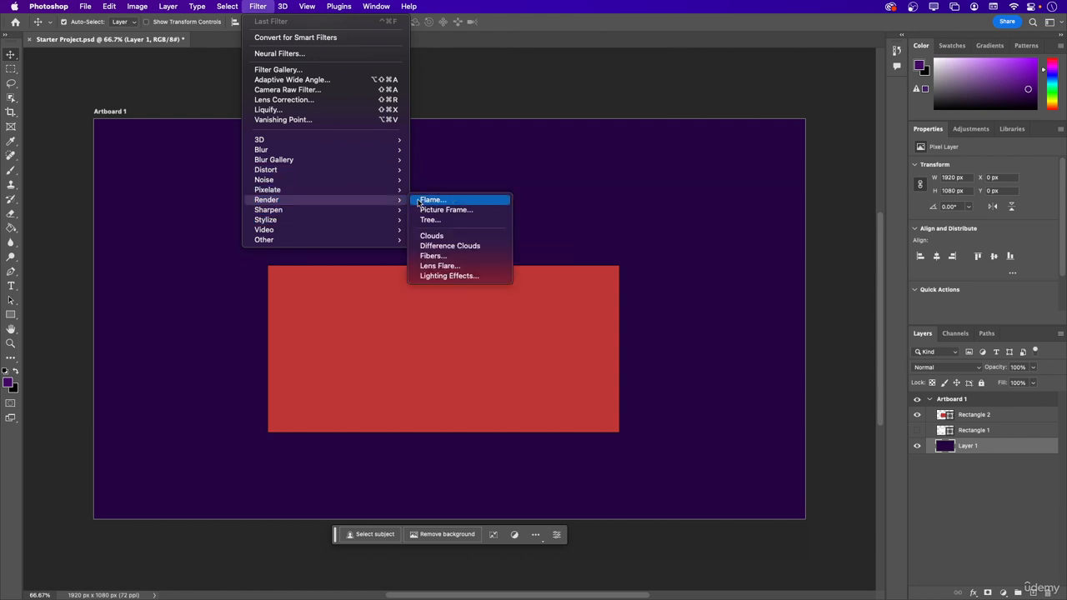
pyautogui.click(455, 240)
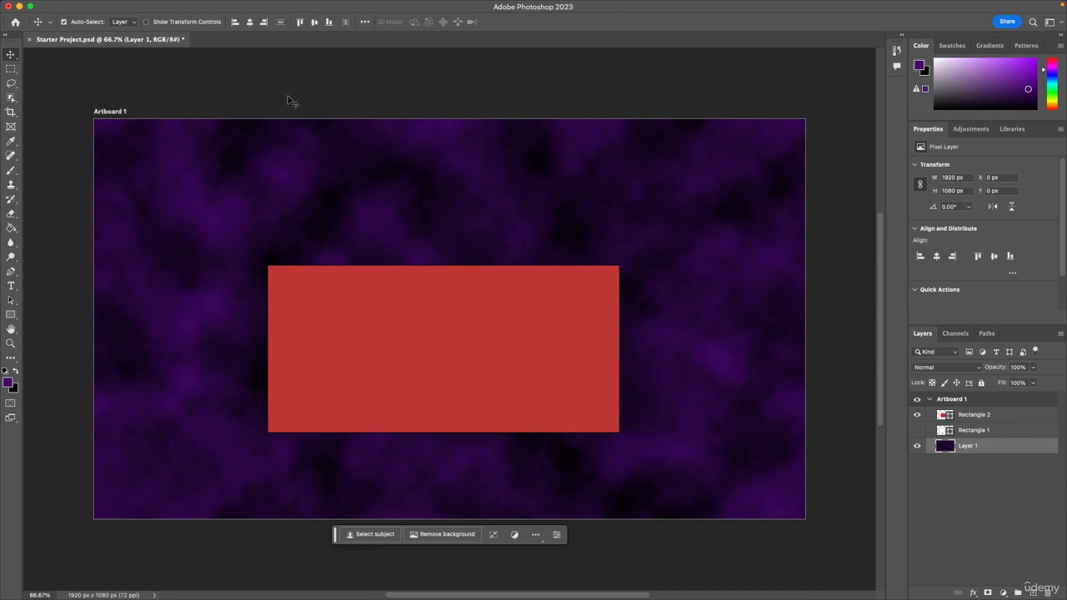
# Save the project and hide the Rectangle 2 layer so that only the clouds background shows.
pyautogui.press('super+s')
pyautogui.click(920, 415)
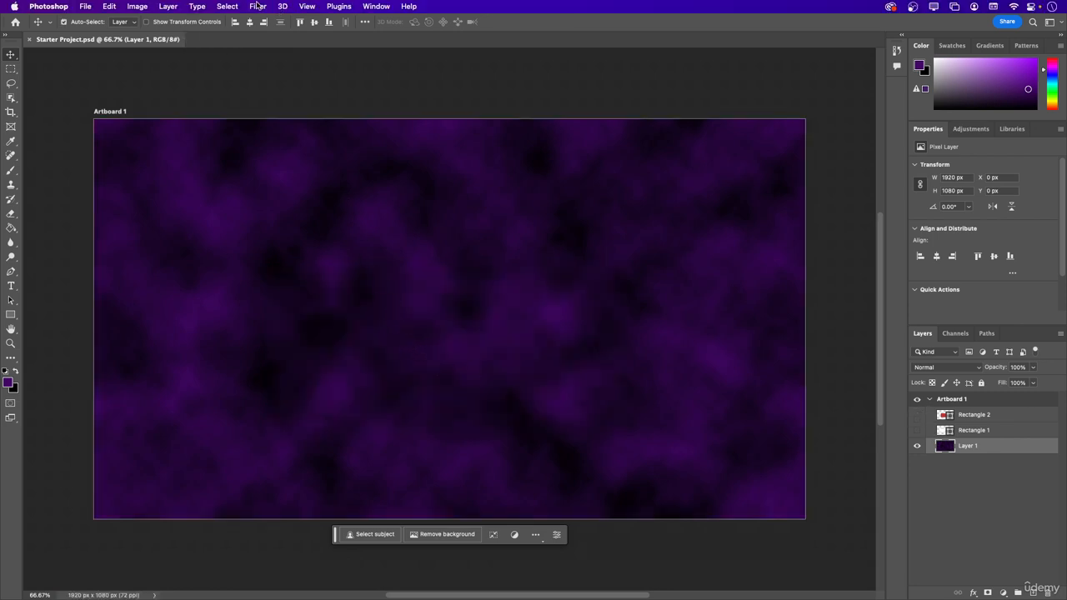
# Review the filter categories and the proof setup, pixel aspect ratio, zoom and screen mode viewing options.
pyautogui.click(258, 7)
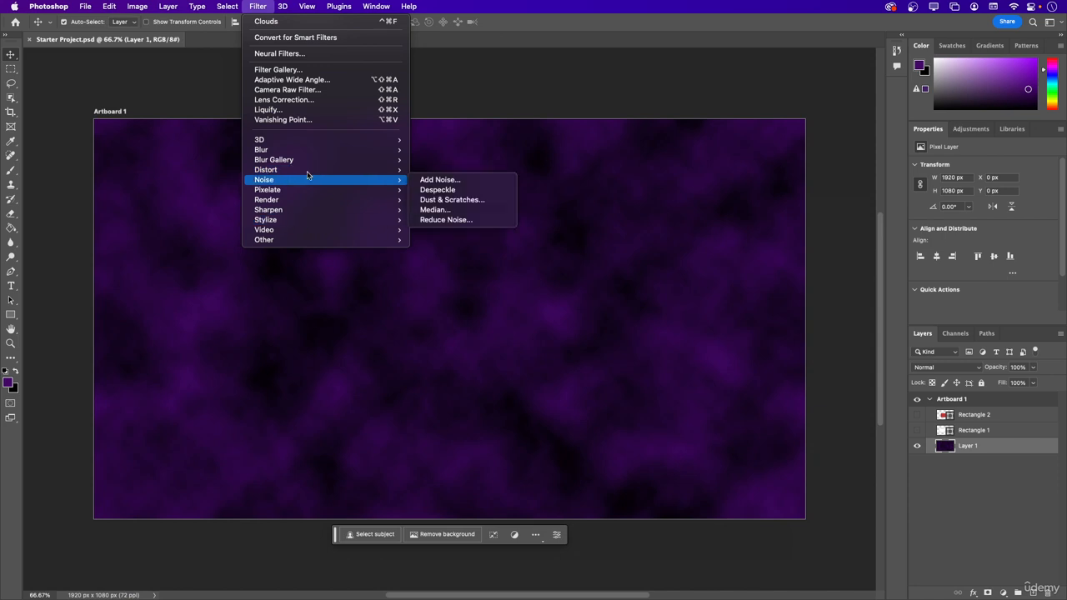
pyautogui.moveTo(310, 138)
pyautogui.moveTo(308, 210)
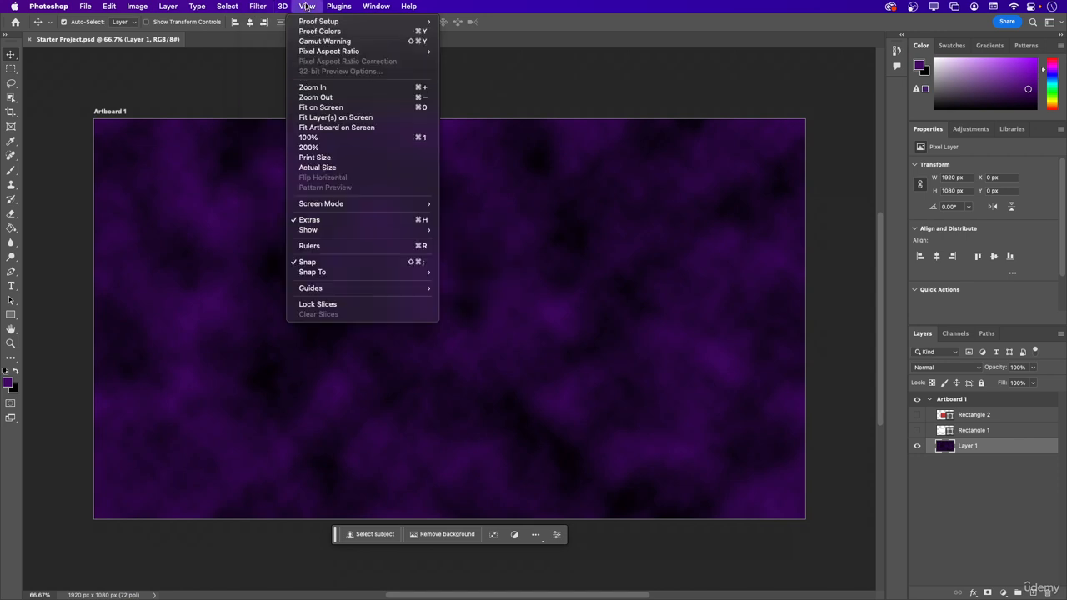
pyautogui.moveTo(285, 9)
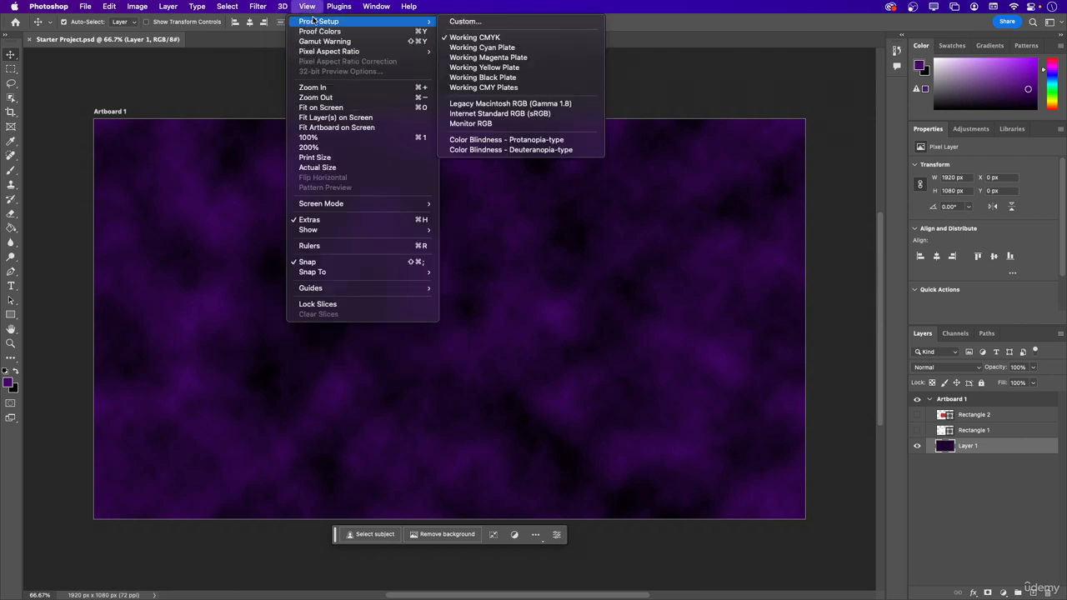
pyautogui.moveTo(316, 52)
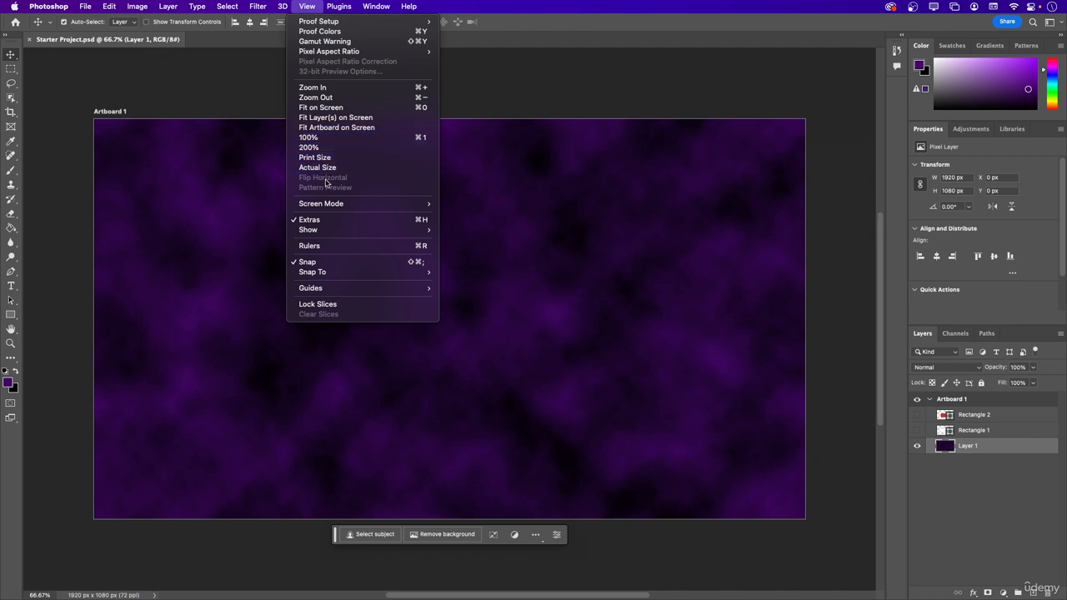
pyautogui.moveTo(329, 207)
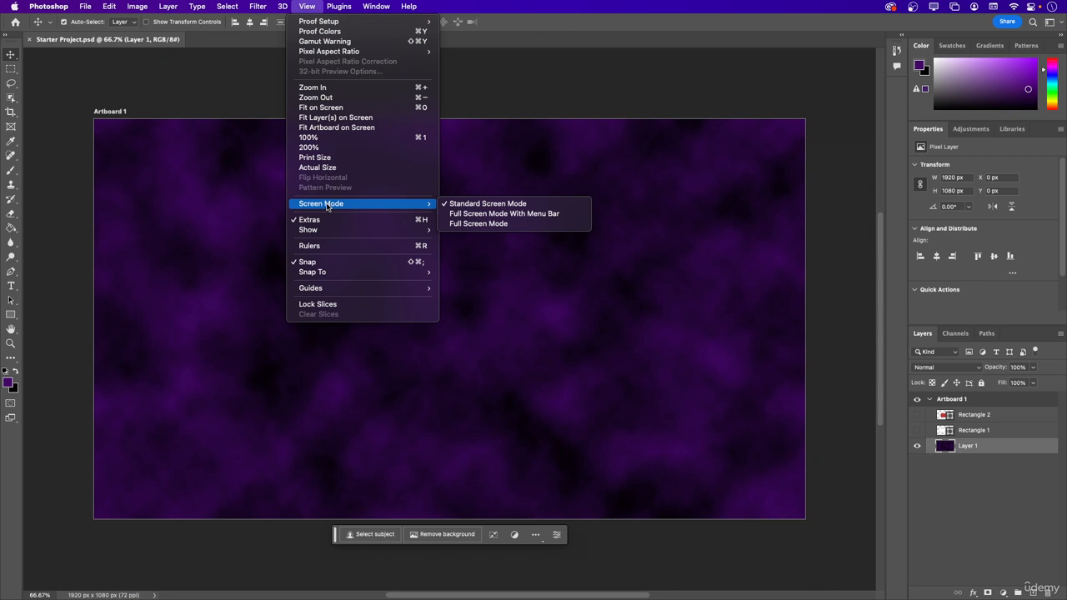
pyautogui.click(259, 200)
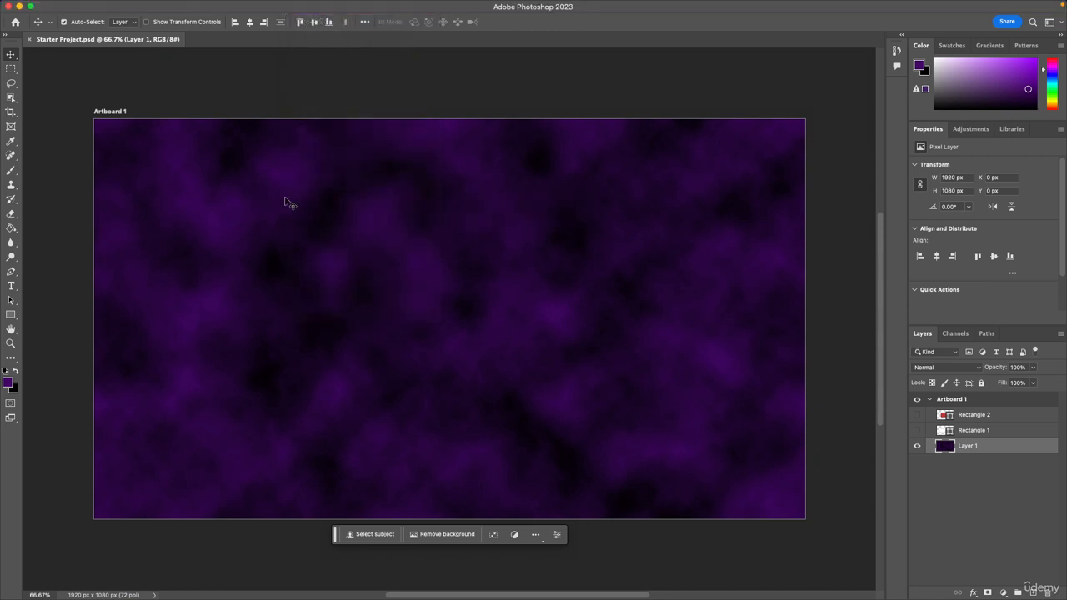
# Cycle repeatedly through the standard, full screen with menu bar and full screen modes, returning to standard.
pyautogui.press('f')
pyautogui.press('f')
pyautogui.press('f')
pyautogui.press('f')
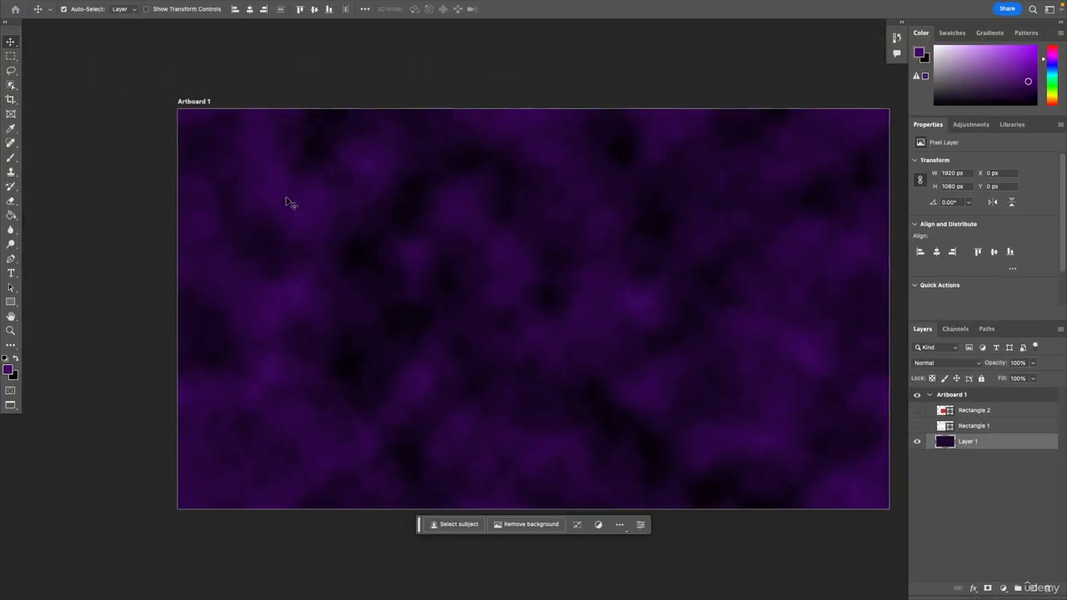
pyautogui.press('f')
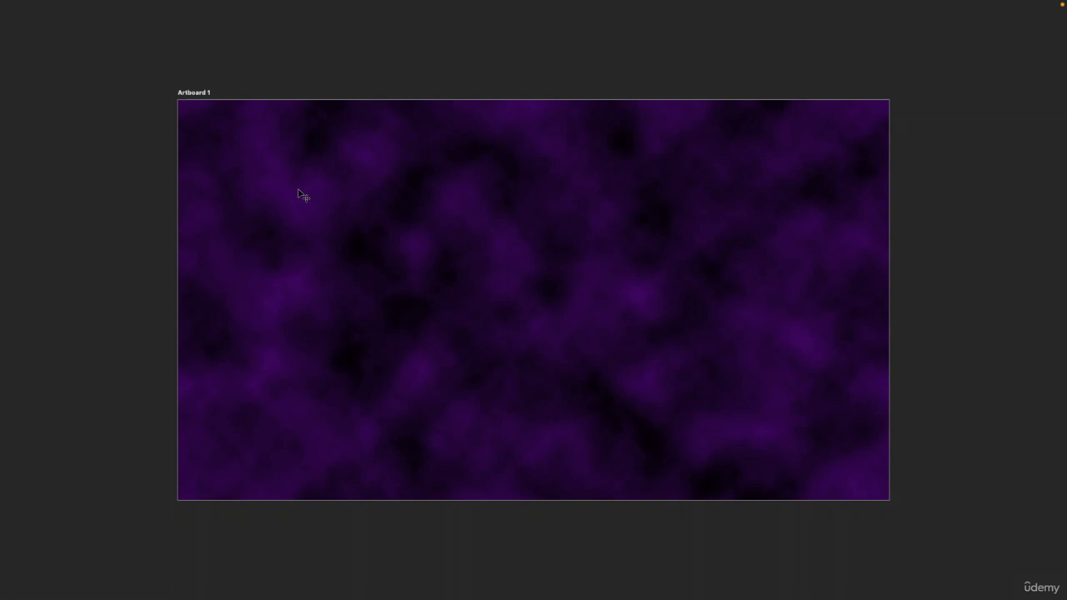
pyautogui.press('f')
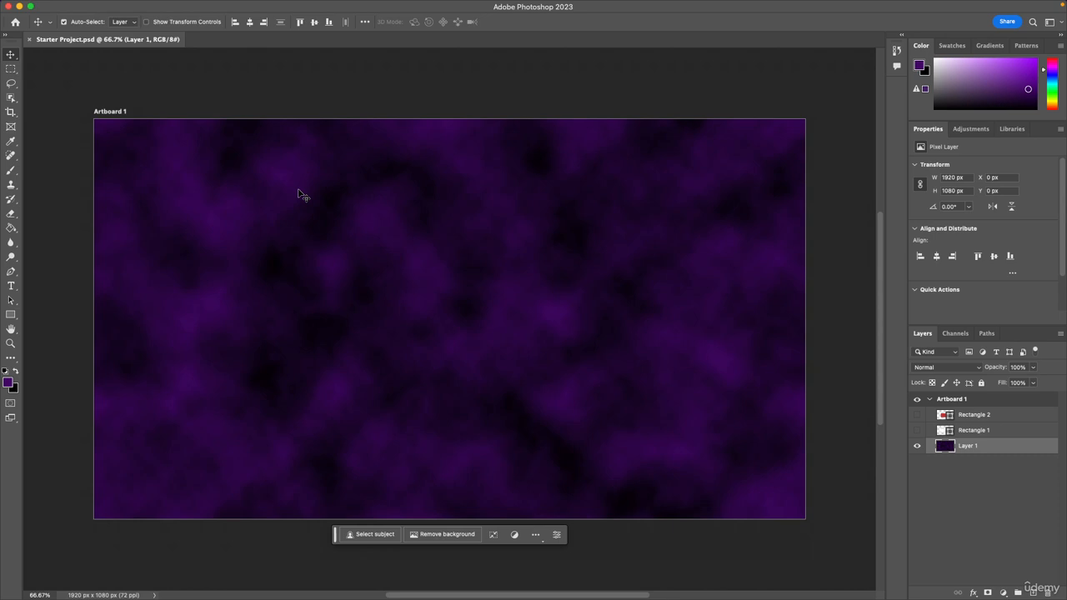
pyautogui.press('f')
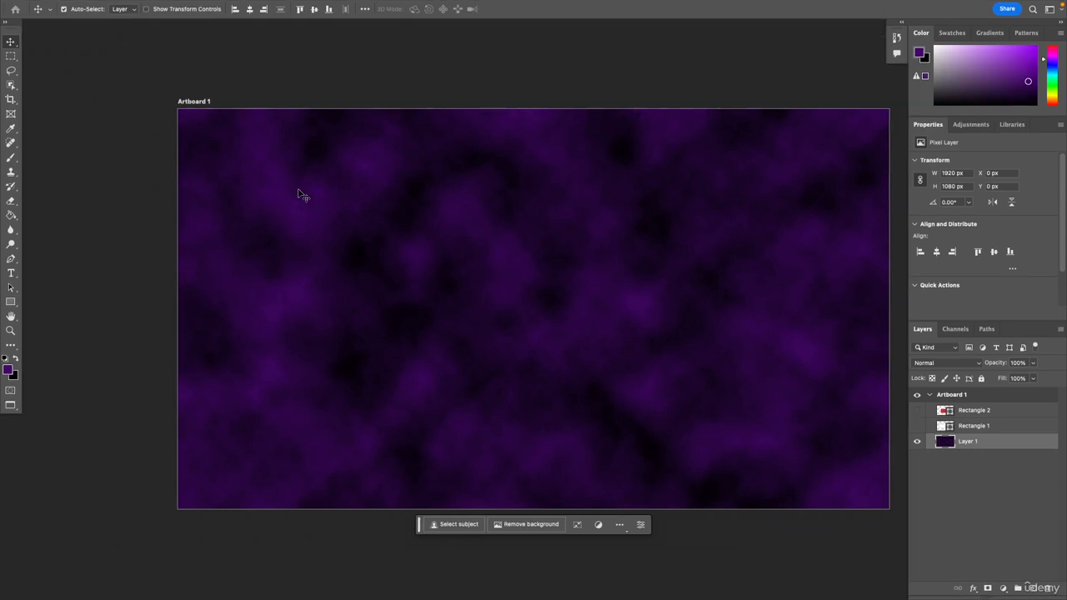
pyautogui.press('f')
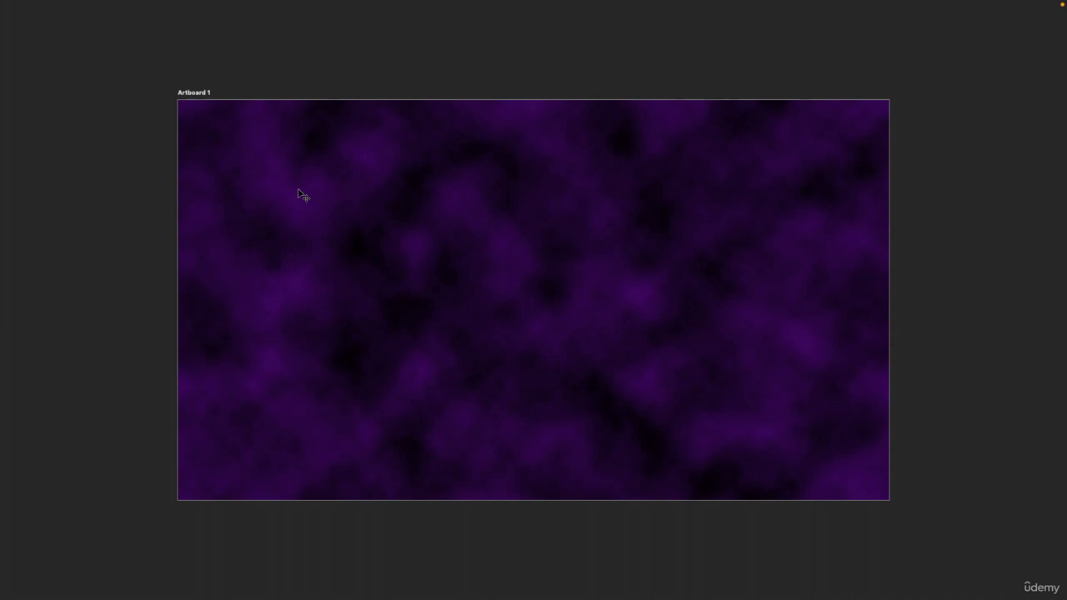
pyautogui.press('f')
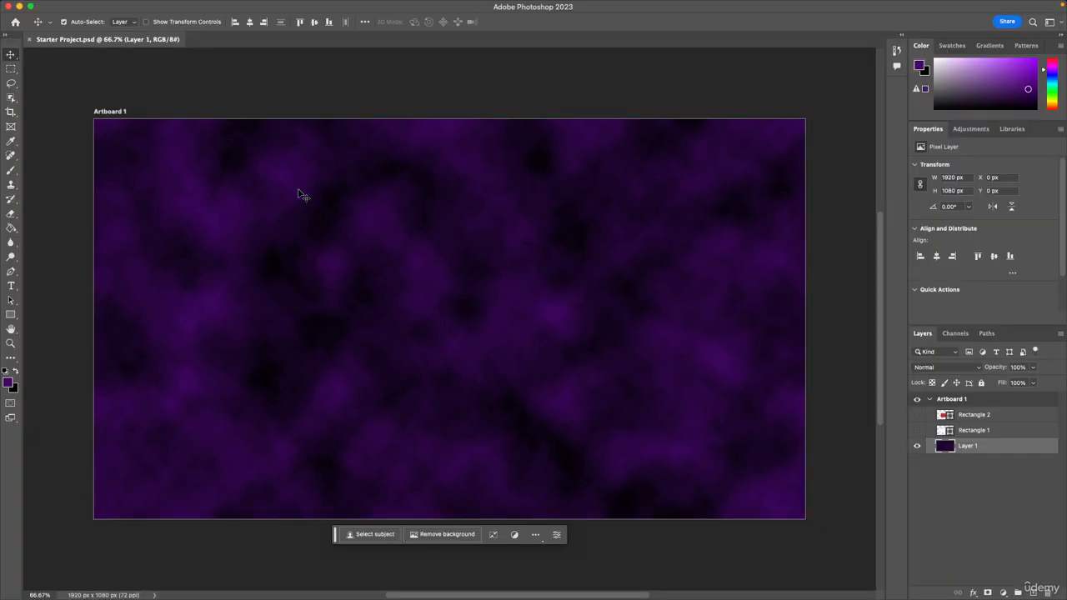
pyautogui.press('f')
pyautogui.press('f')
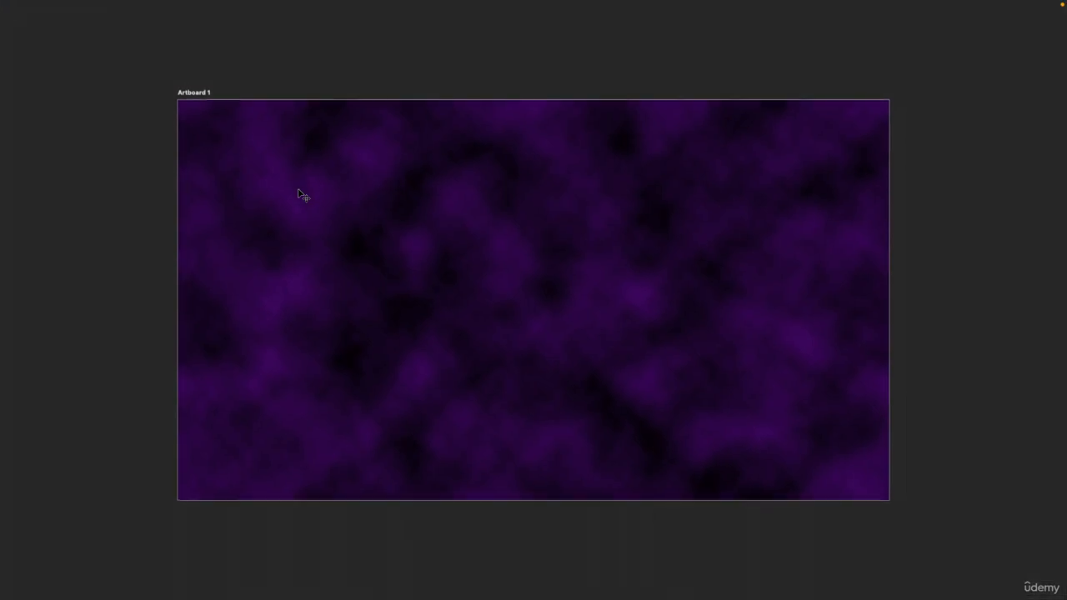
pyautogui.press('f')
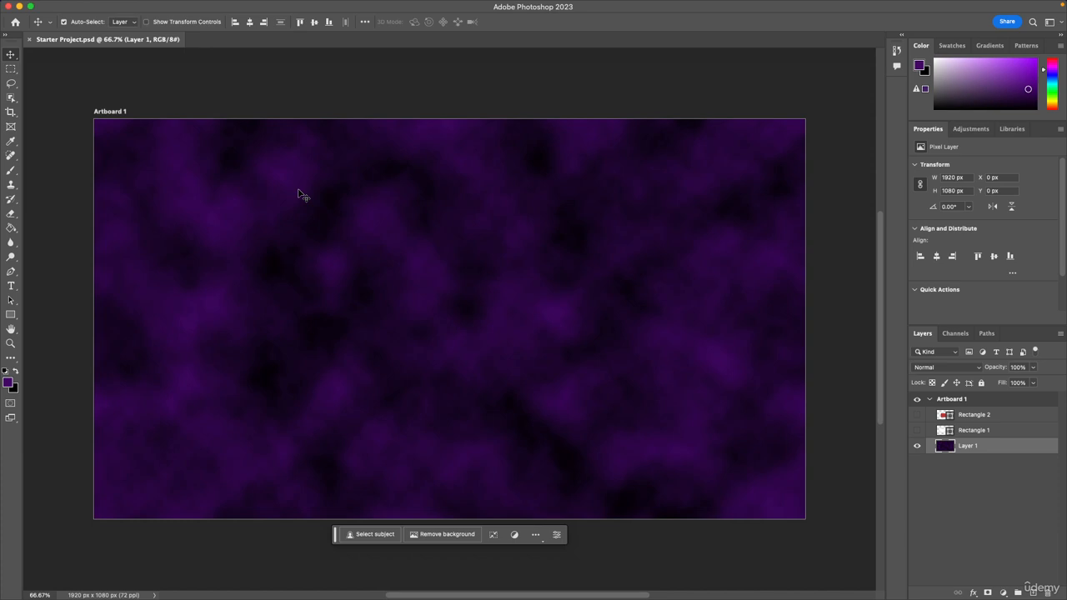
# Hide and show the interface panels, try full screen mode with them hidden, and restore the standard workspace.
pyautogui.press('Tab')
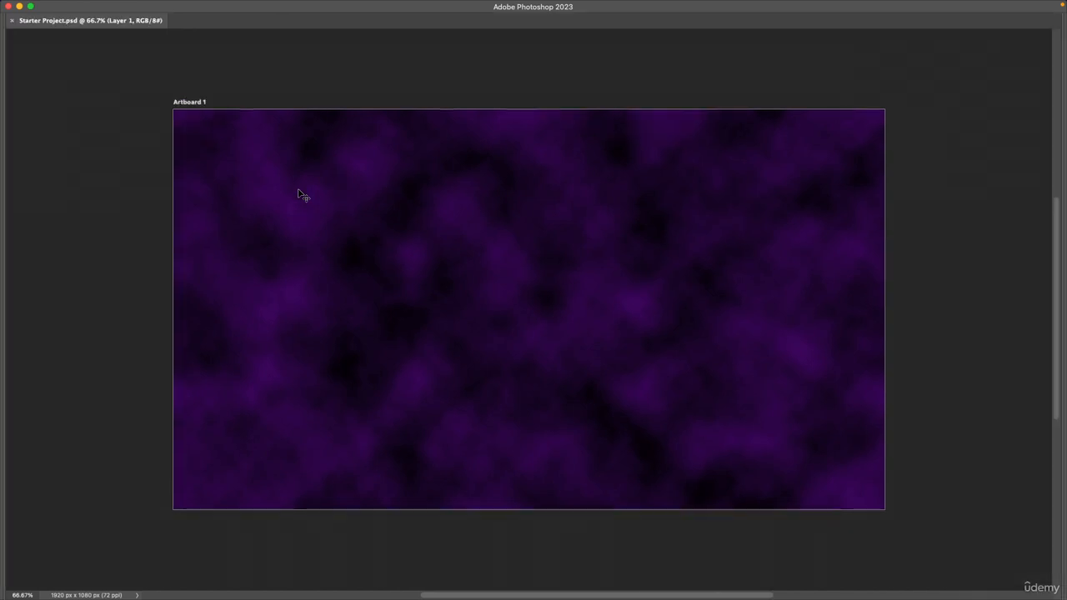
pyautogui.press('Tab')
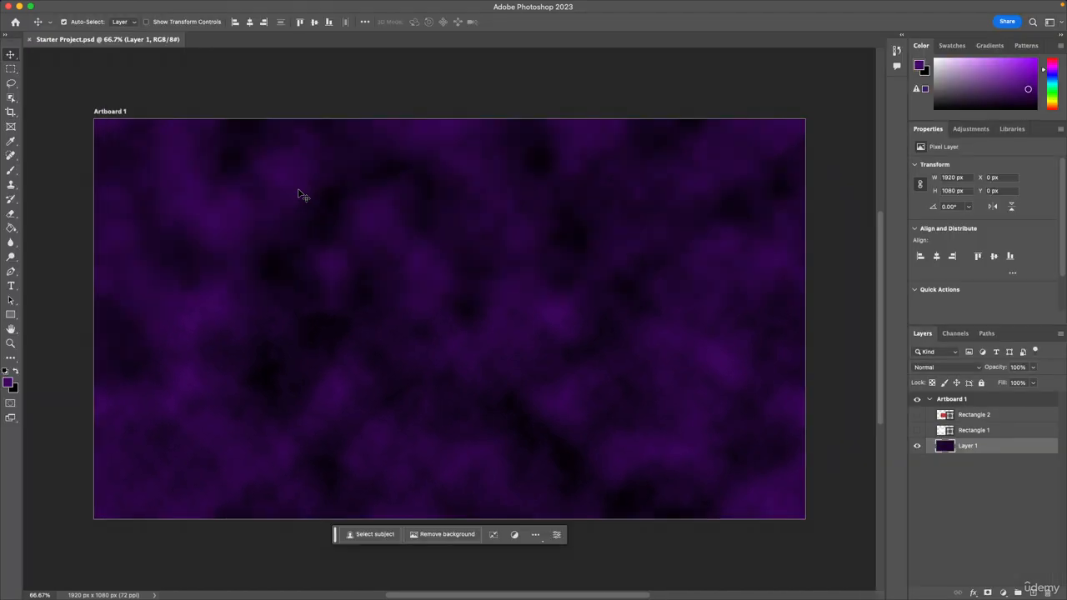
pyautogui.press('Tab')
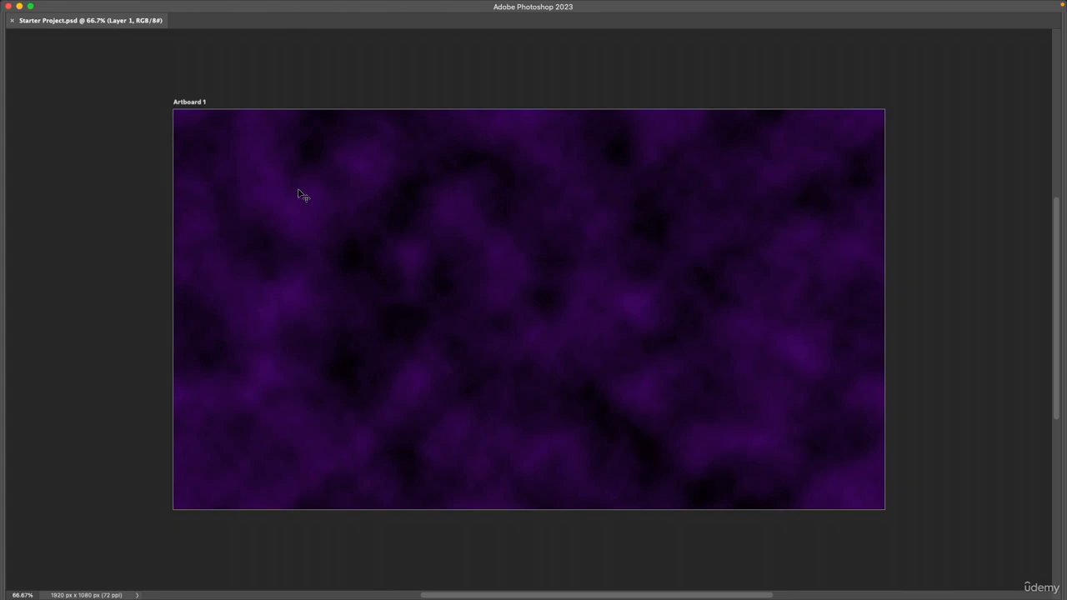
pyautogui.press('f')
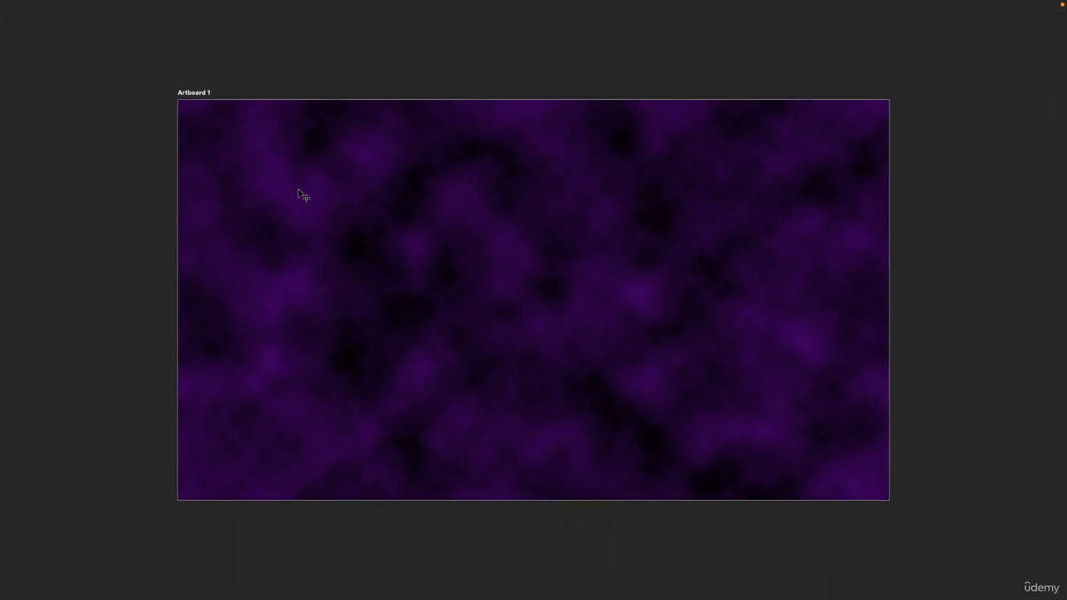
pyautogui.press('Tab')
pyautogui.press('f')
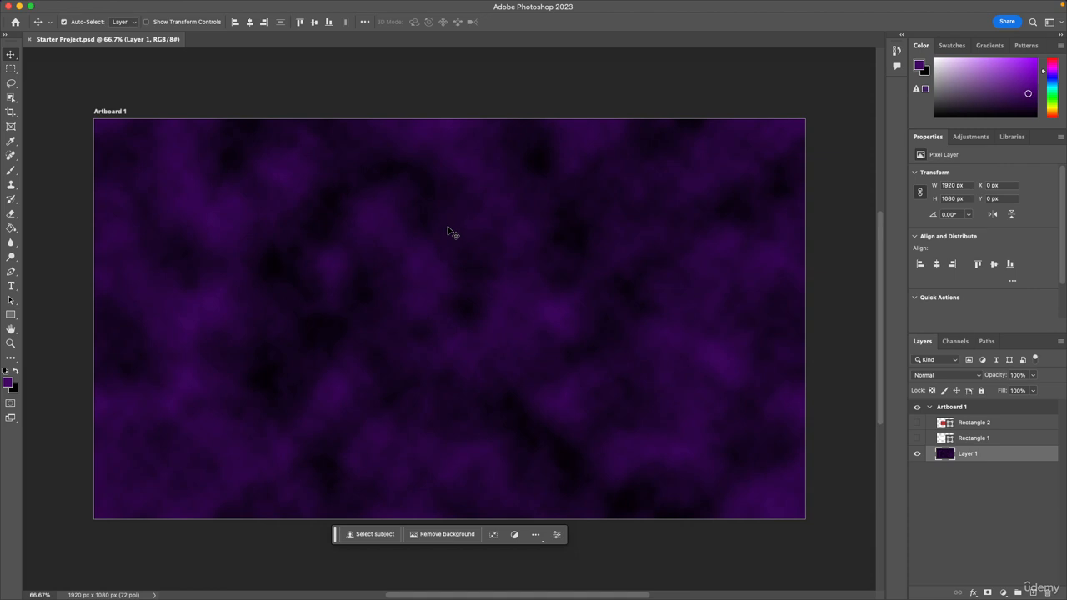
# Check the available screen modes again and view the plugin commands without choosing any.
pyautogui.moveTo(225, 9)
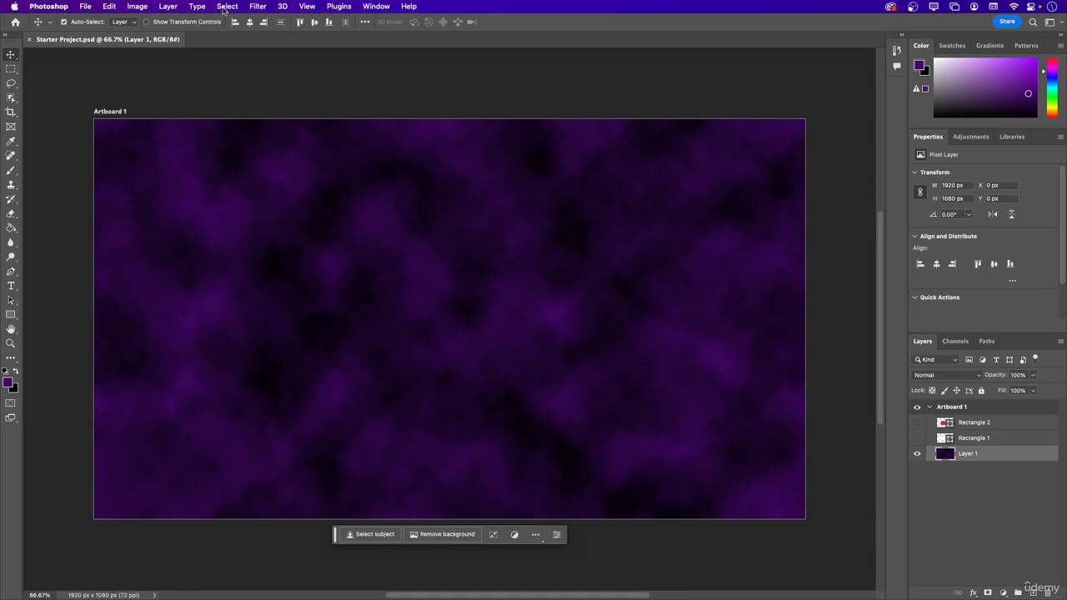
pyautogui.click(308, 6)
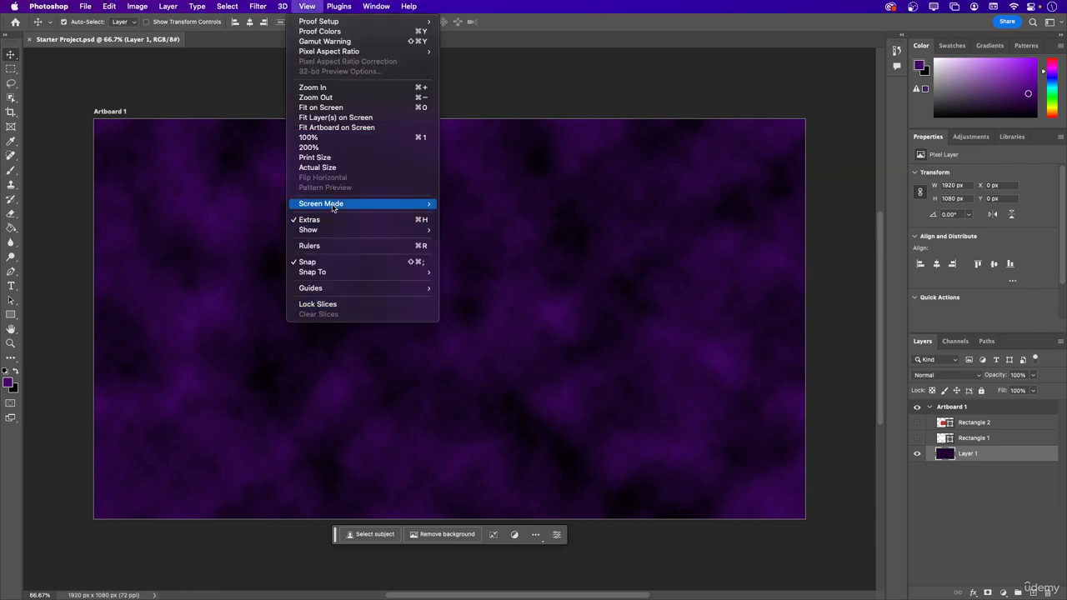
pyautogui.moveTo(341, 208)
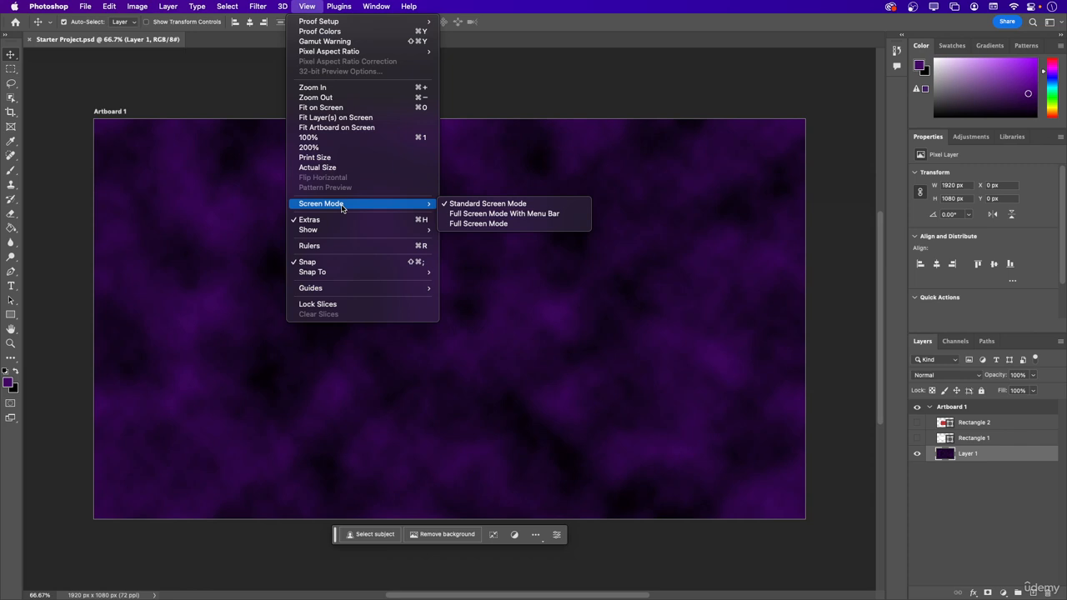
pyautogui.moveTo(339, 7)
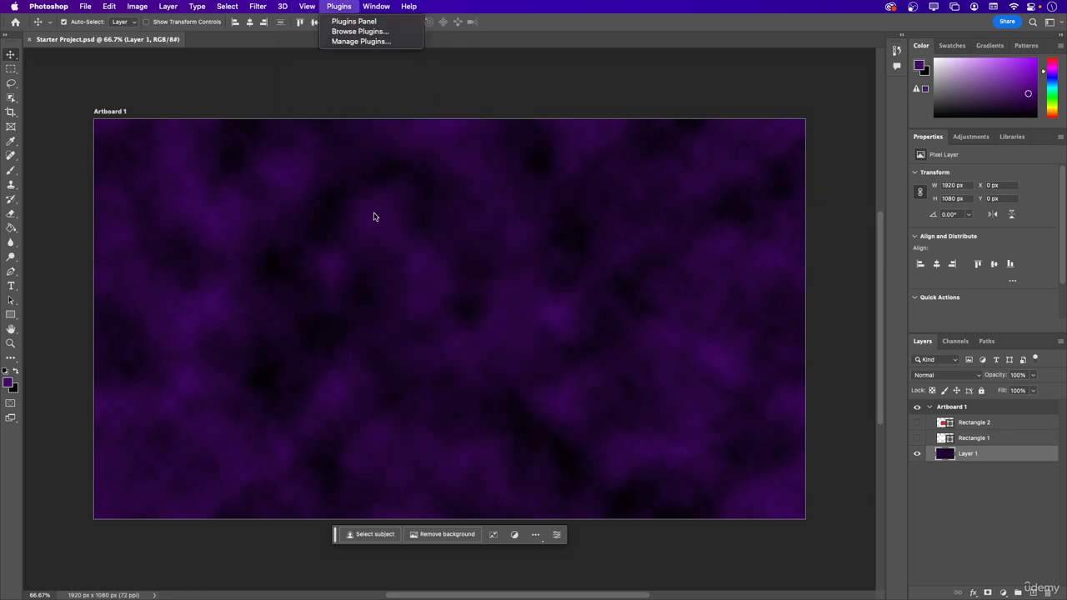
pyautogui.press('Escape')
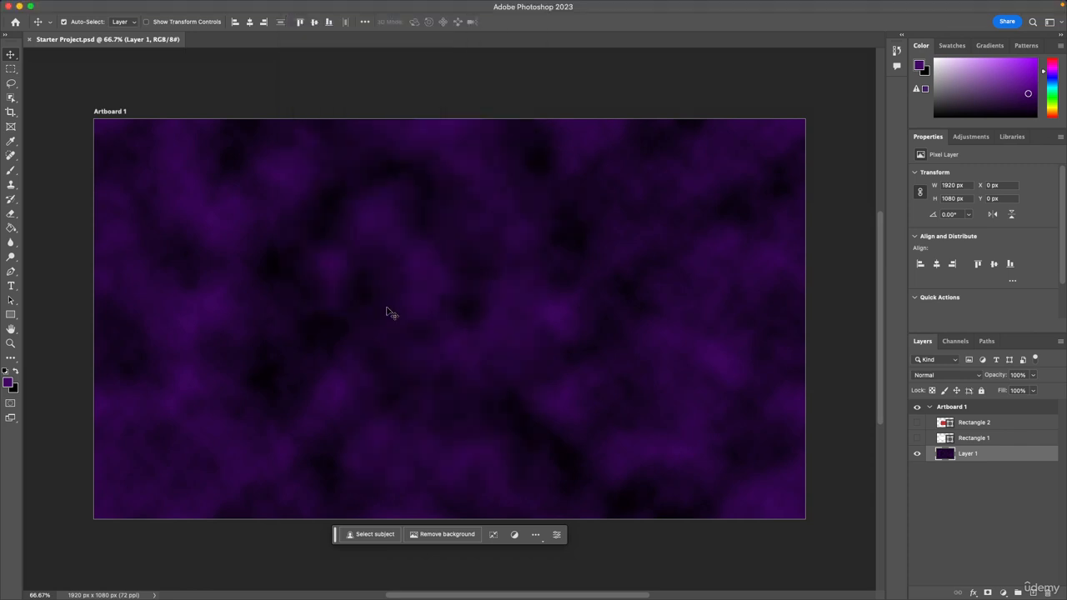
# Zoom in on the clouds artwork to 200%, zoom back out to 50%, and return to the Move tool.
pyautogui.press('z')
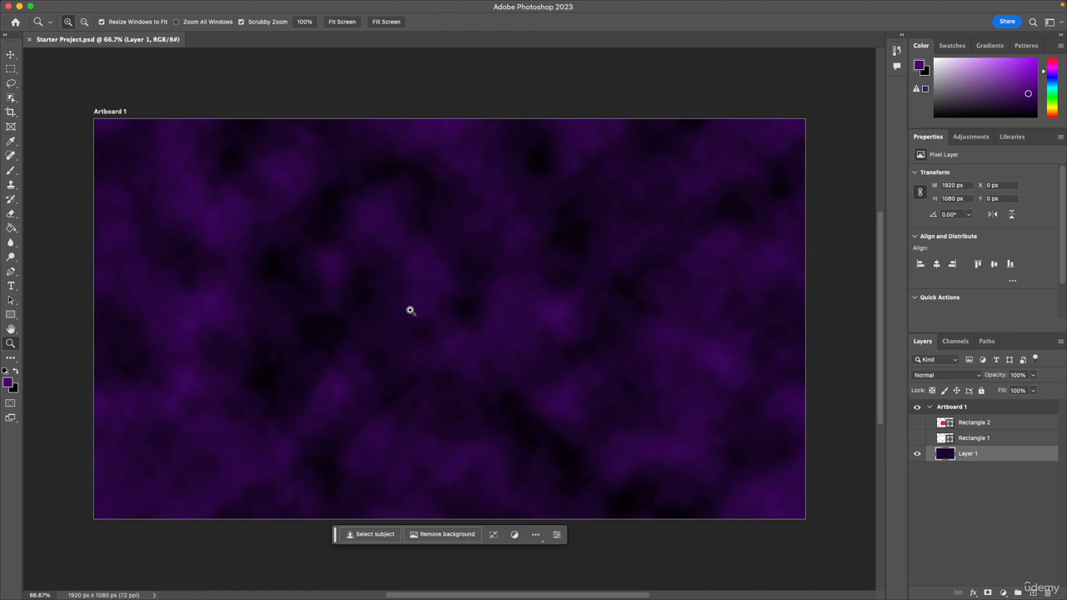
pyautogui.click(408, 309)
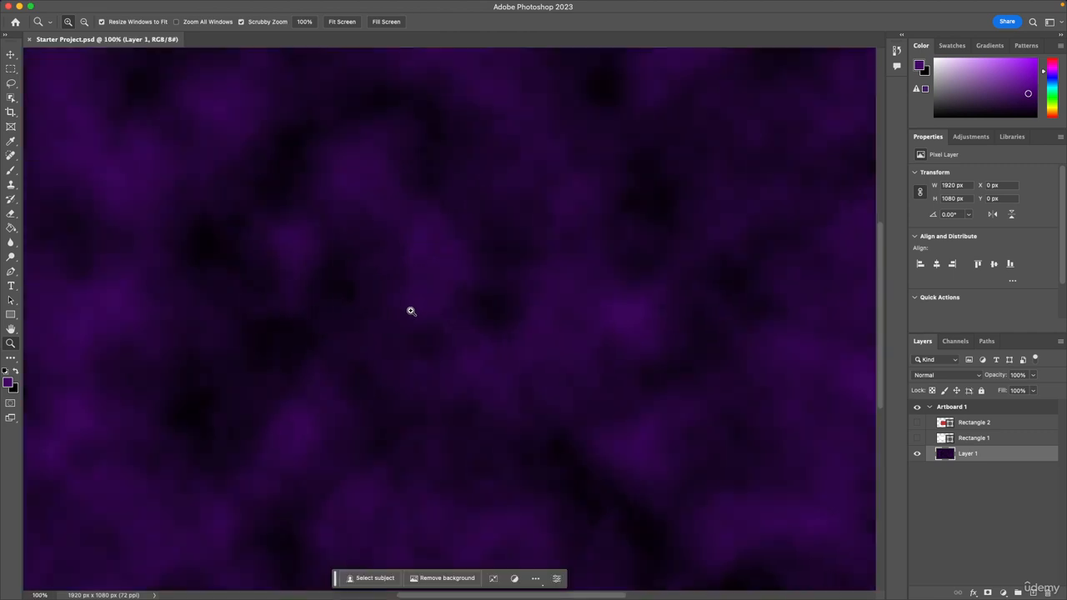
pyautogui.click(410, 311)
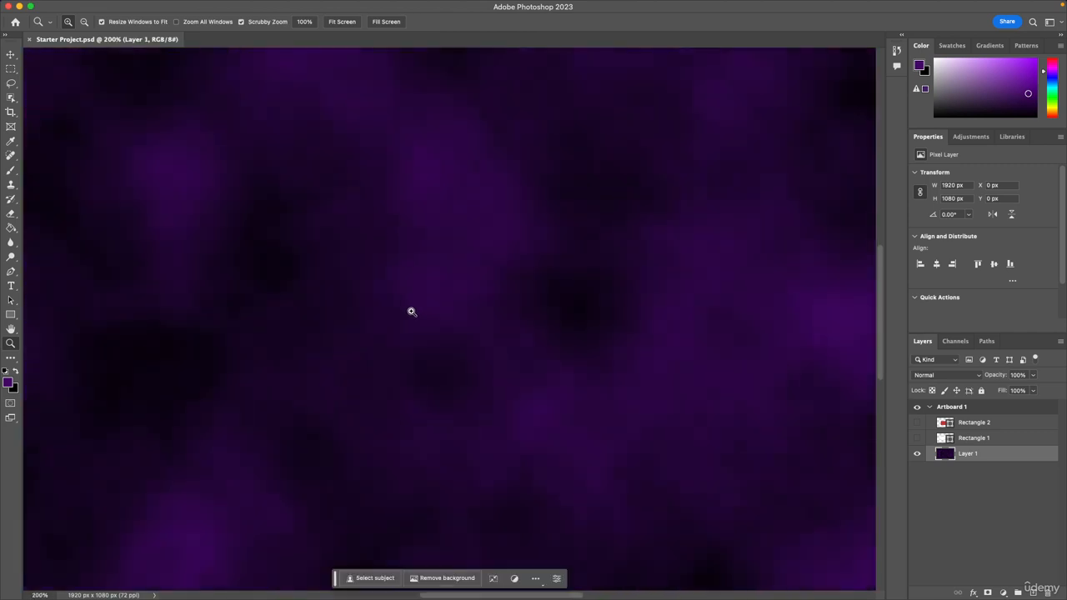
pyautogui.press('alt')
pyautogui.keyDown('alt'); pyautogui.click(470, 315); pyautogui.keyUp('alt')
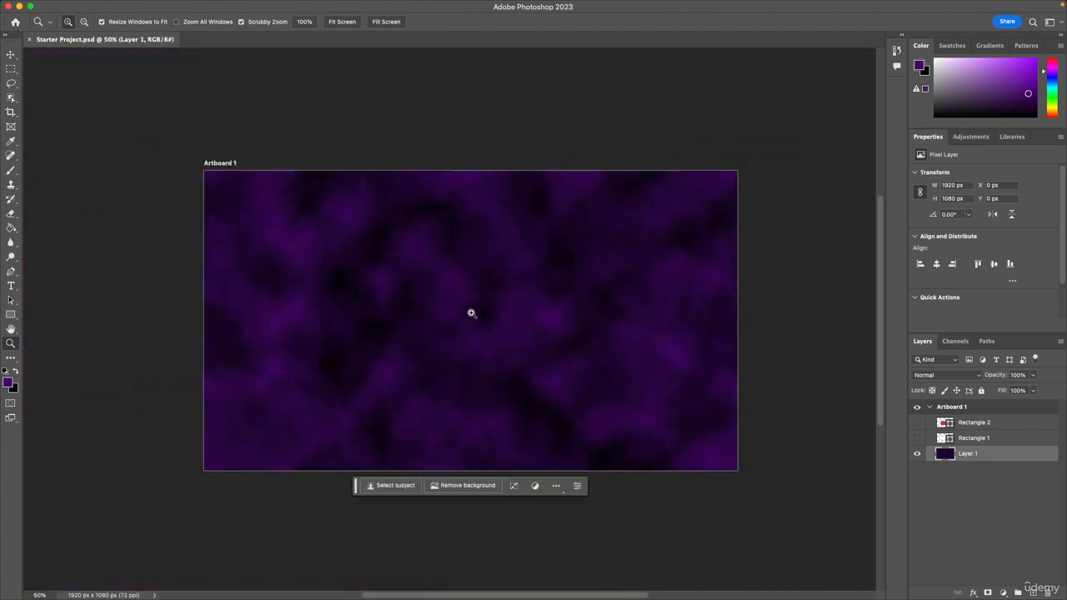
pyautogui.press('v')
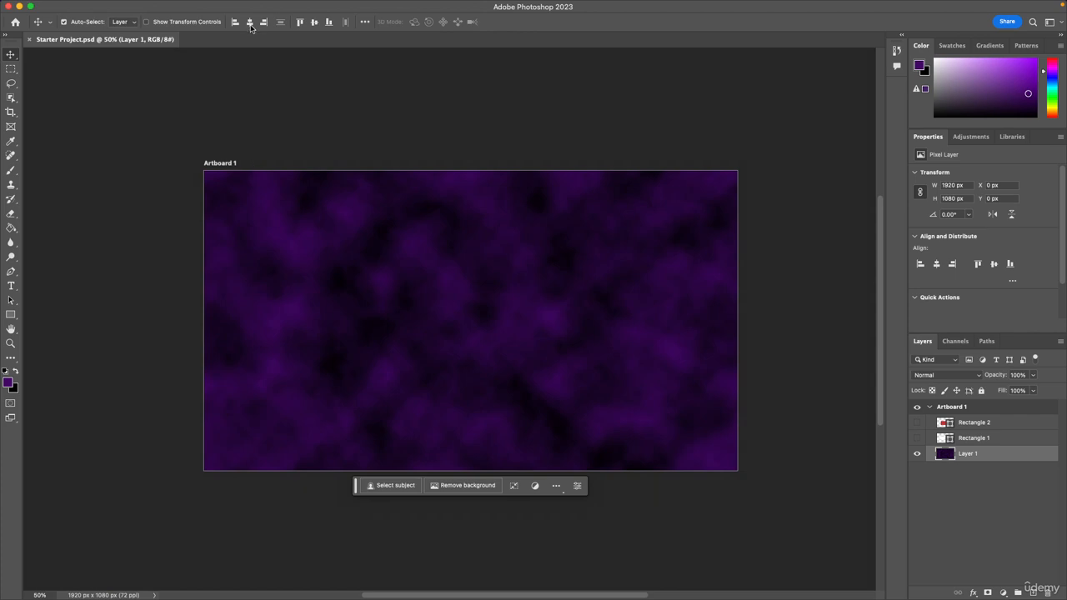
# Review the plugin commands and the list of workspace options and panels that can be shown, without choosing any.
pyautogui.moveTo(215, 3)
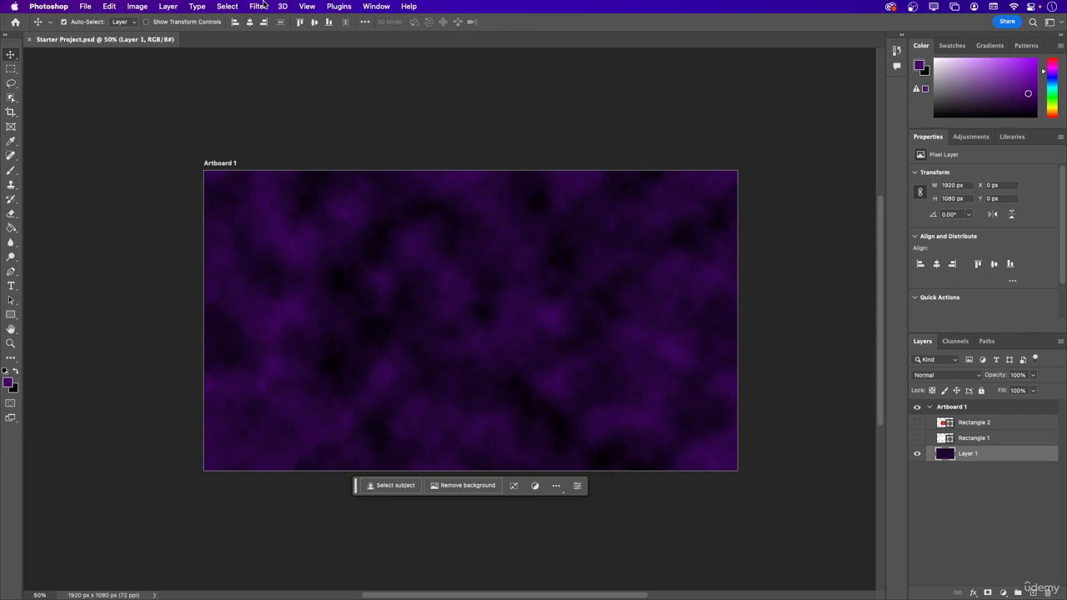
pyautogui.click(309, 7)
pyautogui.moveTo(336, 7)
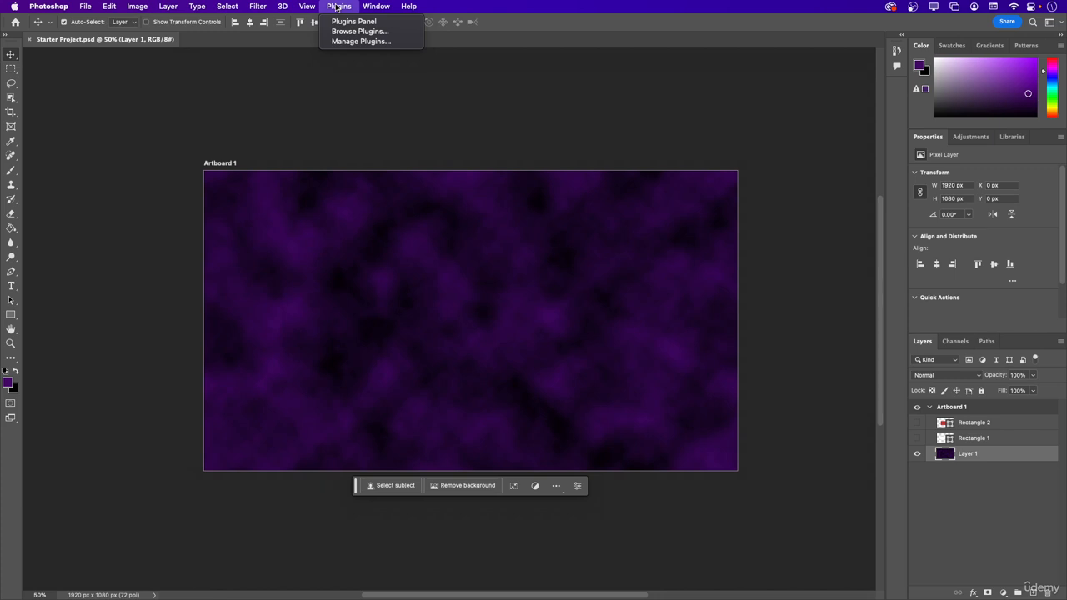
pyautogui.moveTo(372, 7)
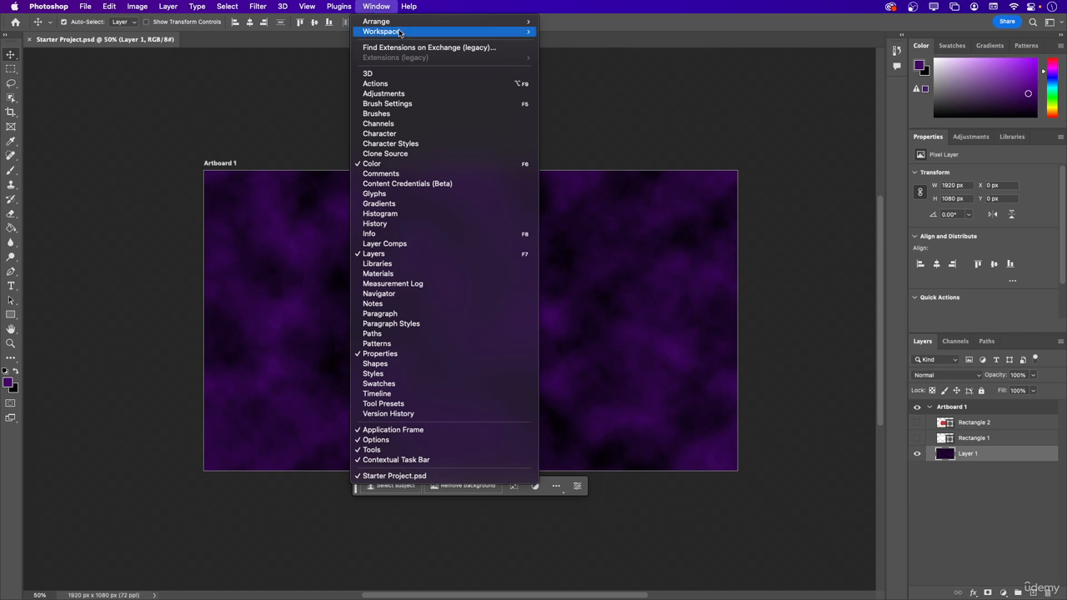
pyautogui.moveTo(400, 31)
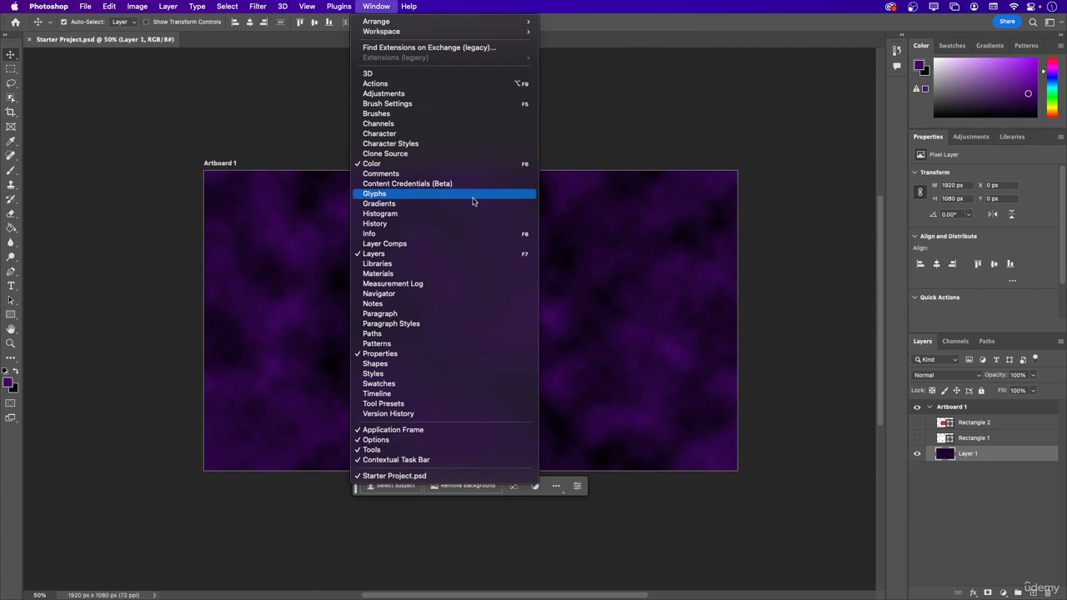
pyautogui.click(642, 107)
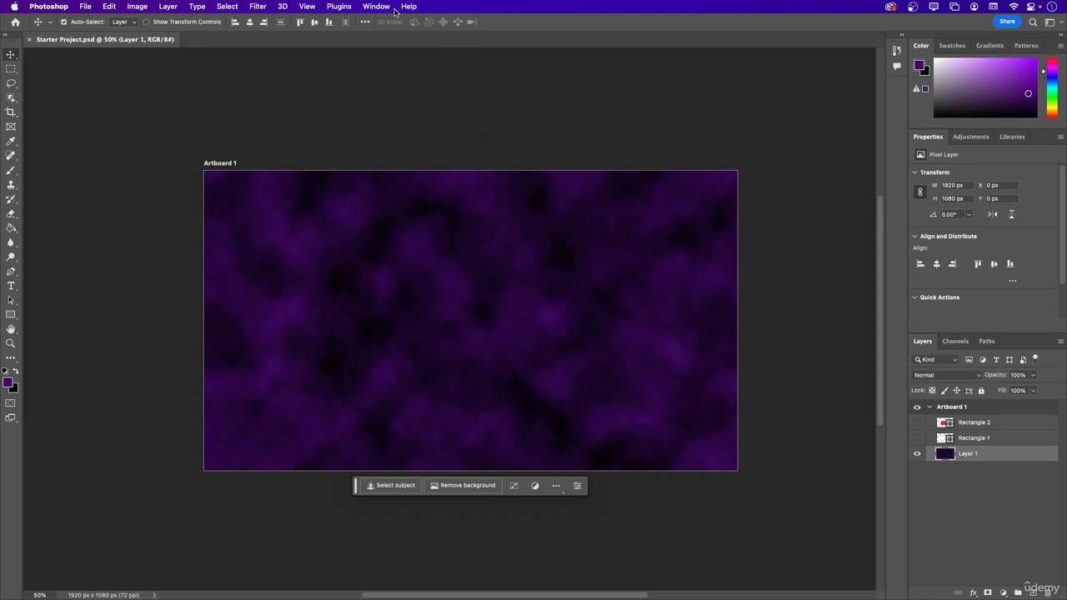
# Look over the help, account and update commands, and check the application's settings categories from General to Camera Raw without opening any.
pyautogui.click(409, 7)
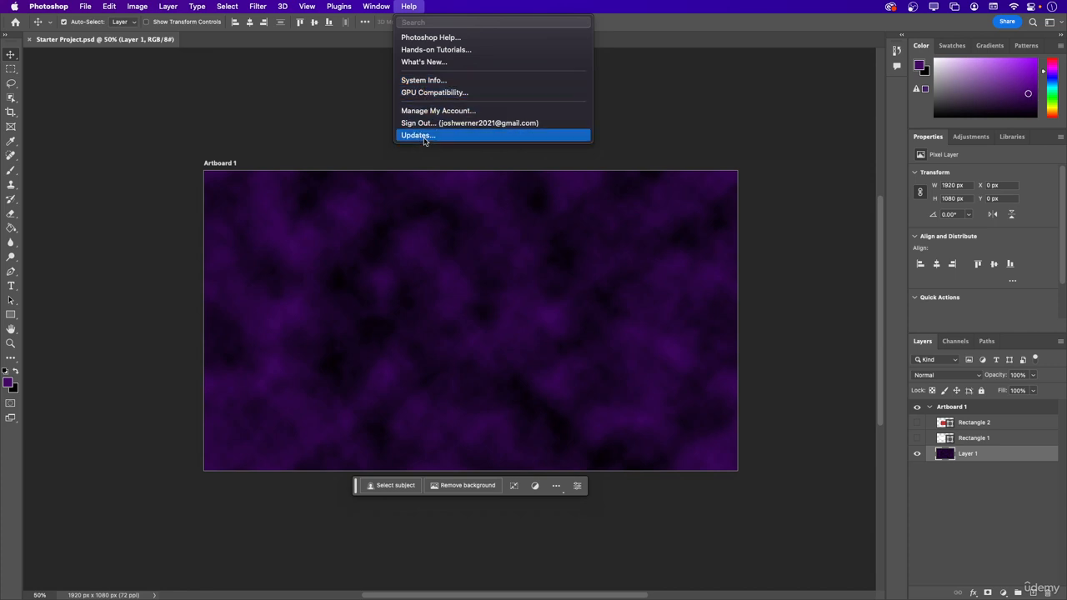
pyautogui.click(342, 114)
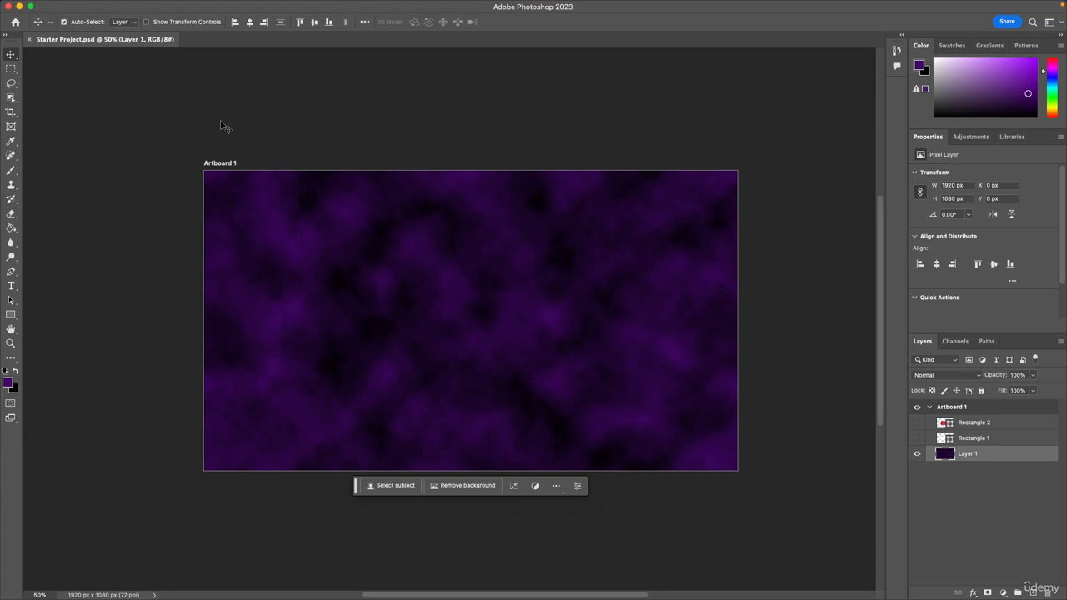
pyautogui.moveTo(208, 1)
pyautogui.click(62, 6)
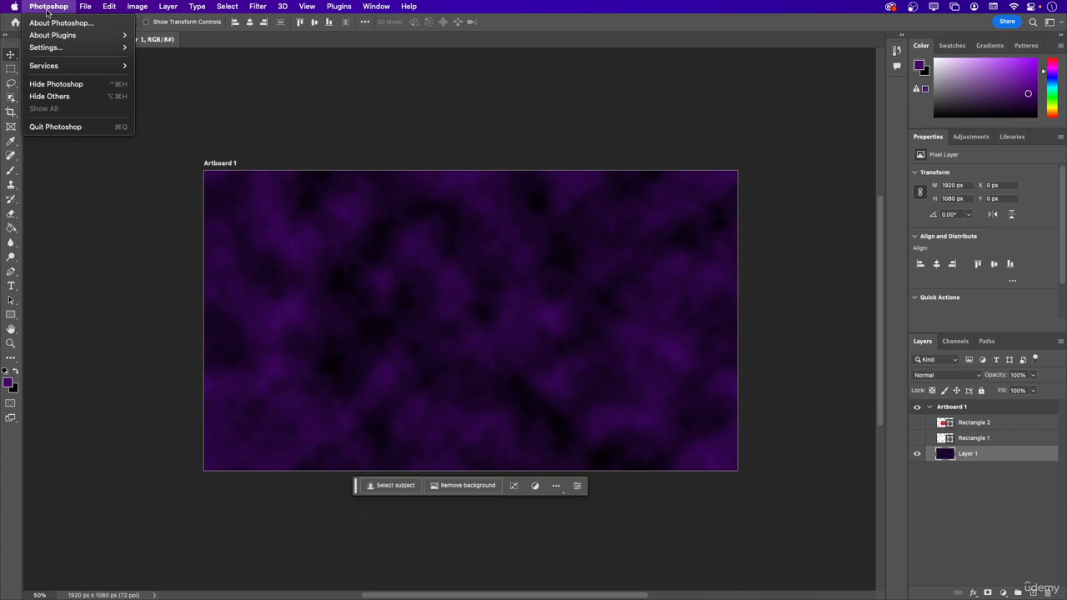
pyautogui.moveTo(58, 47)
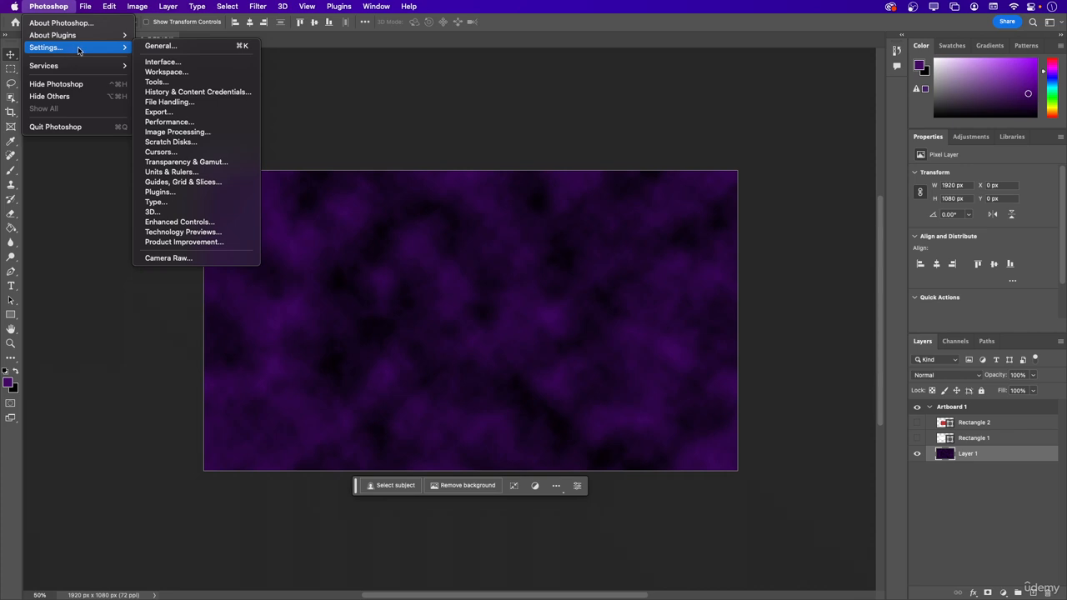
pyautogui.click(153, 296)
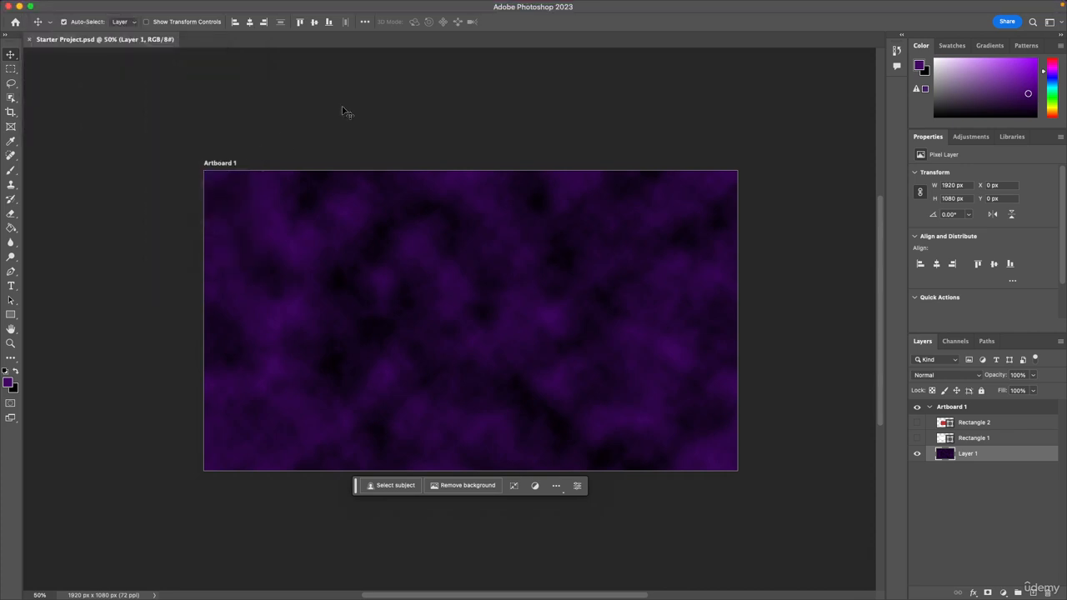